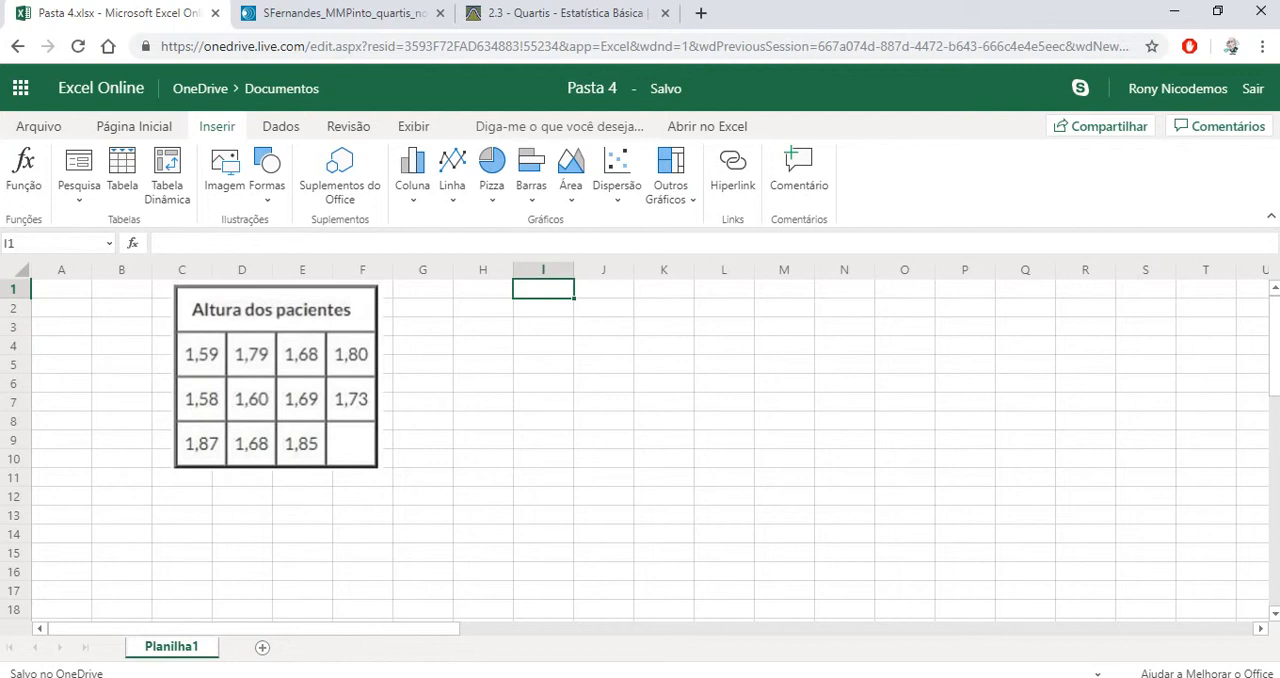
# Widen column I and enter the first row of patient heights, 1,59, 1,79, 1,68 and 1,8, in I1:I4
pyautogui.moveTo(574, 269); pyautogui.dragTo(636, 269)
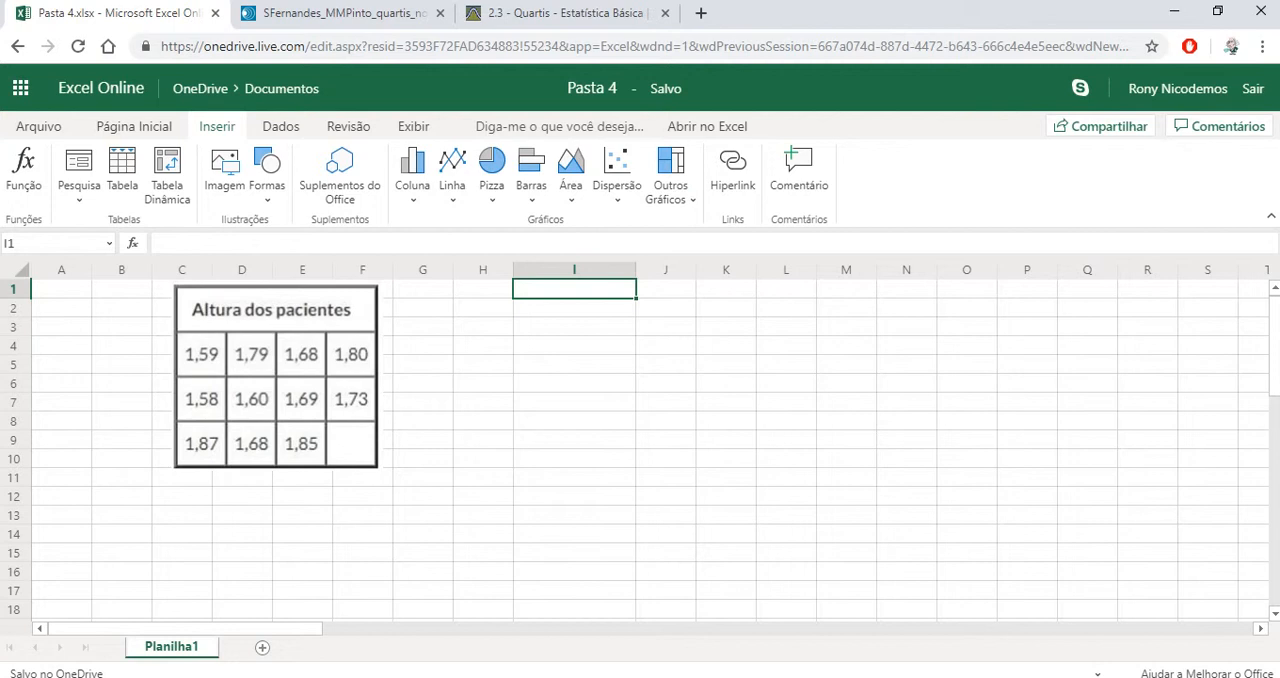
pyautogui.write('1,')
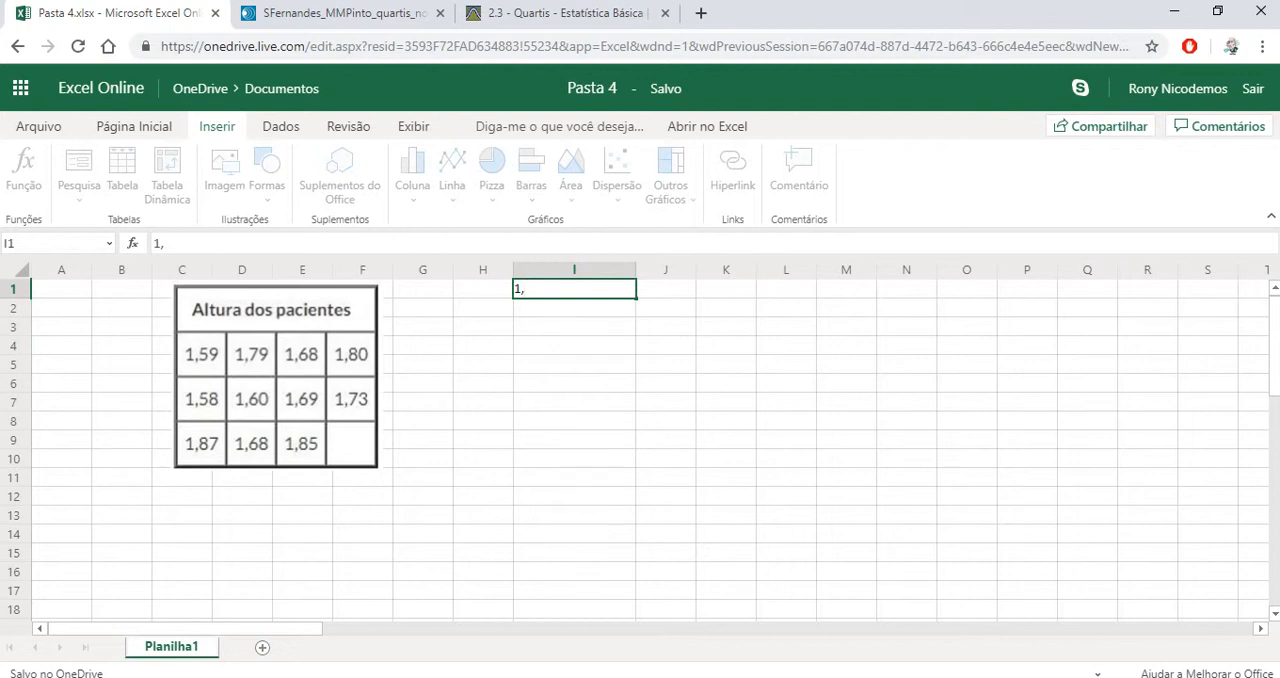
pyautogui.write('59')
pyautogui.press('Return')
pyautogui.write('1,79')
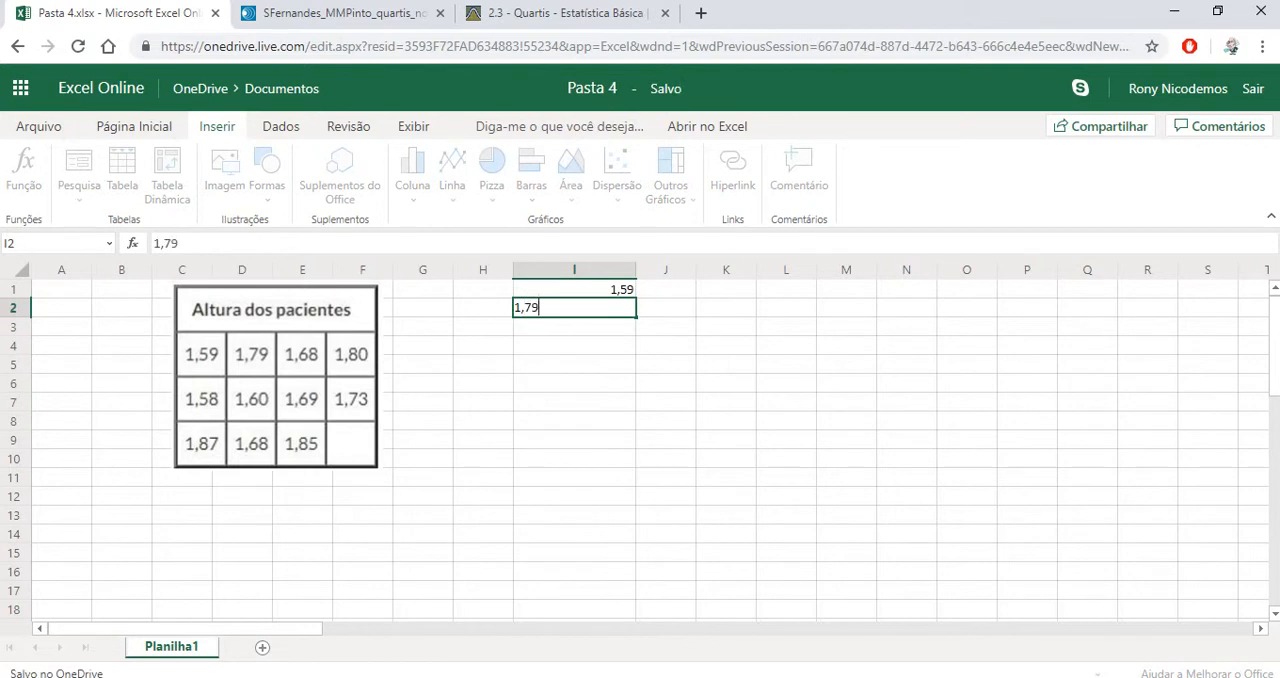
pyautogui.press('Return')
pyautogui.write('1,')
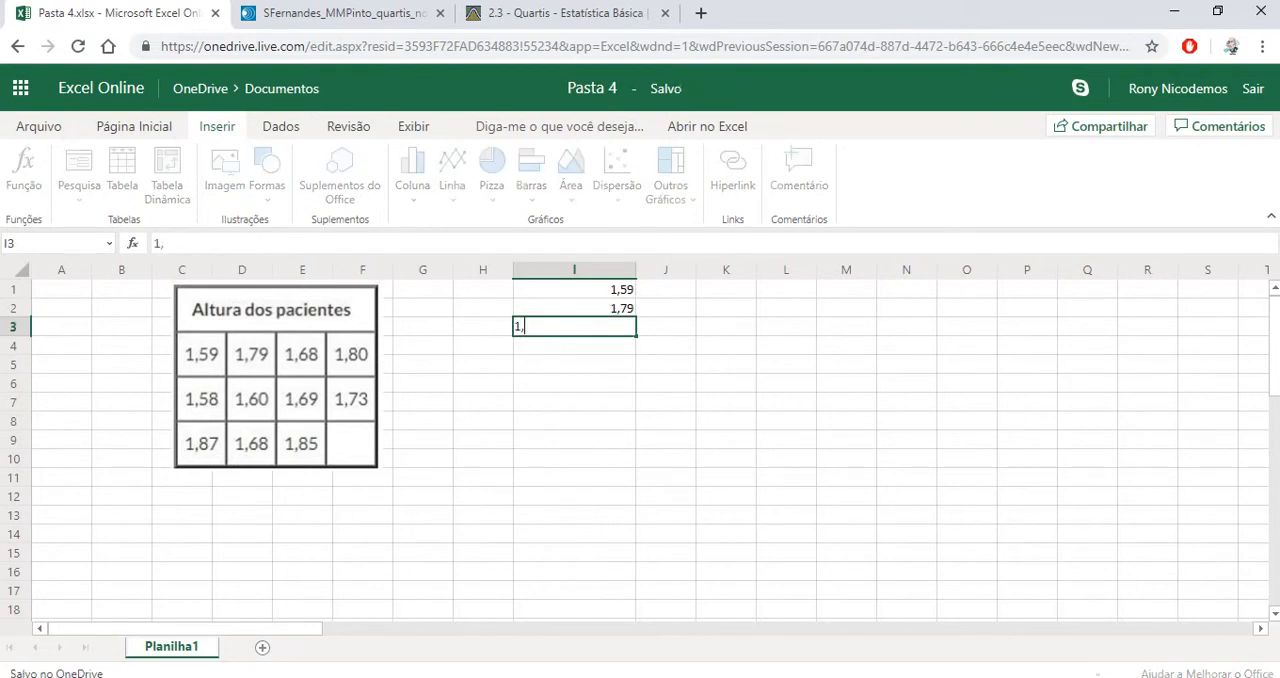
pyautogui.write('68')
pyautogui.press('Return')
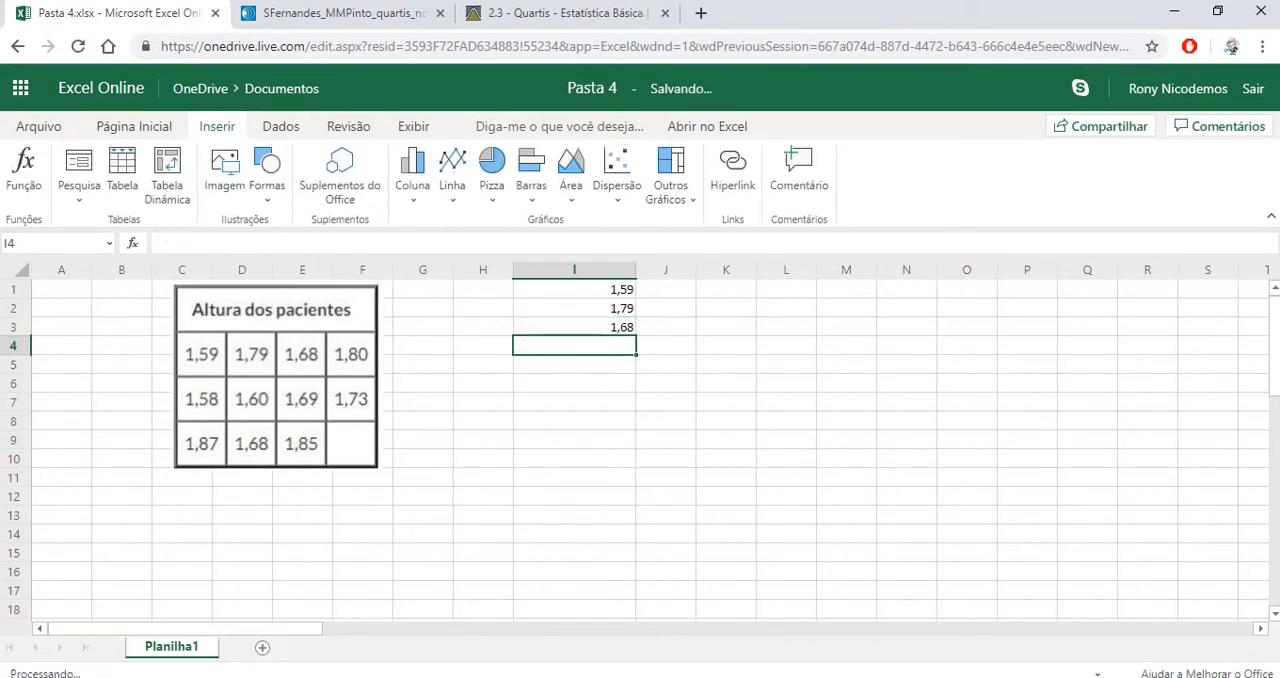
pyautogui.write('1,8')
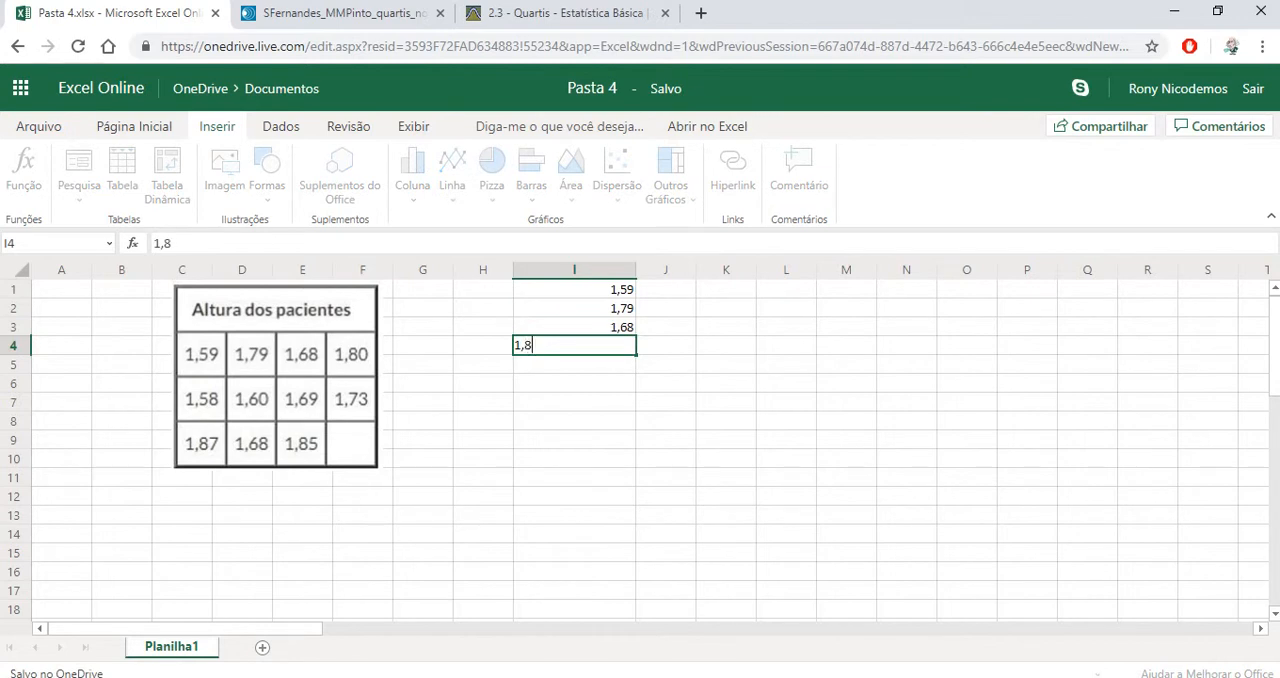
pyautogui.press('Return')
# Enter the second row of patient heights, 1,58, 1,60, 1,69 and 1,73, in cells I5:I8
pyautogui.write('1,')
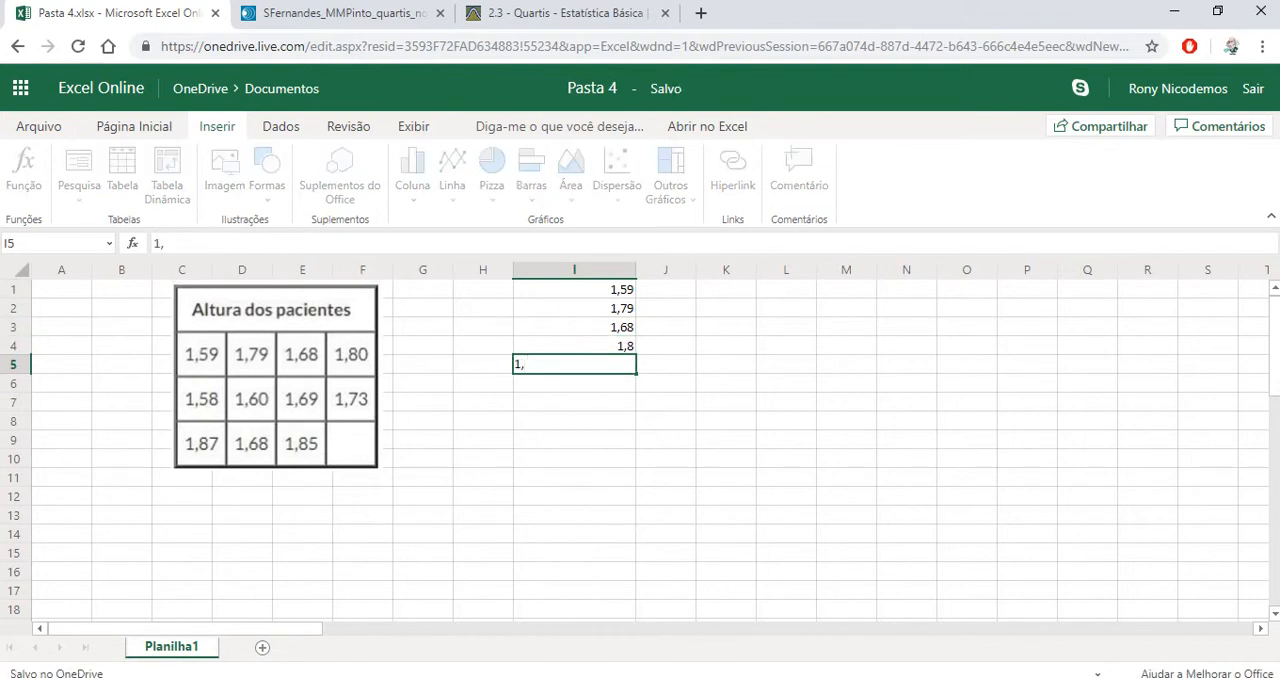
pyautogui.write('58')
pyautogui.press('Return')
pyautogui.write('1,')
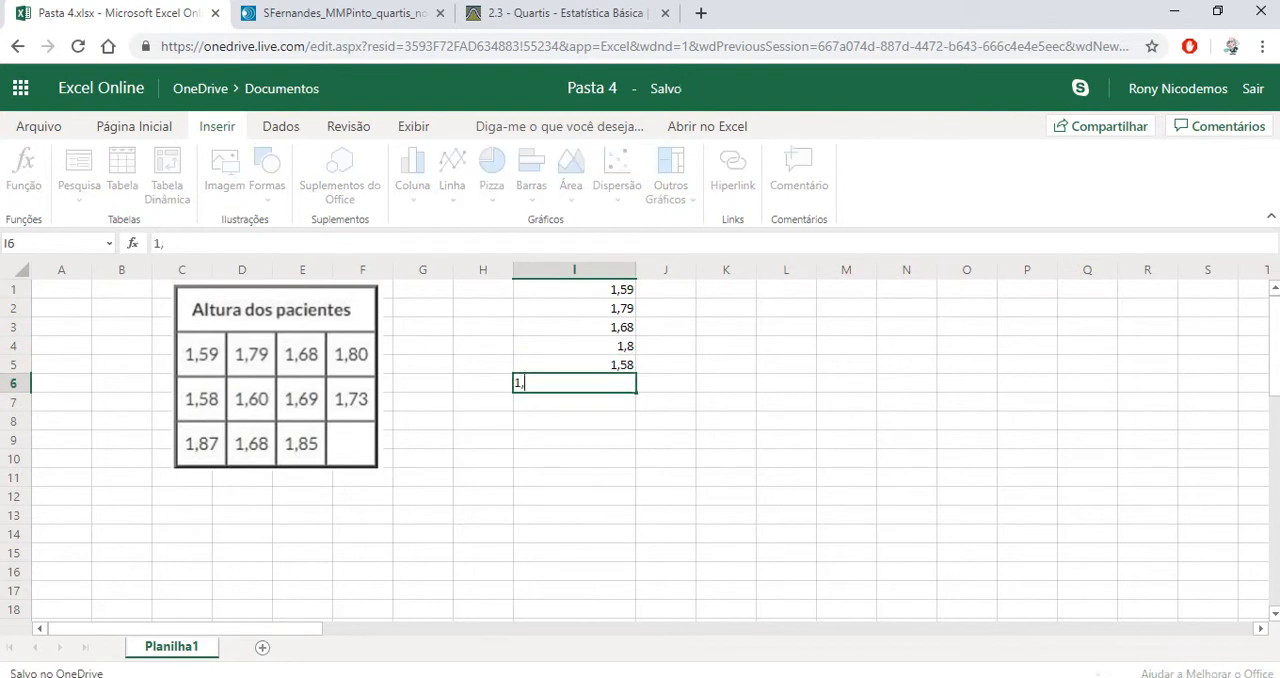
pyautogui.write('60')
pyautogui.press('Return')
pyautogui.write('1,69')
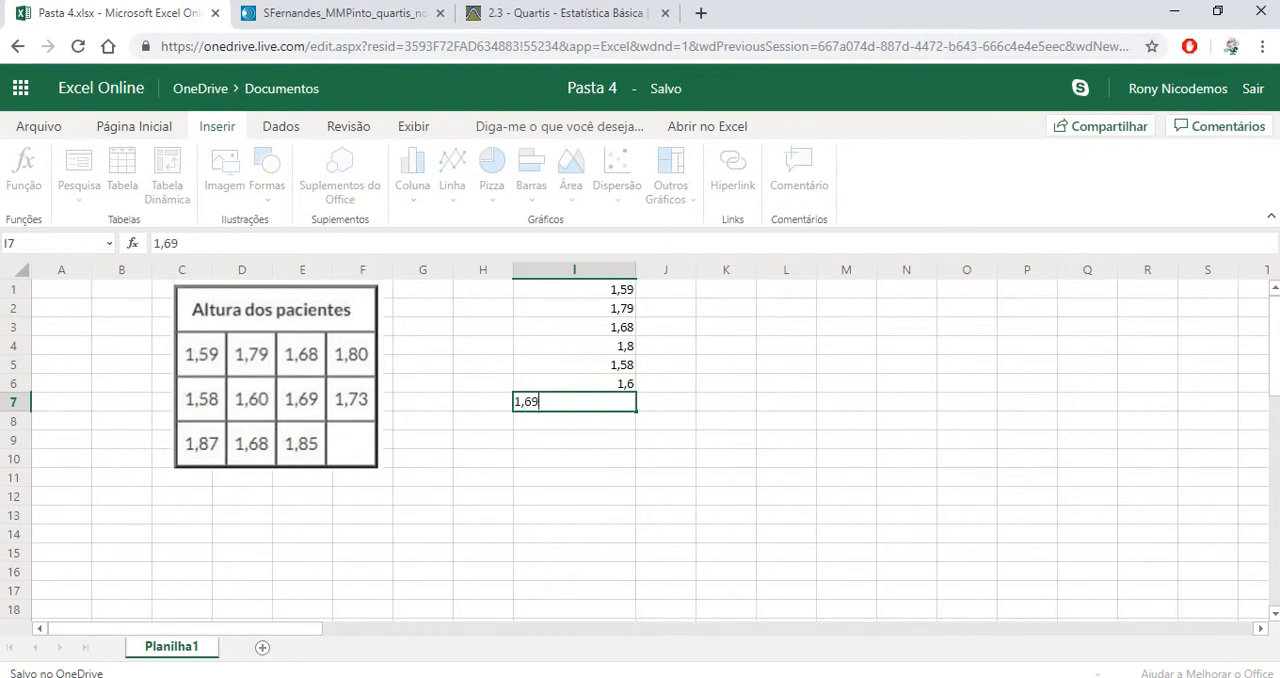
pyautogui.press('Return')
pyautogui.write('1,')
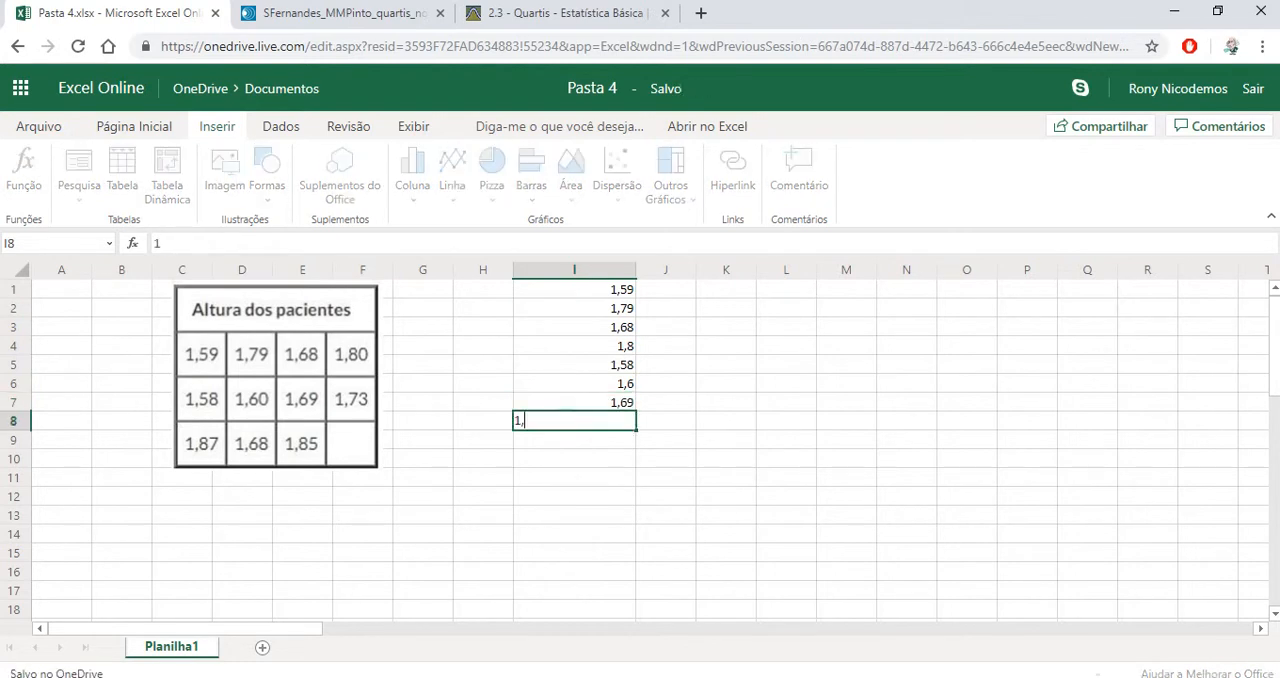
pyautogui.write('74')
pyautogui.press('BackSpace')
pyautogui.write('3')
pyautogui.press('Return')
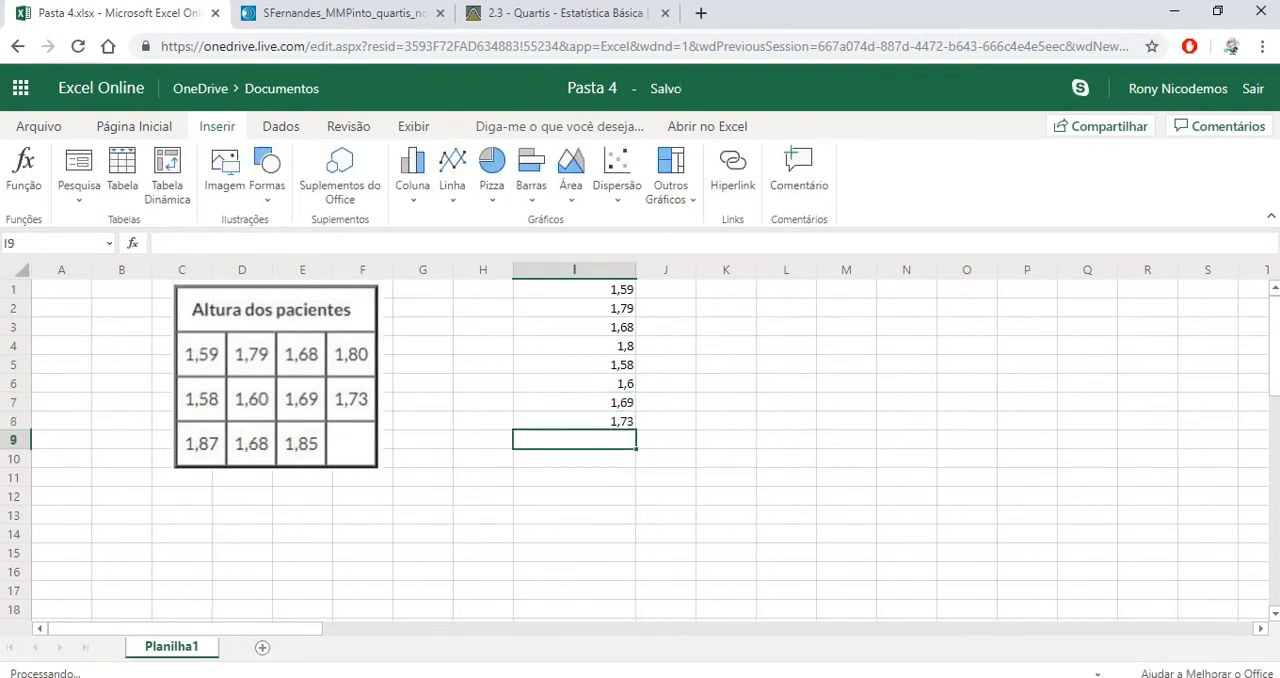
# Enter the last row of patient heights, 1,87, 1,68 and 1,85, in cells I9:I11
pyautogui.write('1,87')
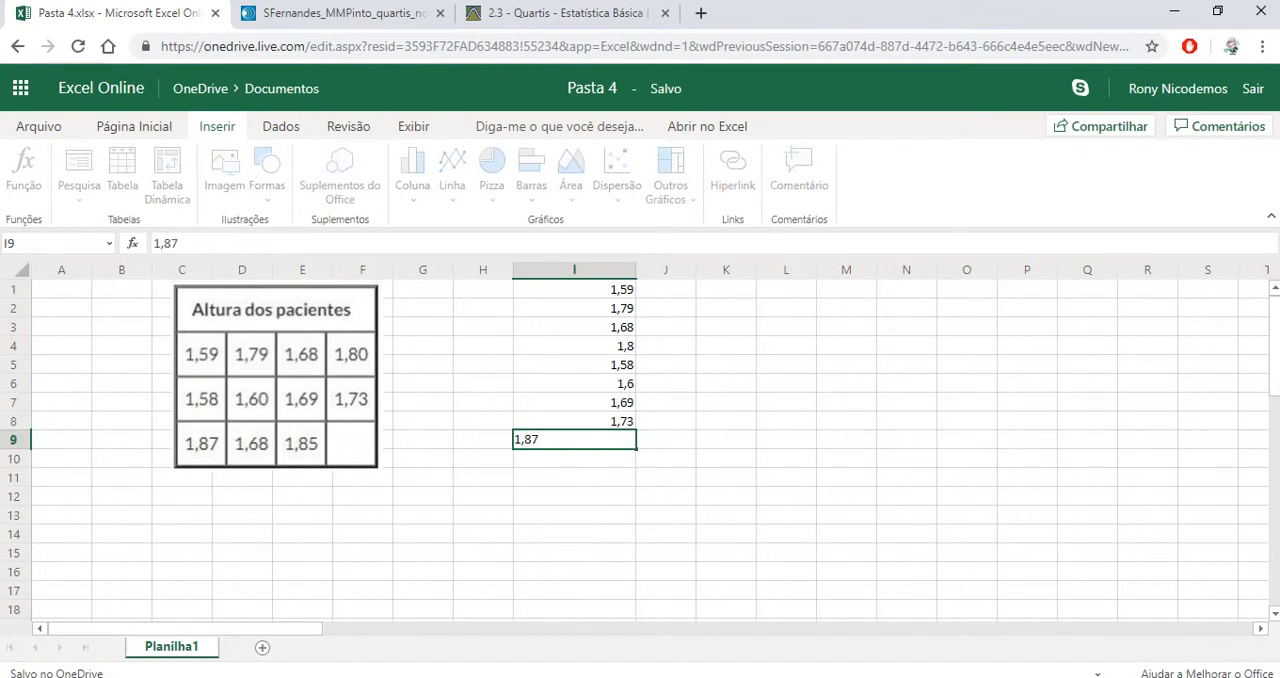
pyautogui.press('Return')
pyautogui.write('1,')
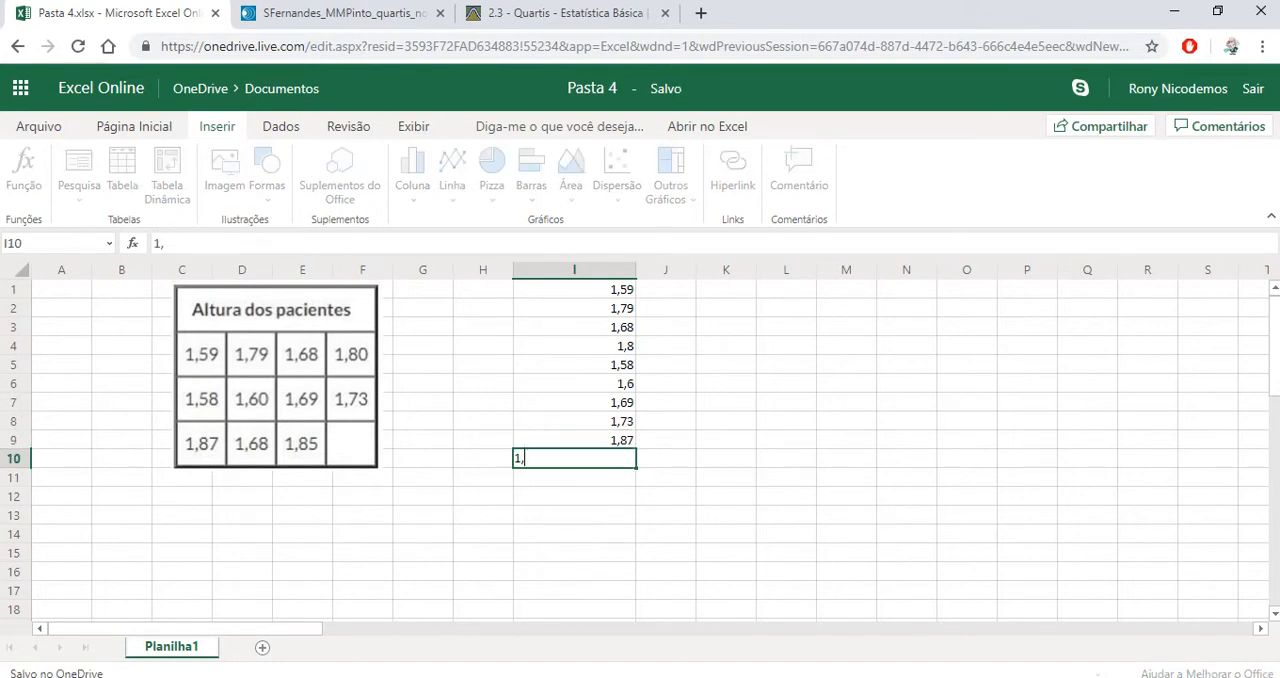
pyautogui.write('68')
pyautogui.press('Return')
pyautogui.write('1,')
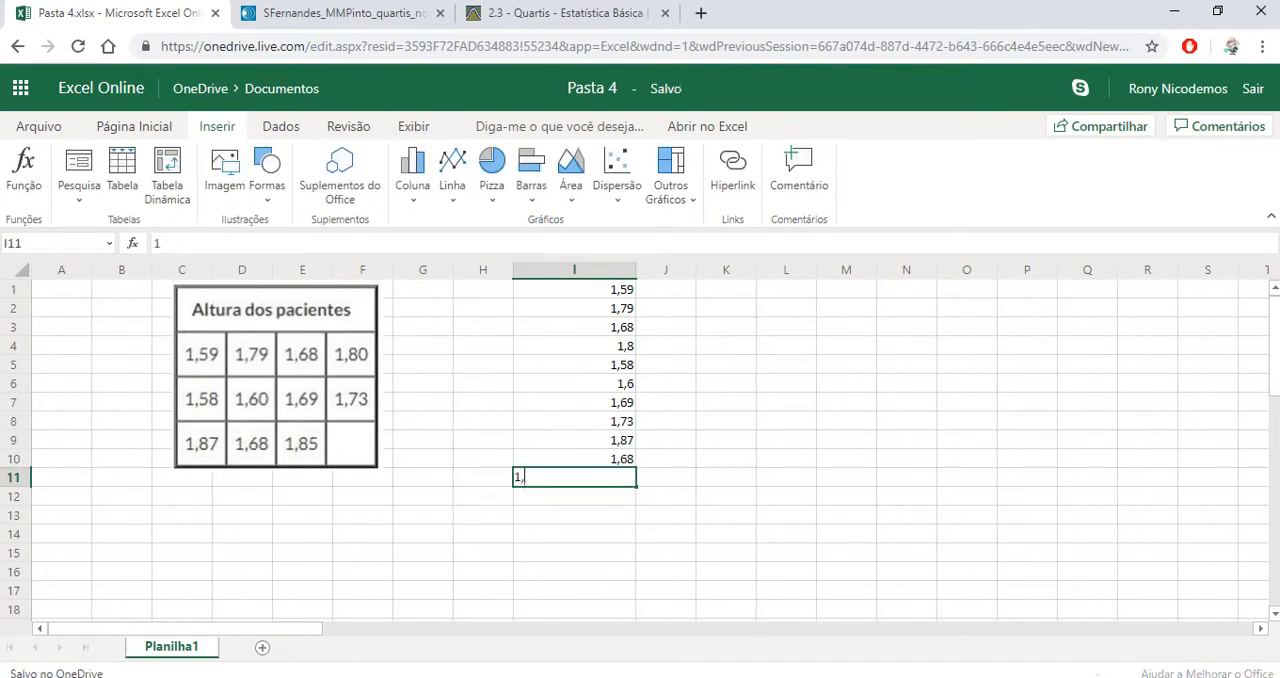
pyautogui.write('85')
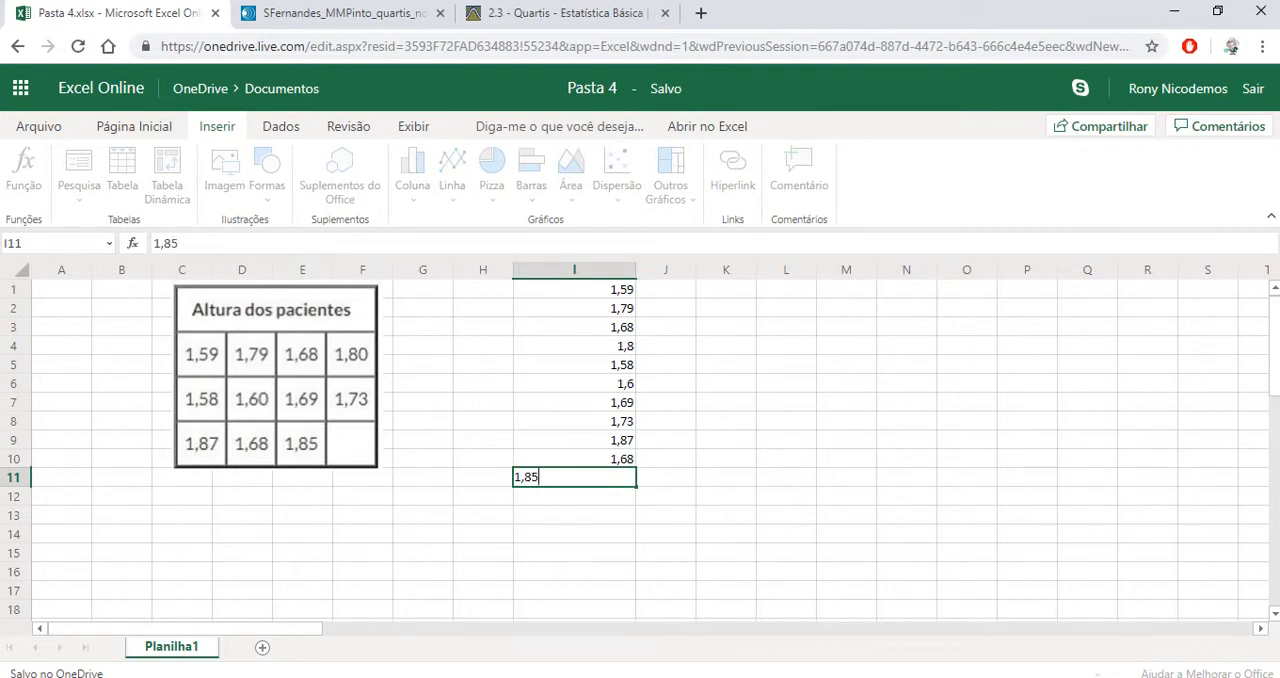
pyautogui.press('Return')
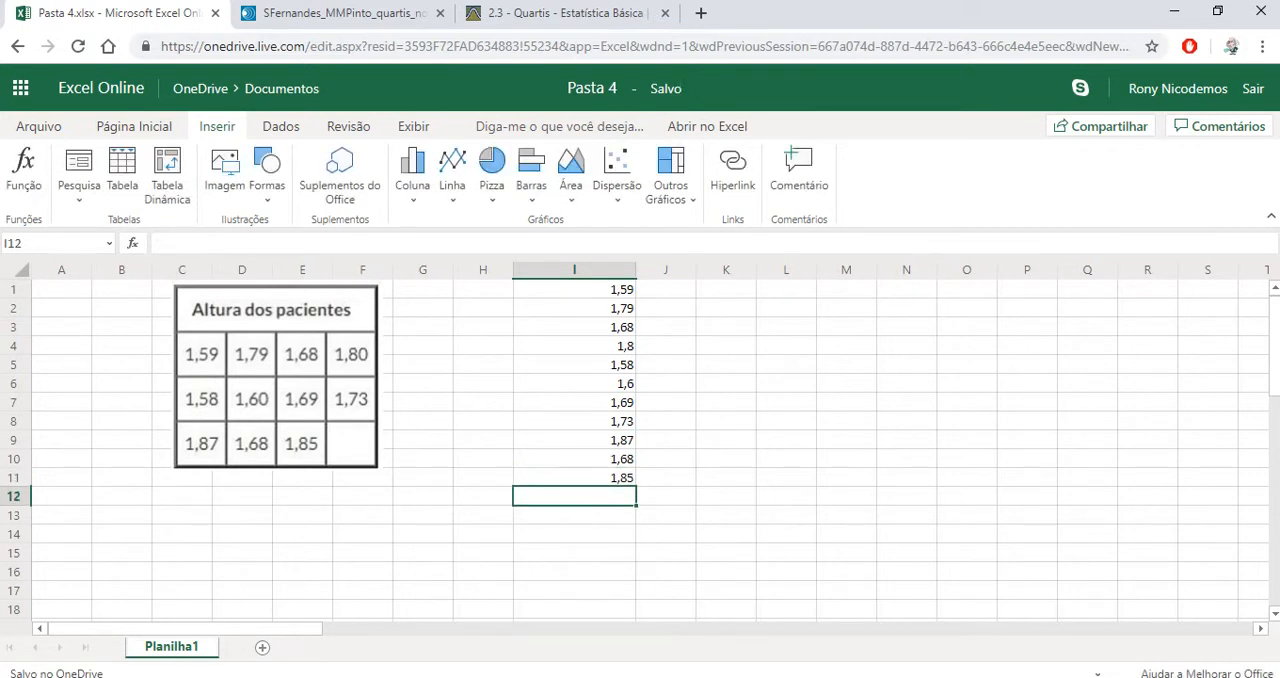
pyautogui.press('Up')
pyautogui.press('Up')
pyautogui.press('Up')
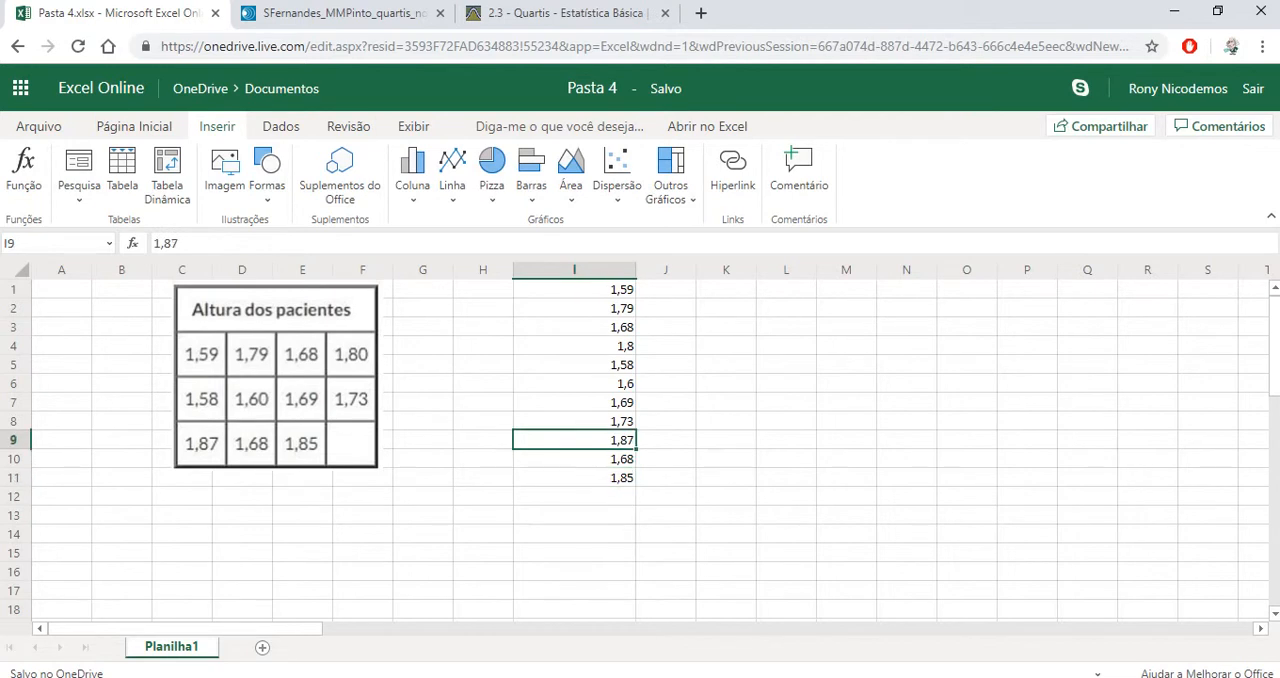
pyautogui.press('Down')
pyautogui.press('Down')
pyautogui.press('Up')
pyautogui.press('Up')
pyautogui.press('Up')
pyautogui.press('Up')
pyautogui.press('Up')
pyautogui.press('Up')
pyautogui.press('Up')
pyautogui.press('Up')
pyautogui.press('Up')
pyautogui.press('Up')
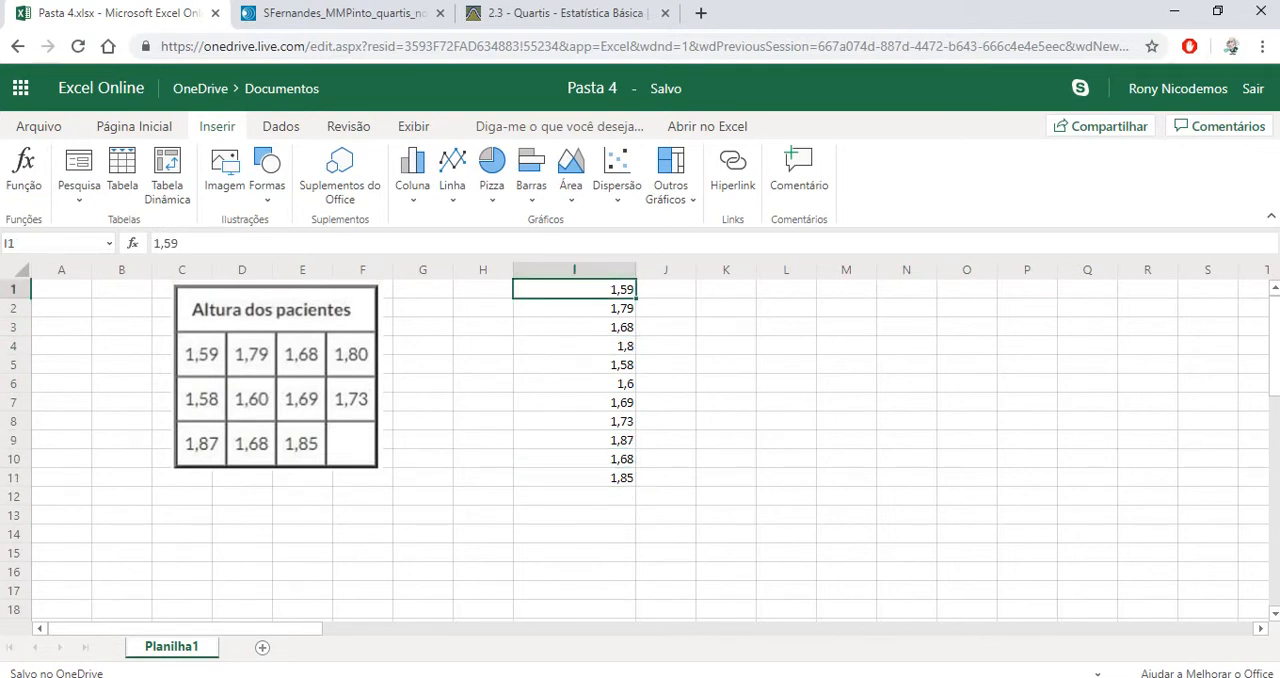
# Center the height values horizontally throughout column I
pyautogui.click(574, 270)
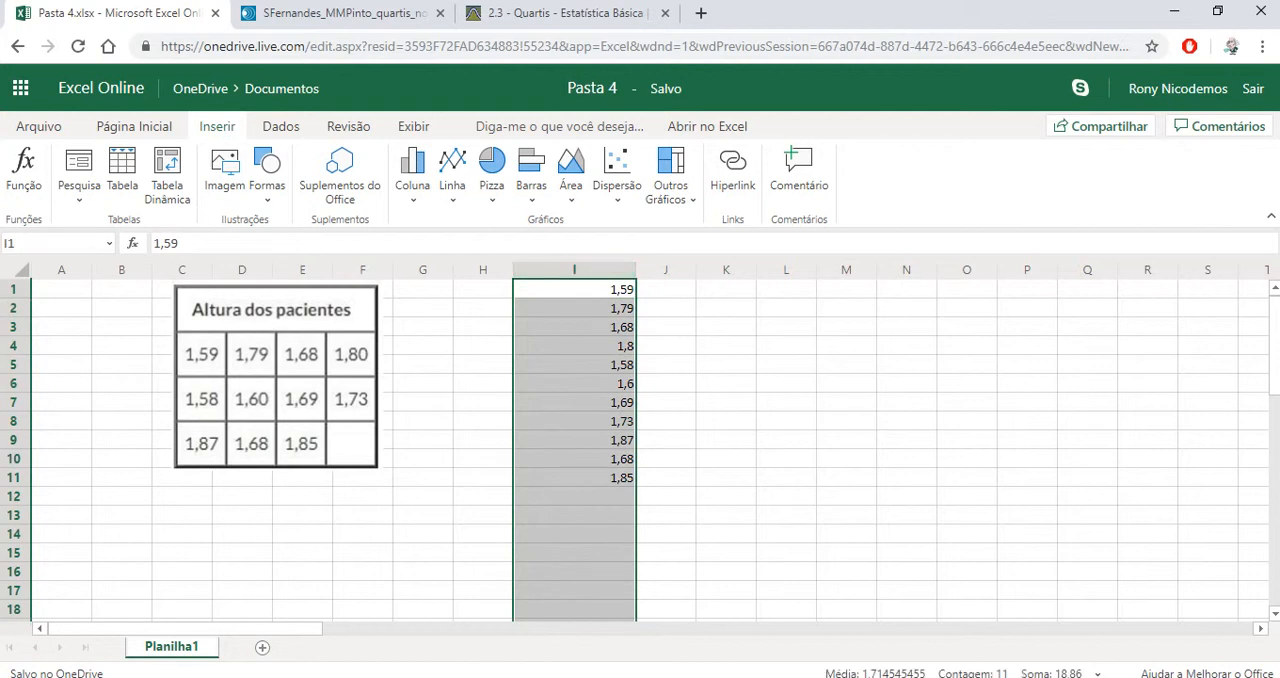
pyautogui.click(134, 126)
pyautogui.click(433, 175)
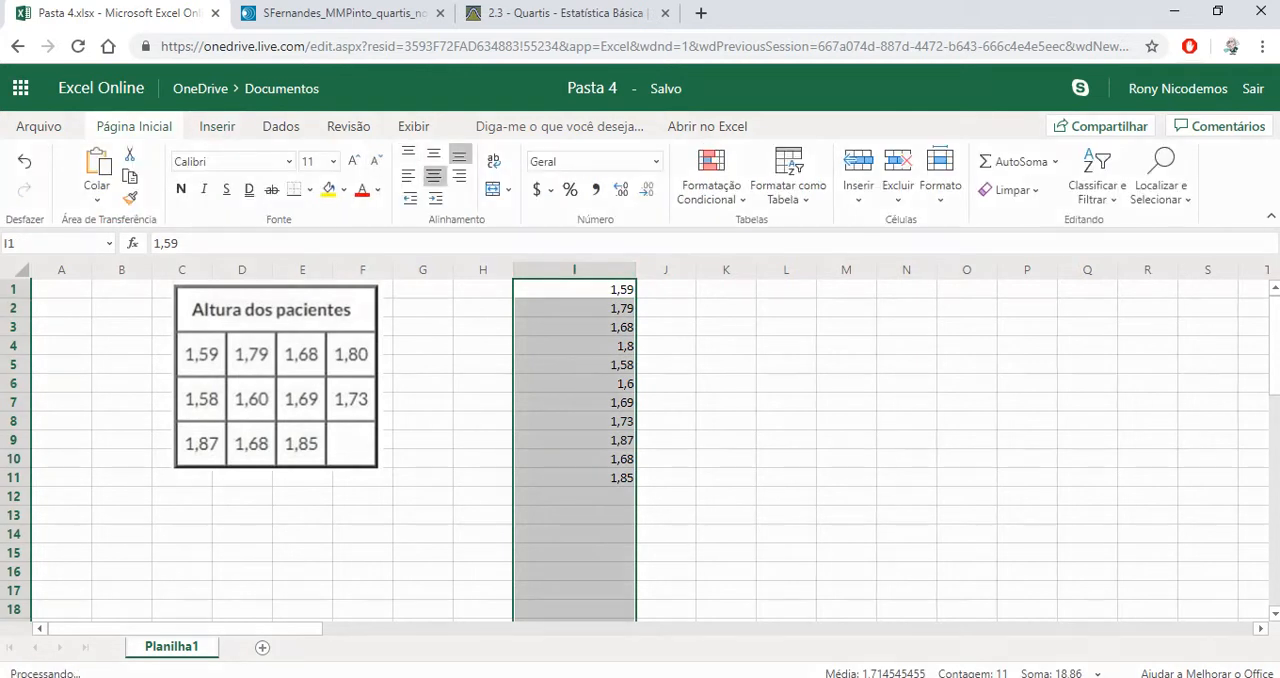
pyautogui.click(726, 308)
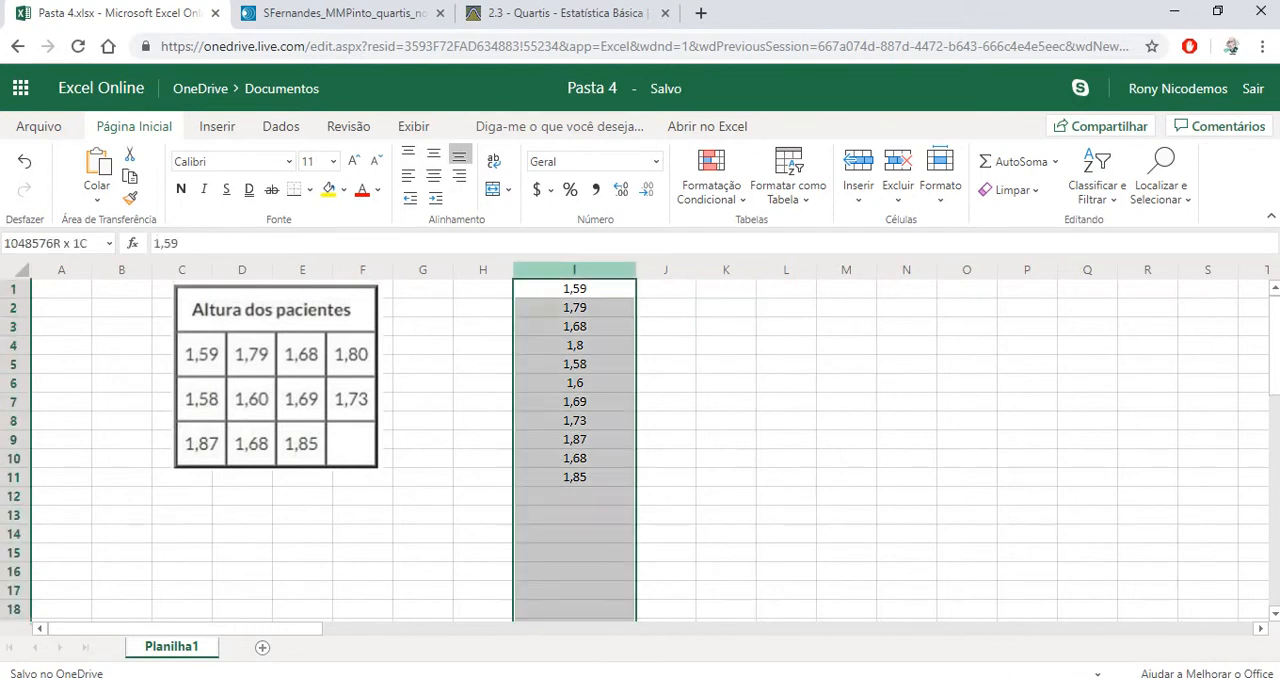
# Sort the heights in column I in ascending order
pyautogui.click(574, 270)
pyautogui.click(1097, 180)
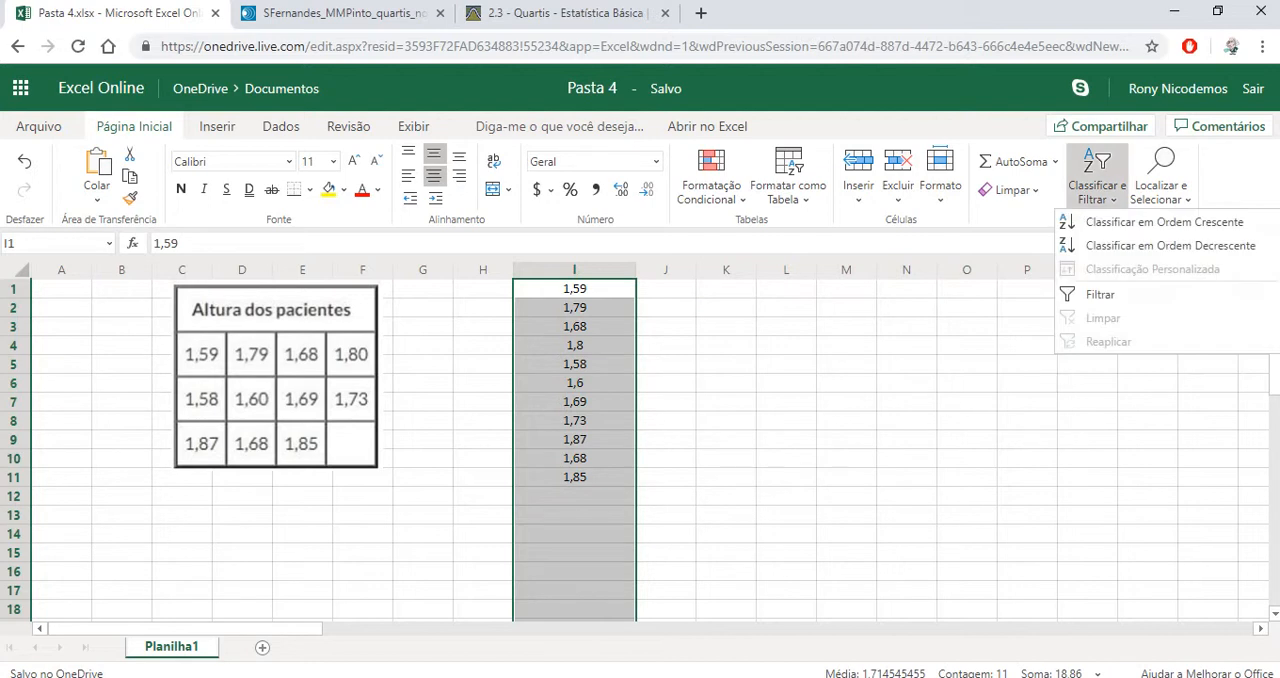
pyautogui.click(1160, 222)
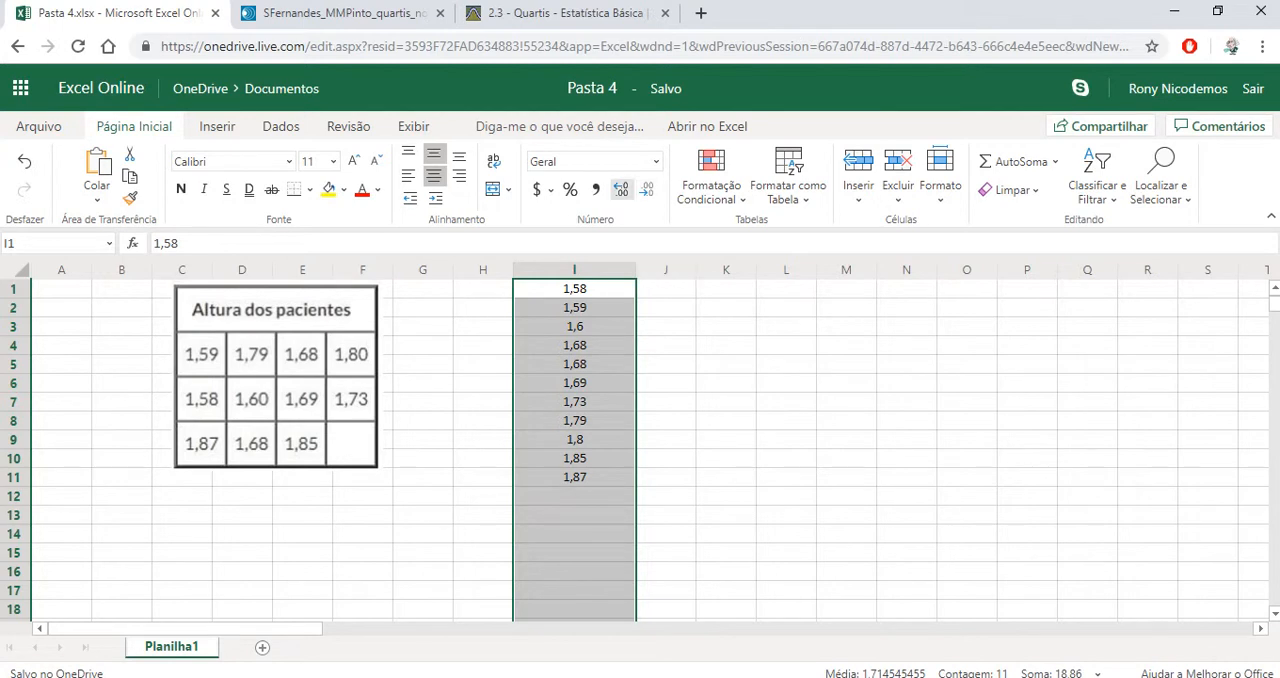
# Format all the heights in column I to show two decimal places
pyautogui.click(621, 188)
pyautogui.click(621, 188)
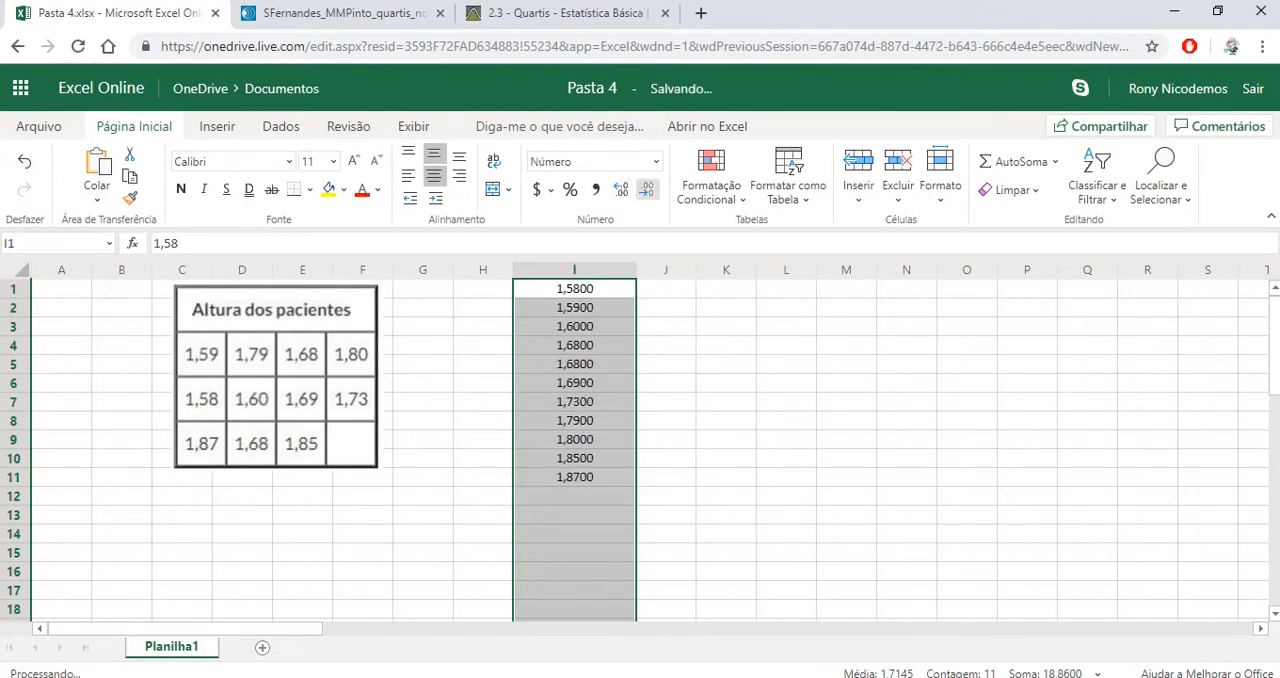
pyautogui.click(646, 188)
pyautogui.click(646, 188)
pyautogui.click(786, 364)
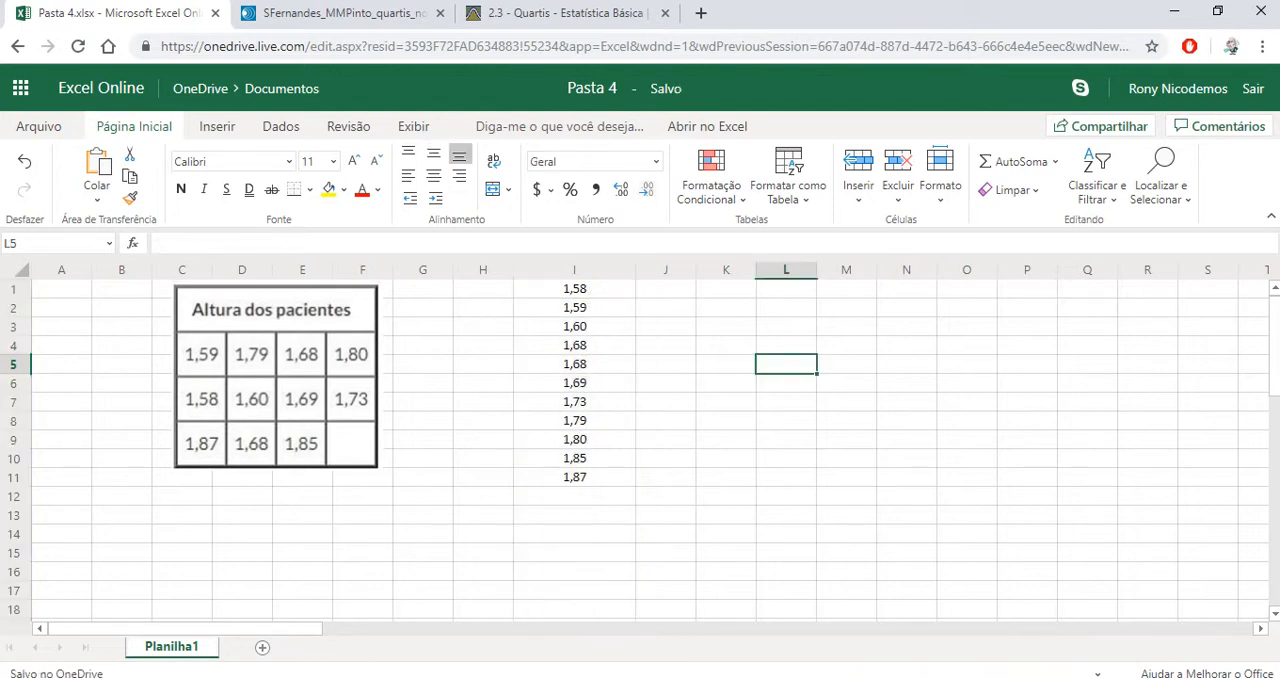
# Calculate the first quartile of the heights in cell K1 with the formula =quartil.inc(I1:I11;1)
pyautogui.click(726, 308)
pyautogui.click(726, 289)
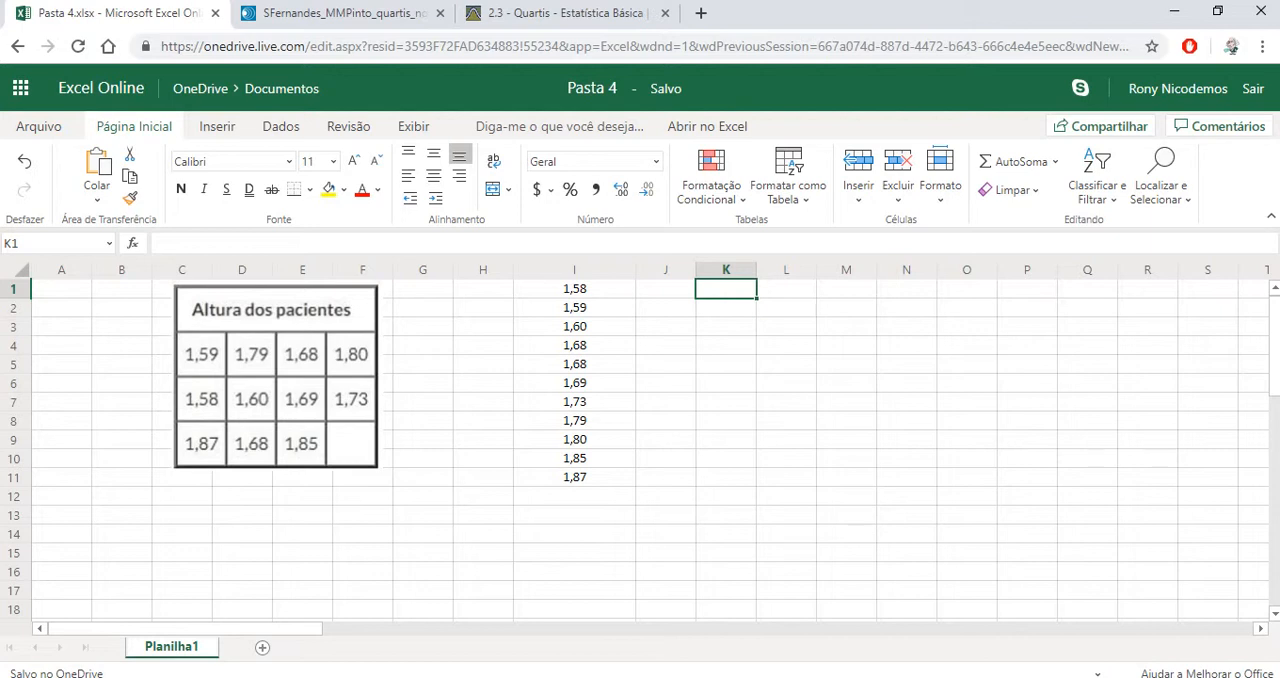
pyautogui.write('=')
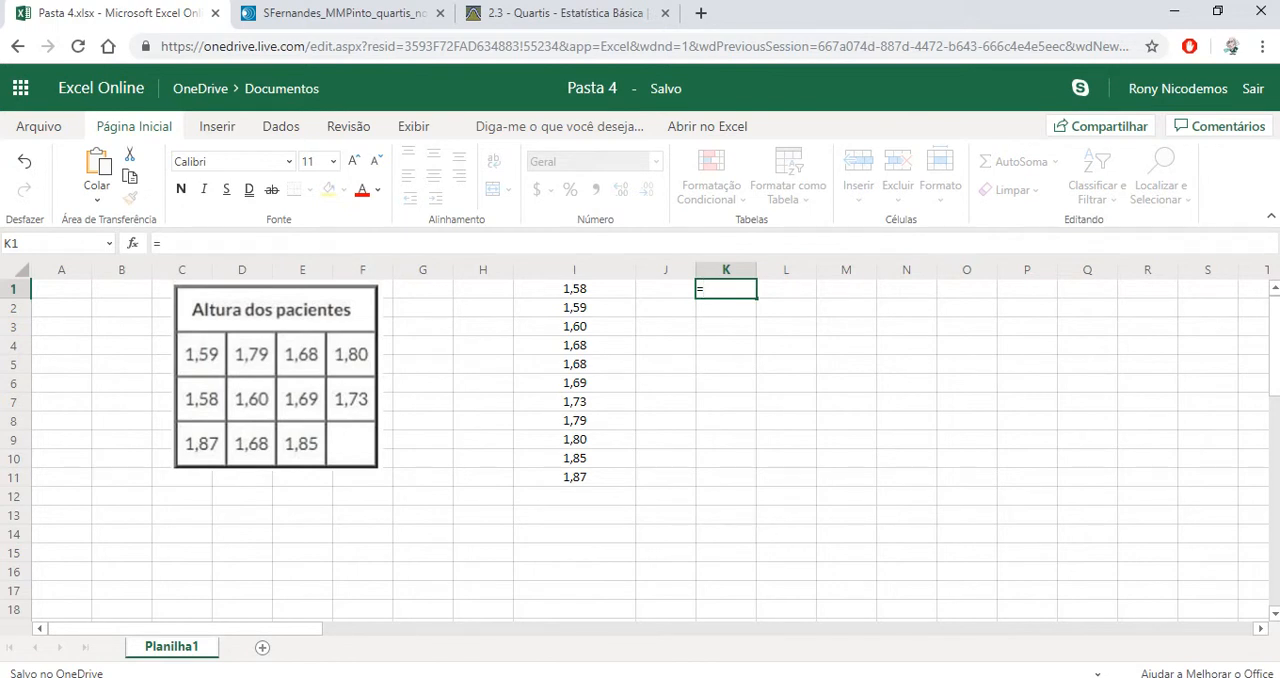
pyautogui.write('quartil')
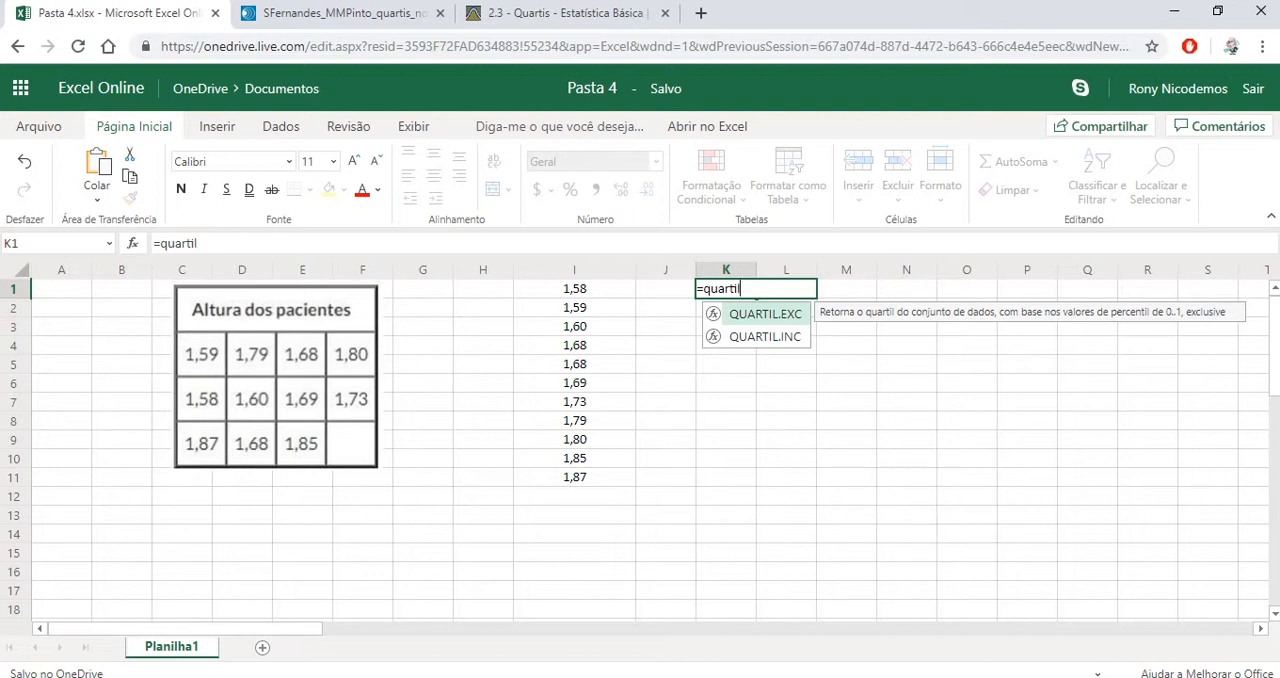
pyautogui.write('.in')
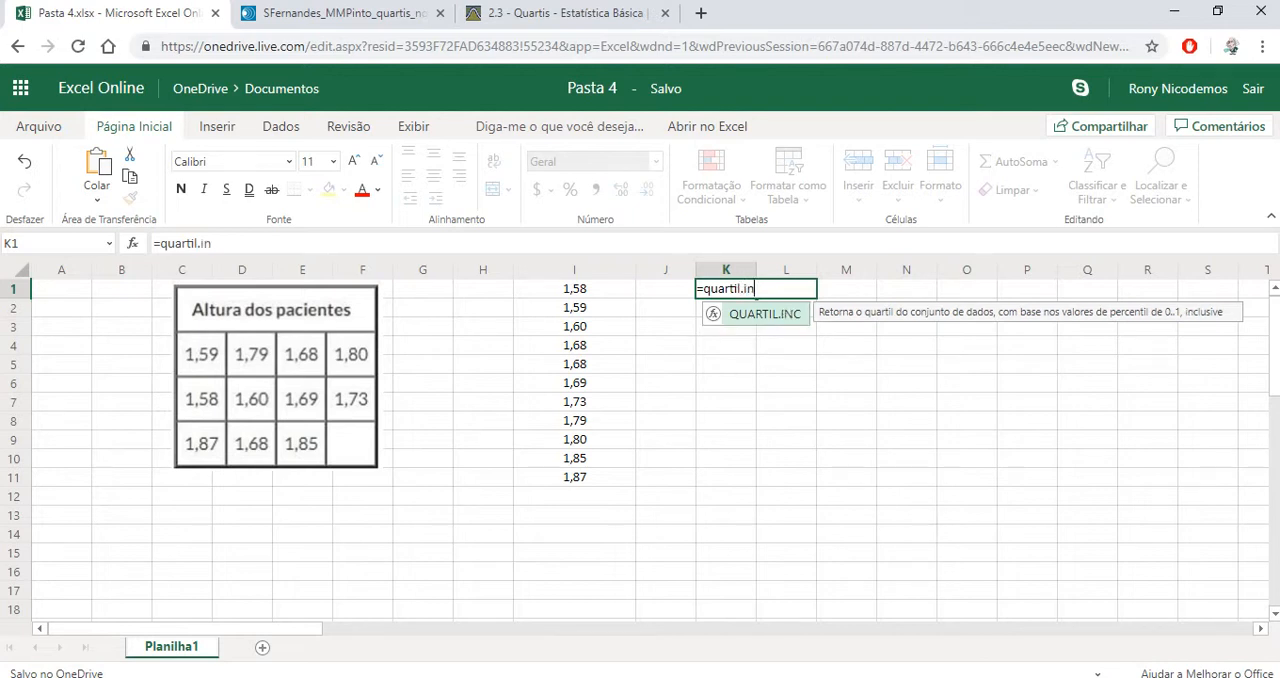
pyautogui.write('c(')
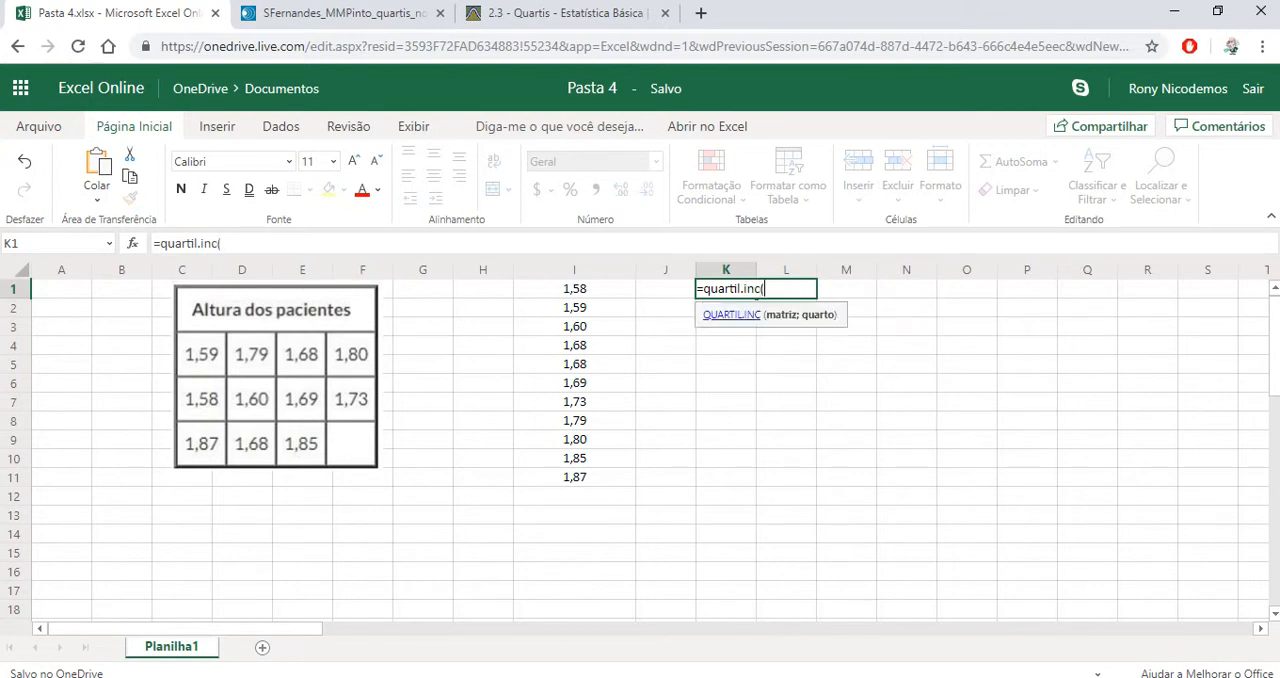
pyautogui.moveTo(574, 288); pyautogui.dragTo(574, 477)
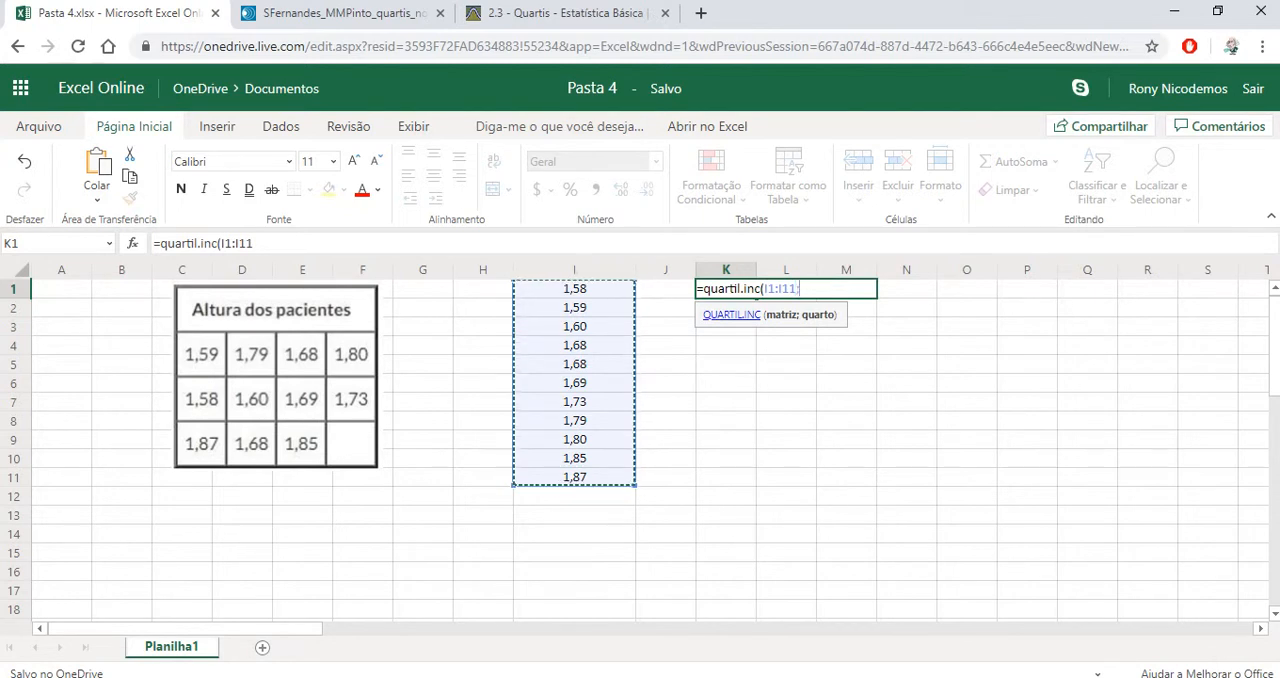
pyautogui.write(';1)')
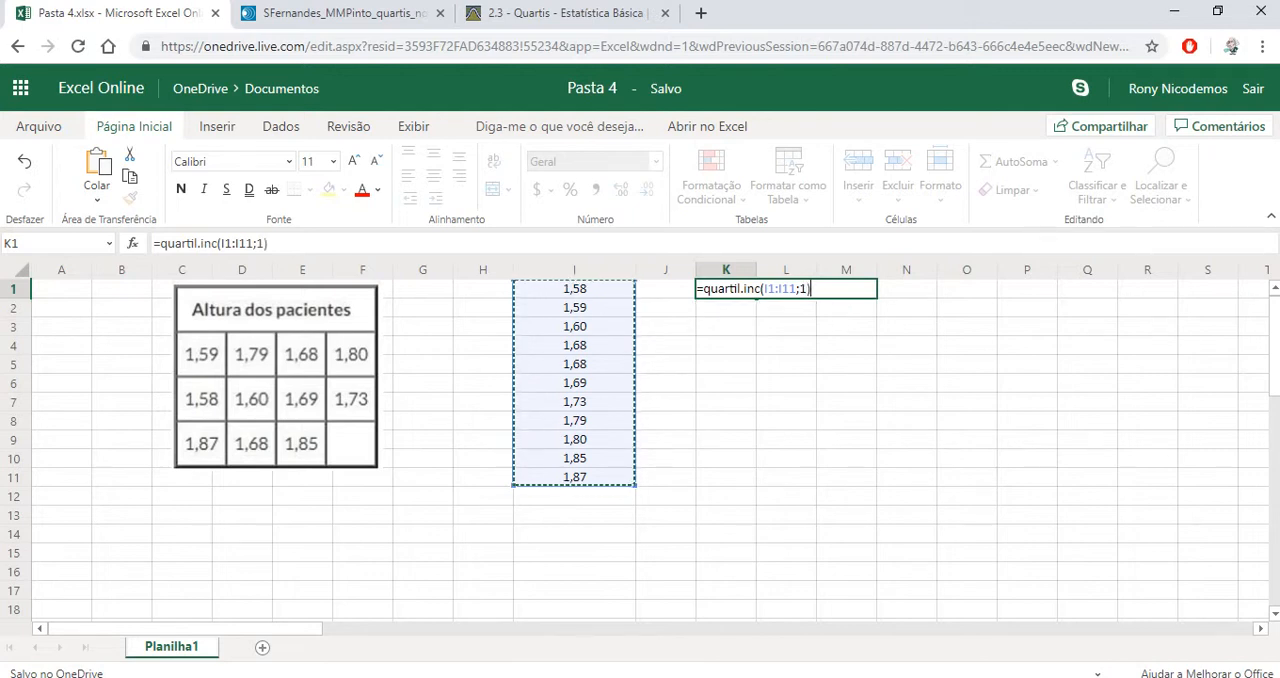
pyautogui.press('Return')
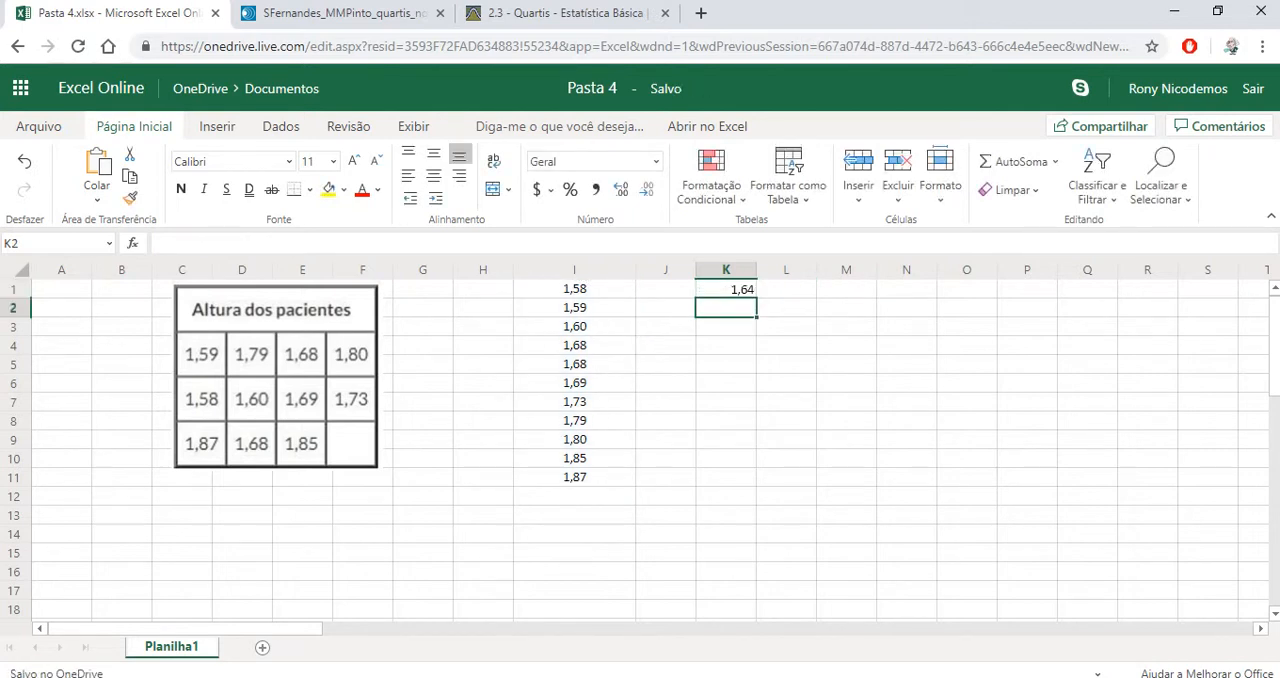
# Center the contents of column K horizontally
pyautogui.click(726, 289)
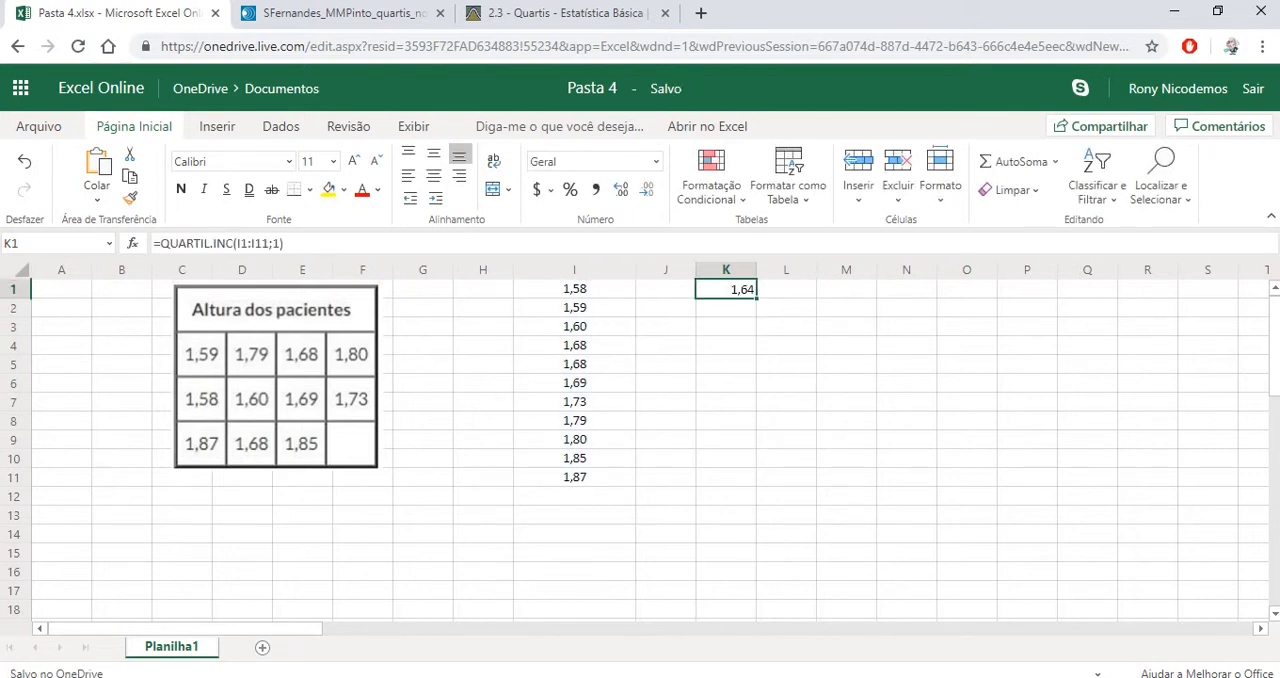
pyautogui.click(726, 270)
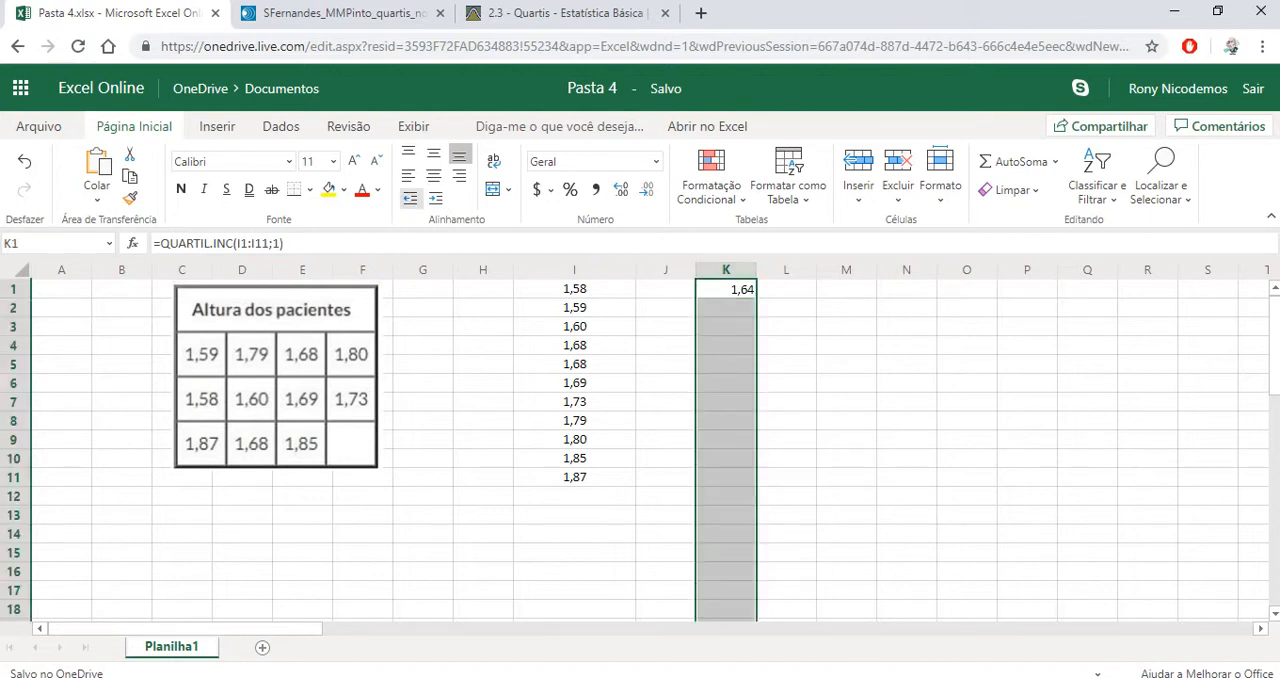
pyautogui.click(433, 175)
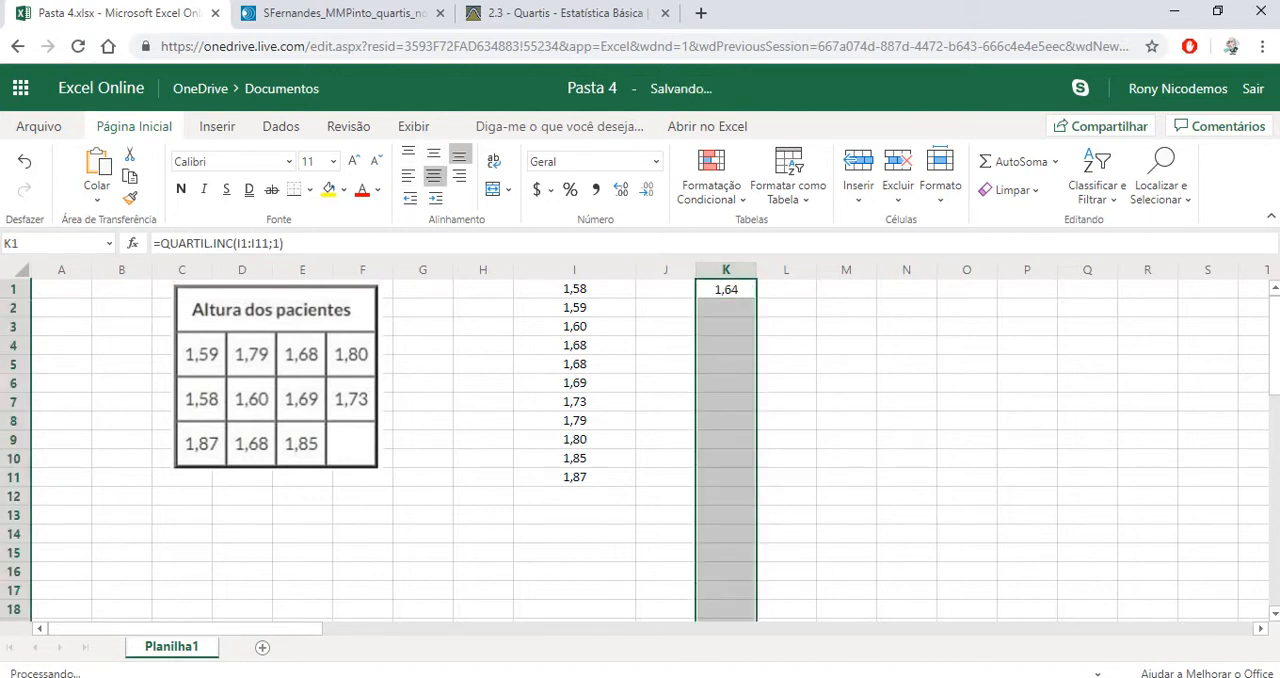
pyautogui.click(726, 308)
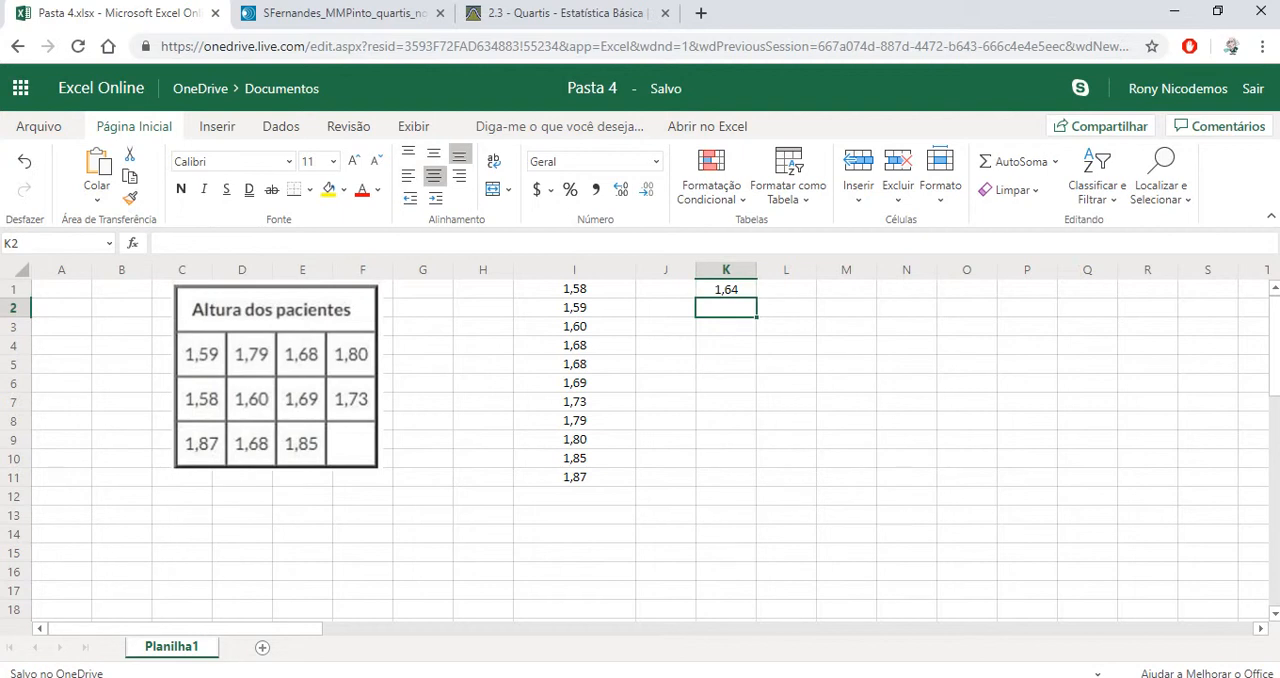
pyautogui.click(726, 289)
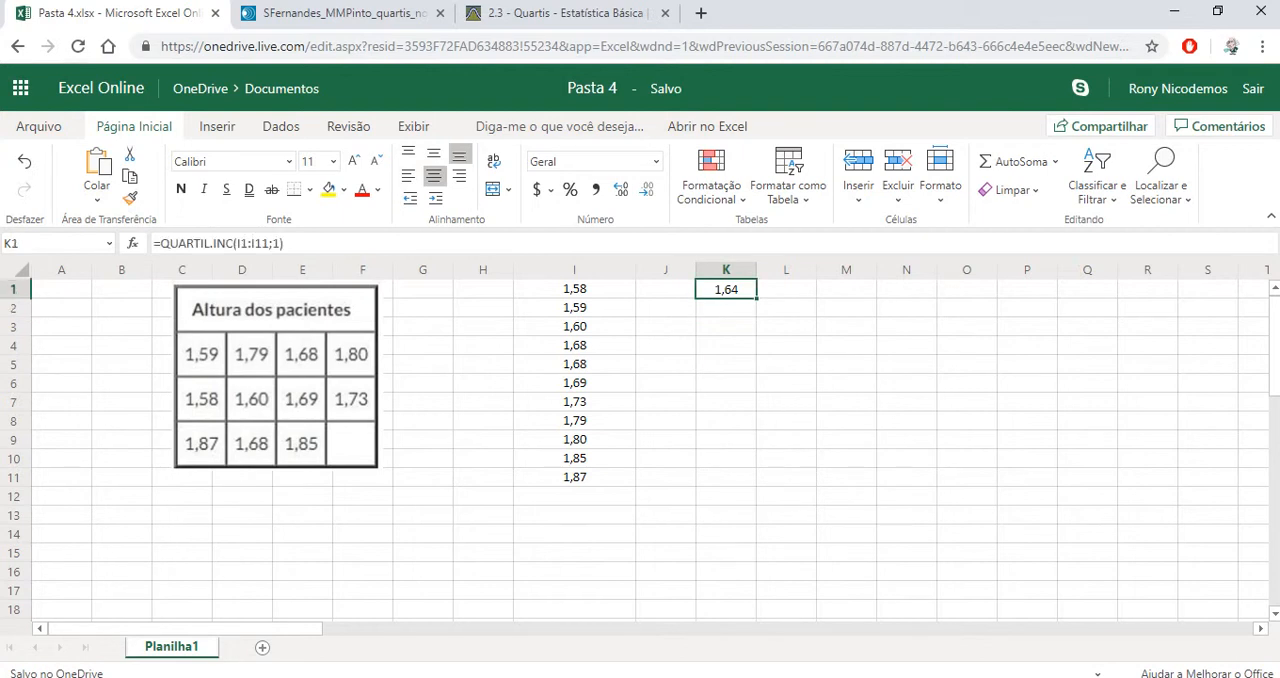
# Calculate the second quartile of the heights in cell K2 with the formula =quartil.inc(I1:I11;2)
pyautogui.click(726, 308)
pyautogui.write('=qu')
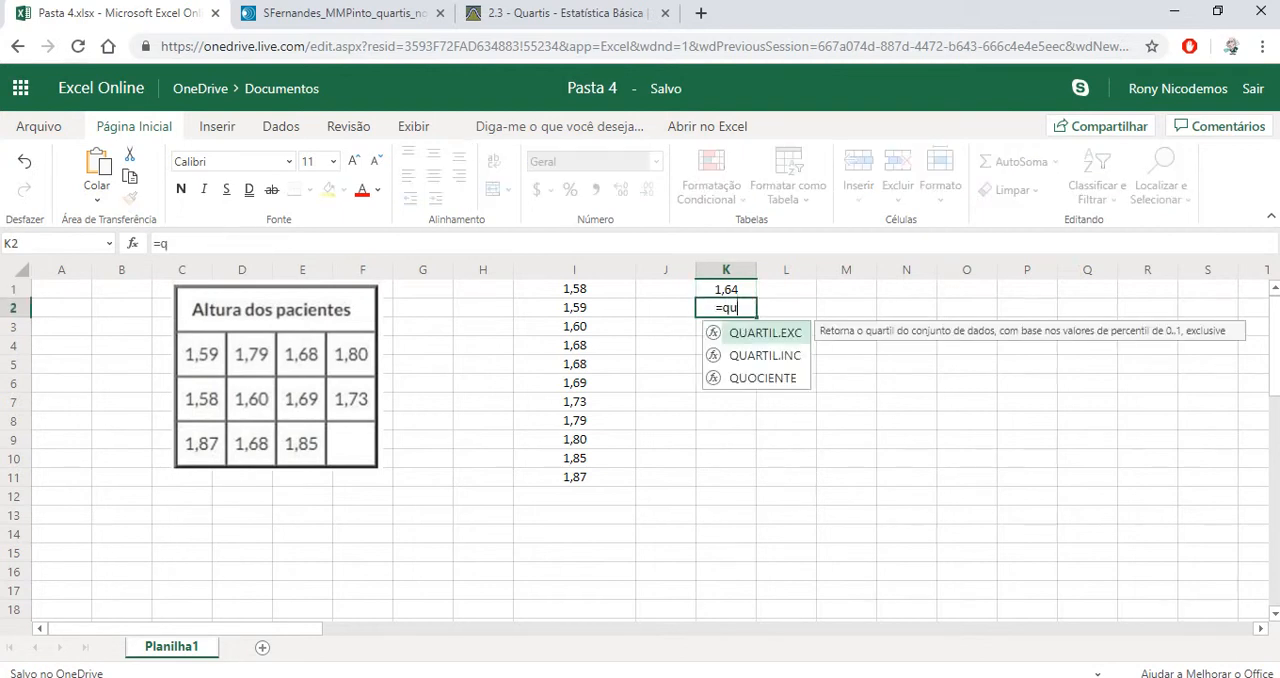
pyautogui.write('artil.inc(')
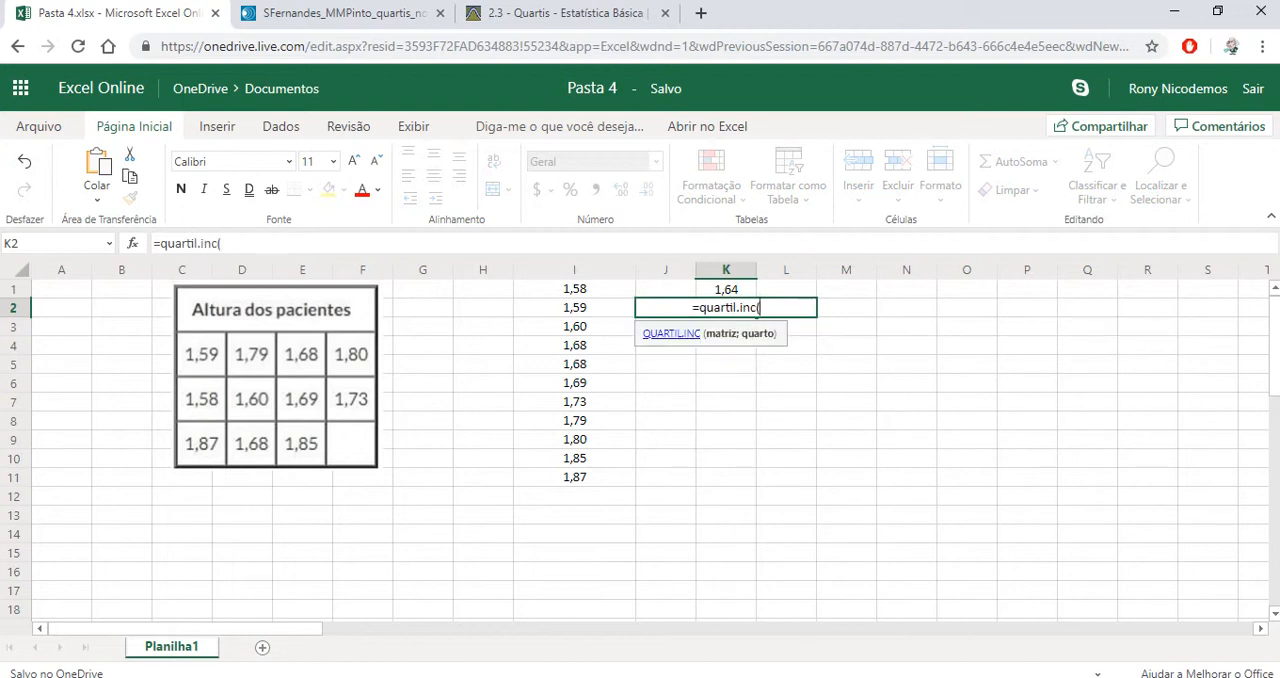
pyautogui.moveTo(574, 289); pyautogui.dragTo(574, 477)
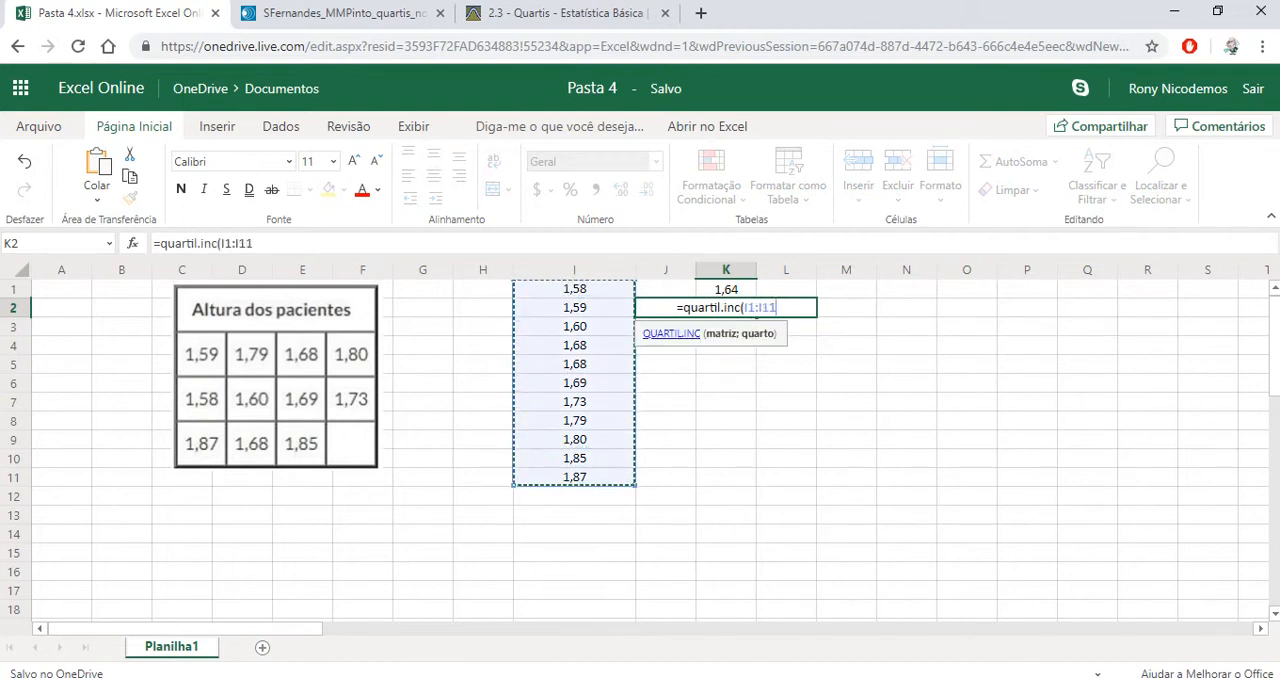
pyautogui.write(';')
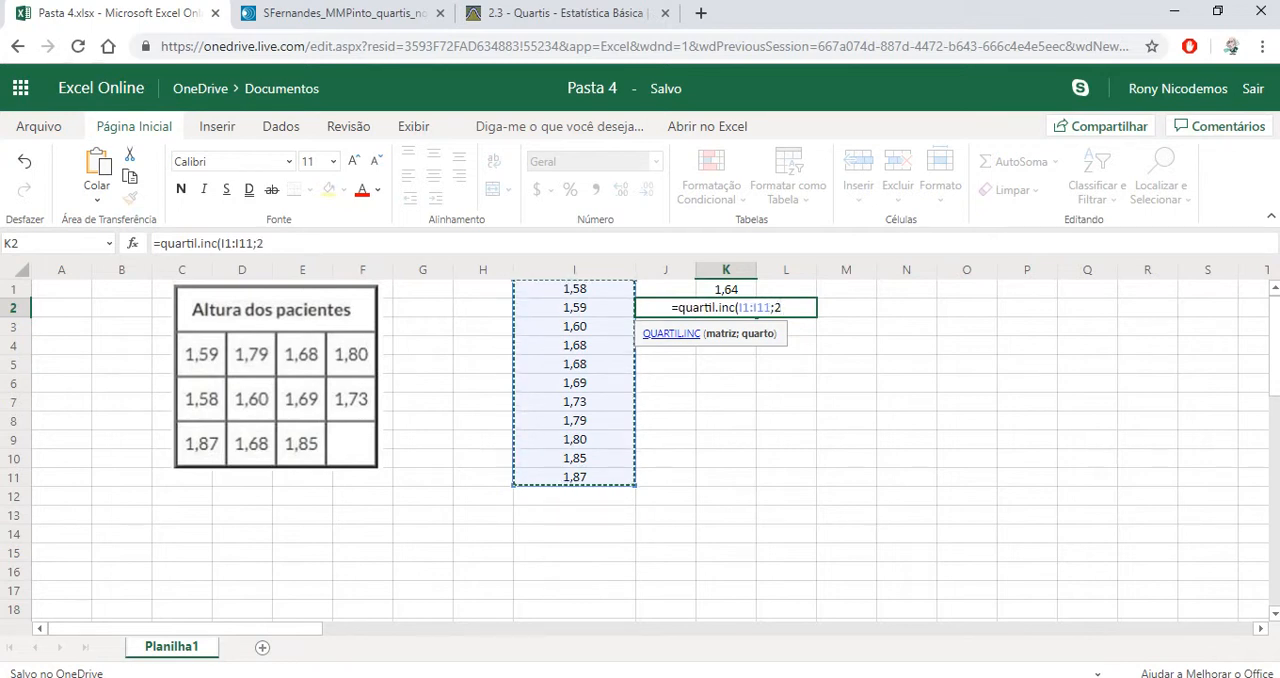
pyautogui.write('2)')
pyautogui.press('Return')
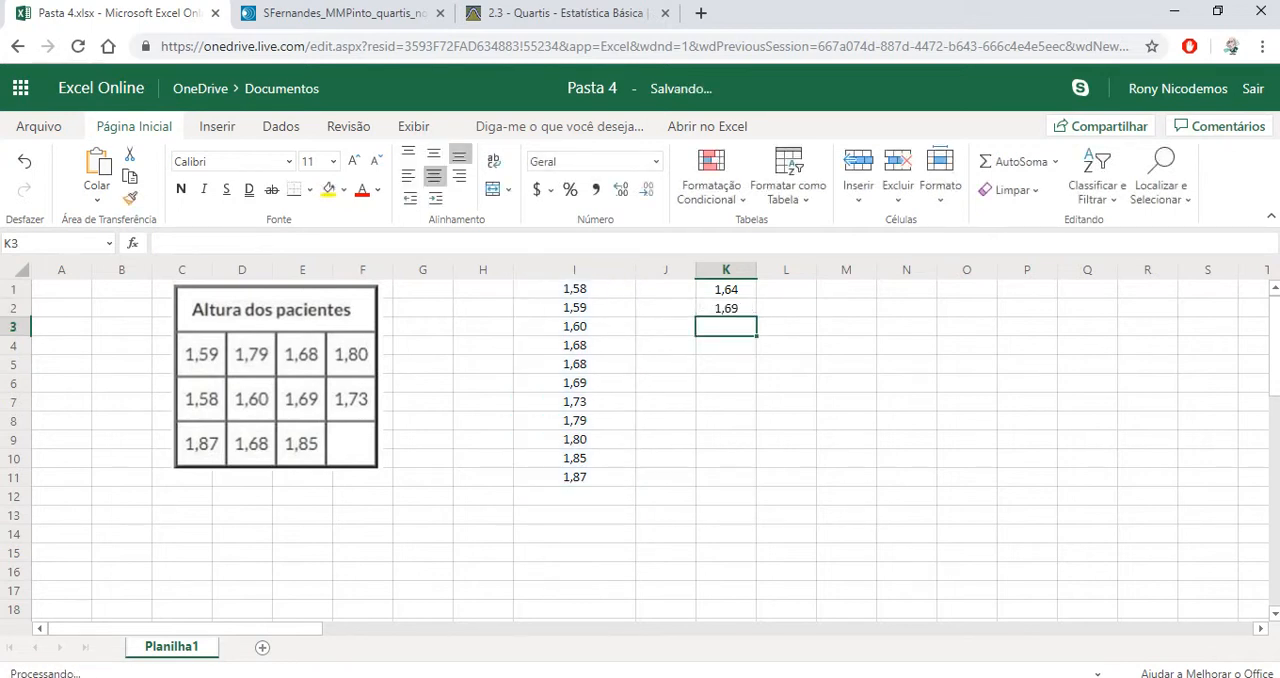
pyautogui.click(726, 308)
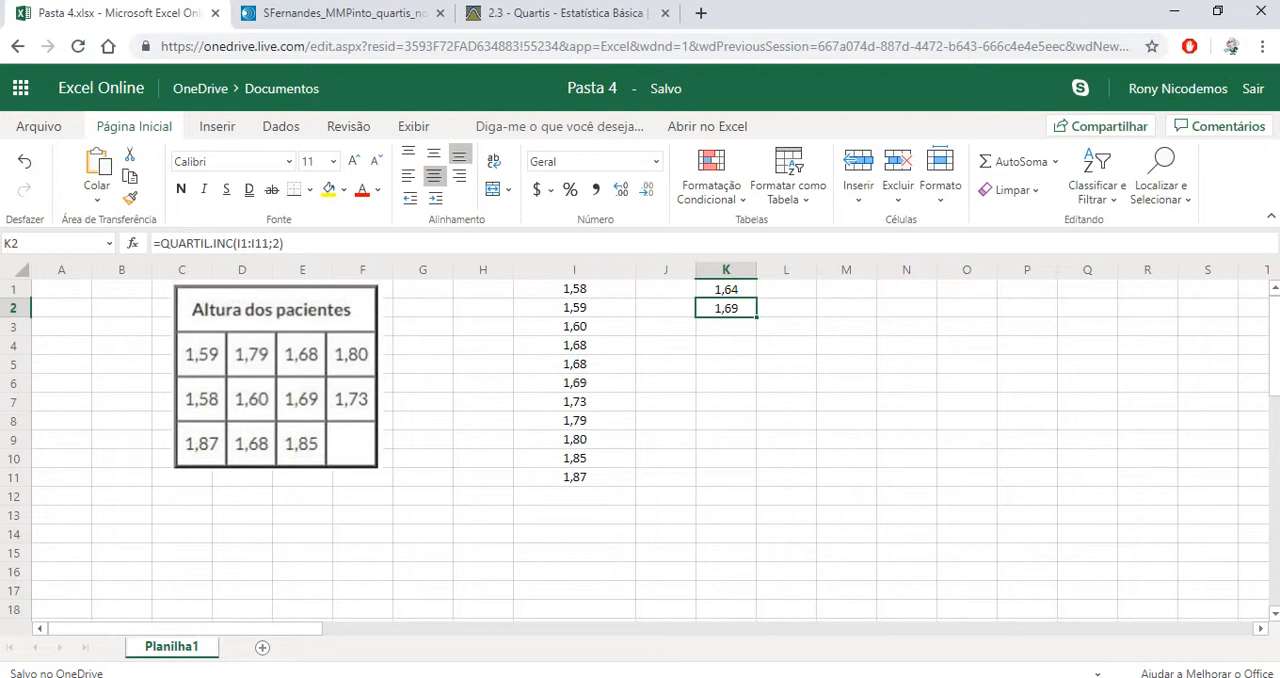
# Calculate the median of the heights in cell L2 with =med(I1:I11) to cross-check the second quartile
pyautogui.click(786, 308)
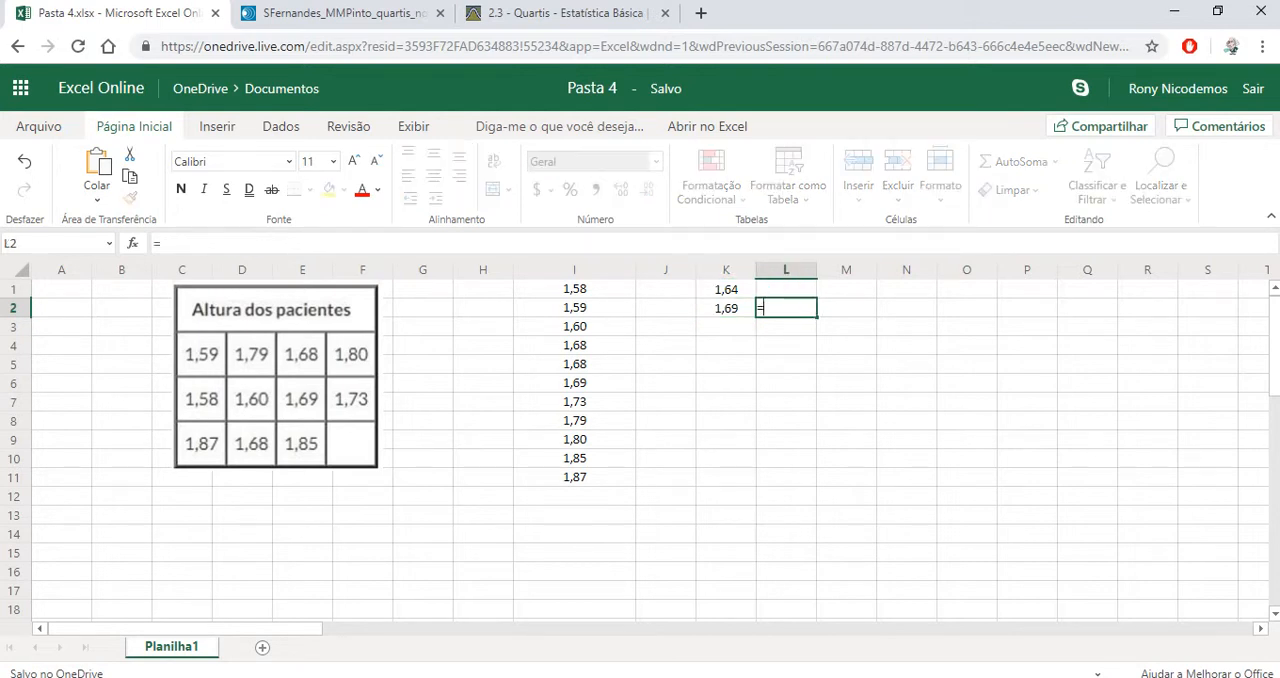
pyautogui.write('=med')
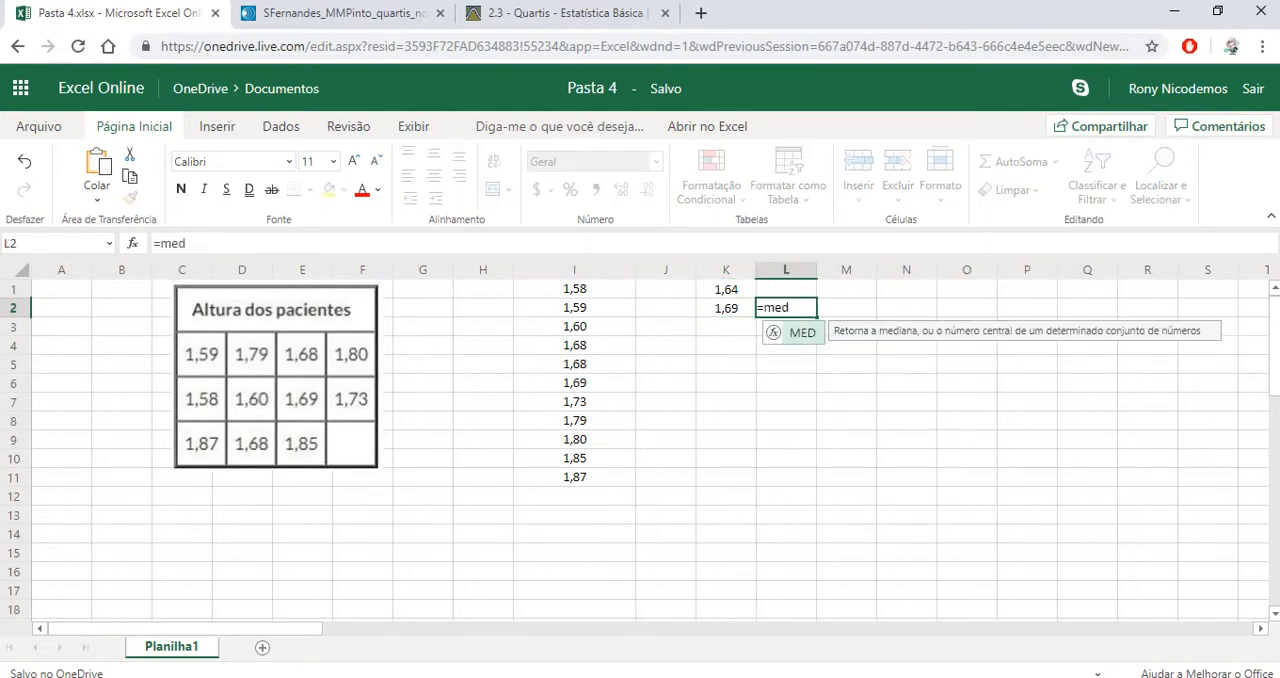
pyautogui.write('(')
pyautogui.moveTo(574, 289); pyautogui.dragTo(574, 477)
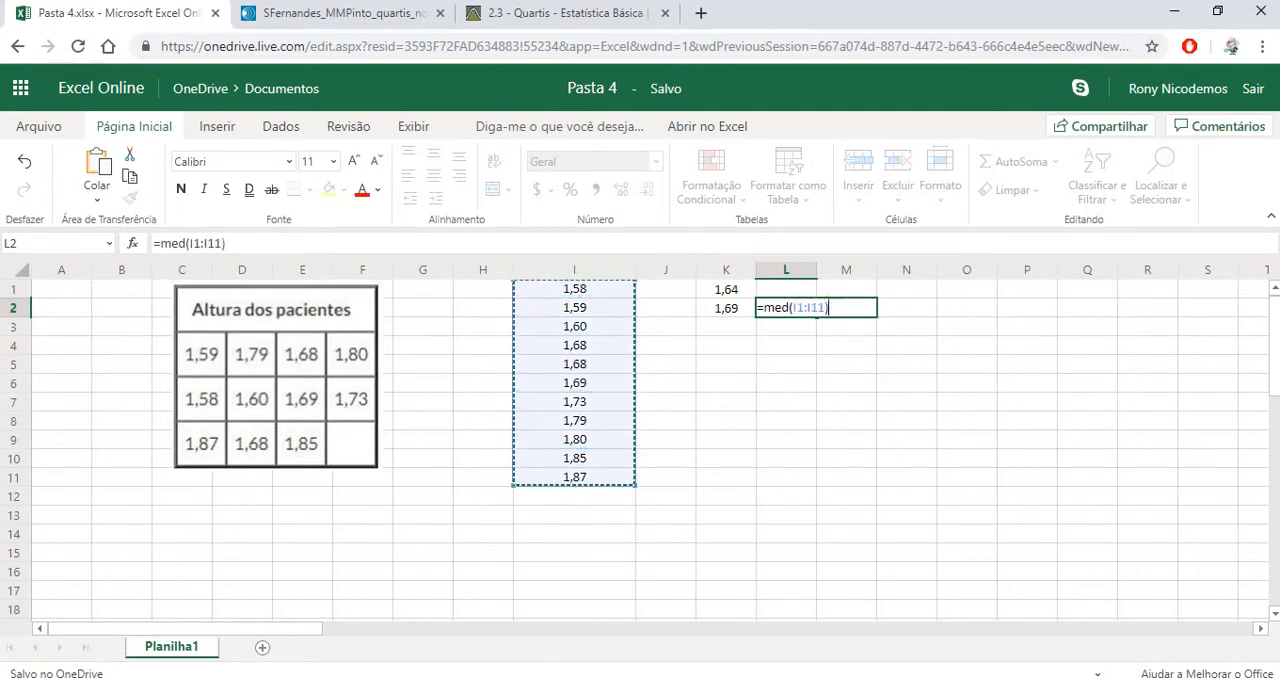
pyautogui.press('Return')
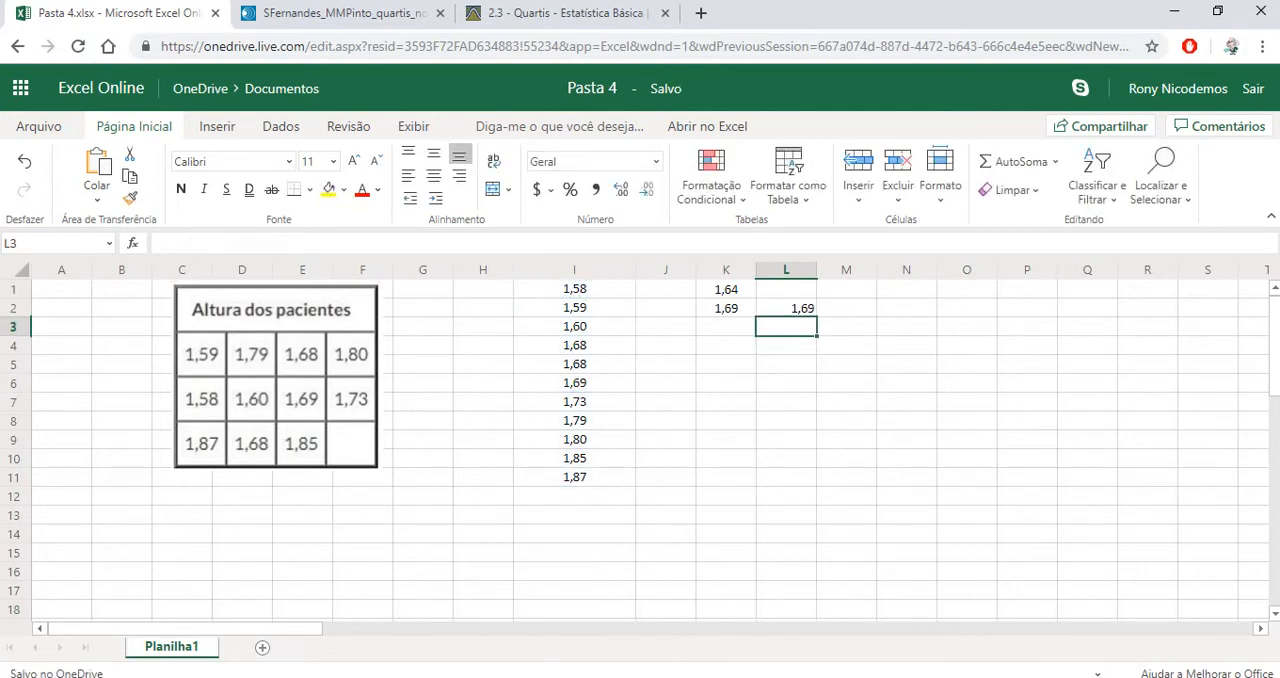
# Label the quartile rows Q1, Q2 and Q3 in cells J1 to J3
pyautogui.press('Up')
pyautogui.press('Left')
pyautogui.press('Left')
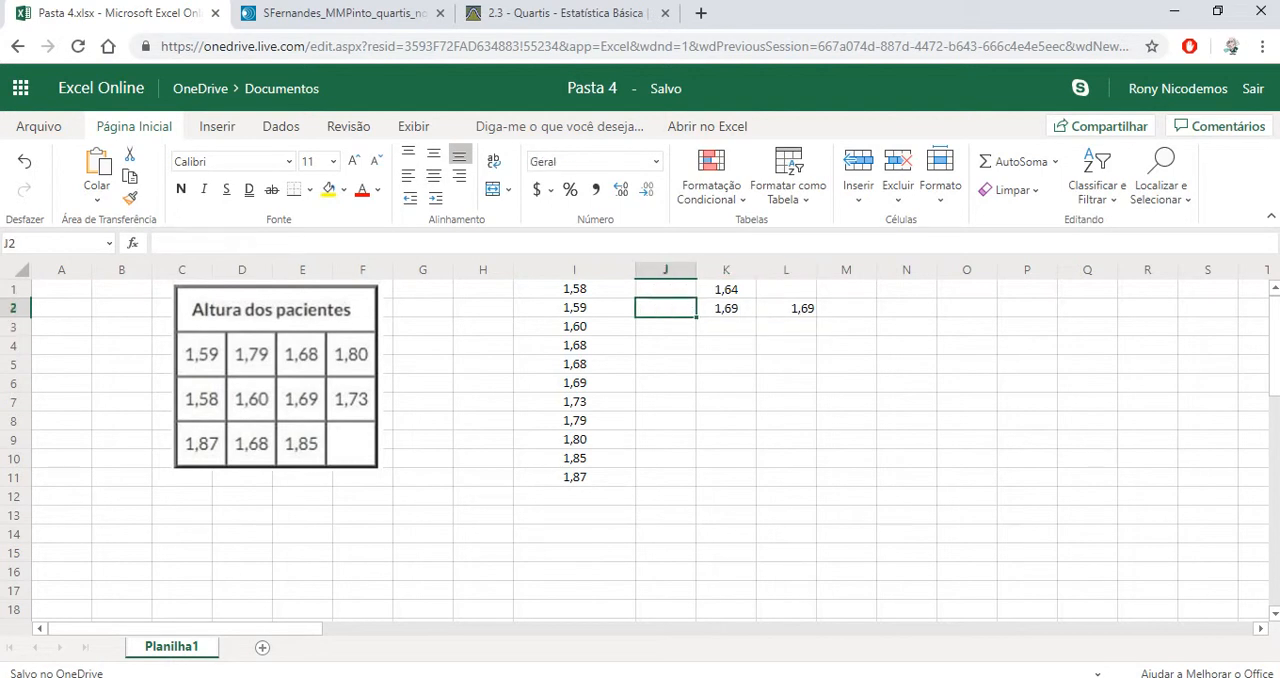
pyautogui.press('Up')
pyautogui.write('Q1')
pyautogui.press('Return')
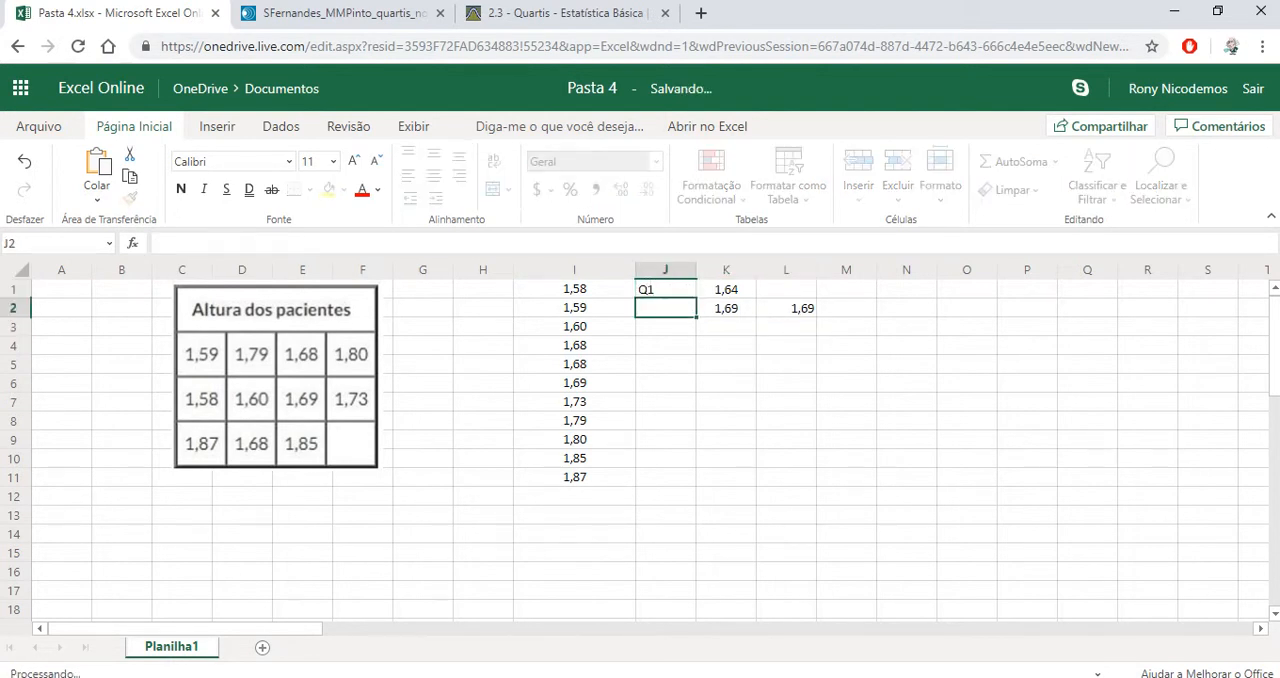
pyautogui.write('Q2')
pyautogui.press('Return')
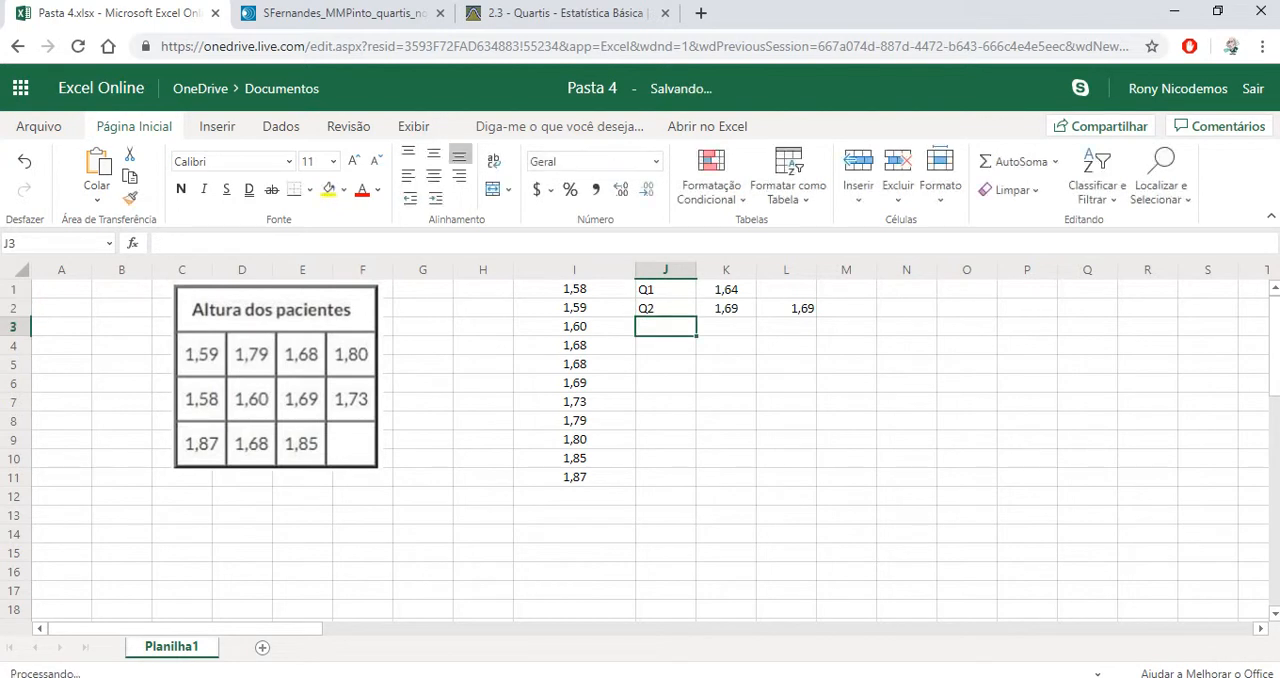
pyautogui.write('Q3')
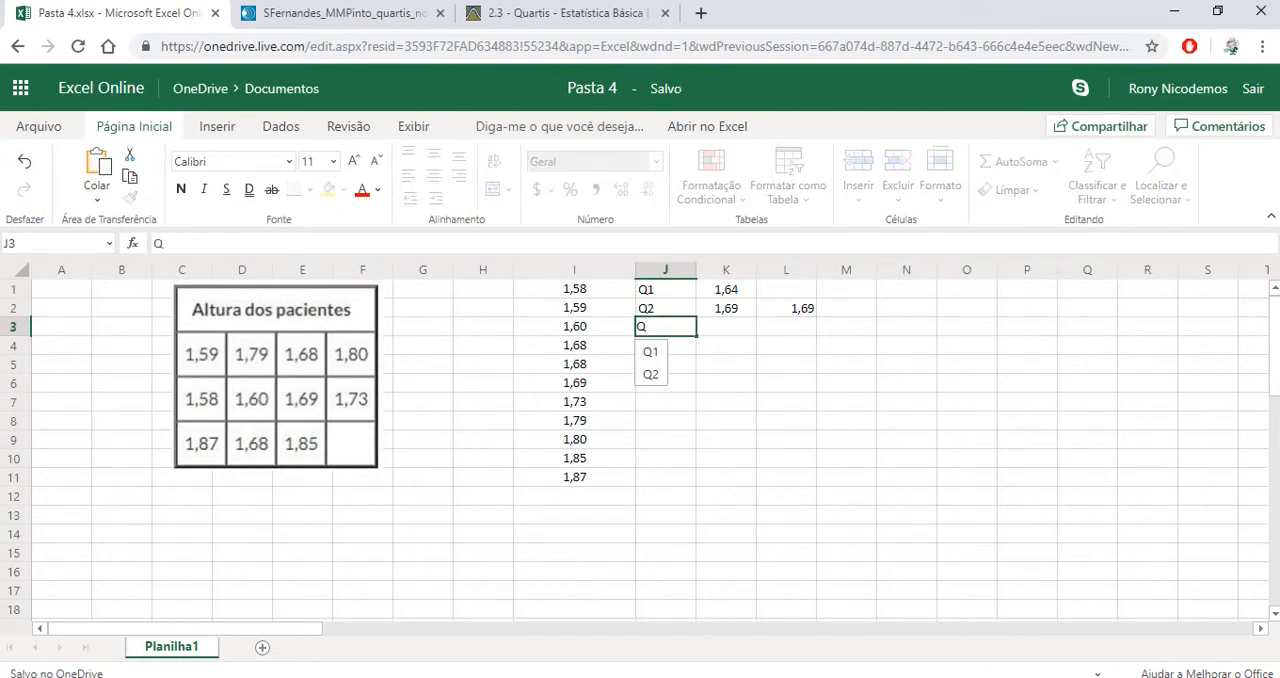
pyautogui.press('Return')
# Calculate the third quartile of the heights in cell K3 with the formula =quartil.inc(I1:I11;3)
pyautogui.press('Right')
pyautogui.press('Up')
pyautogui.write('=')
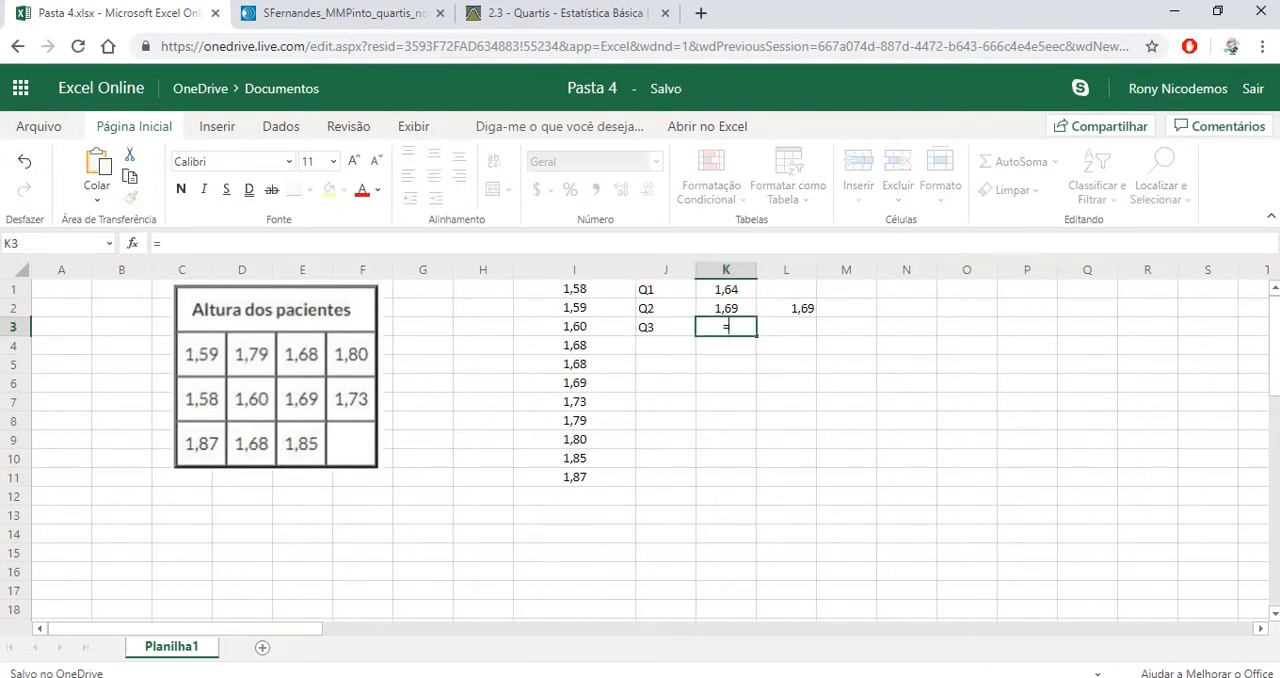
pyautogui.write('quart')
pyautogui.press('BackSpace')
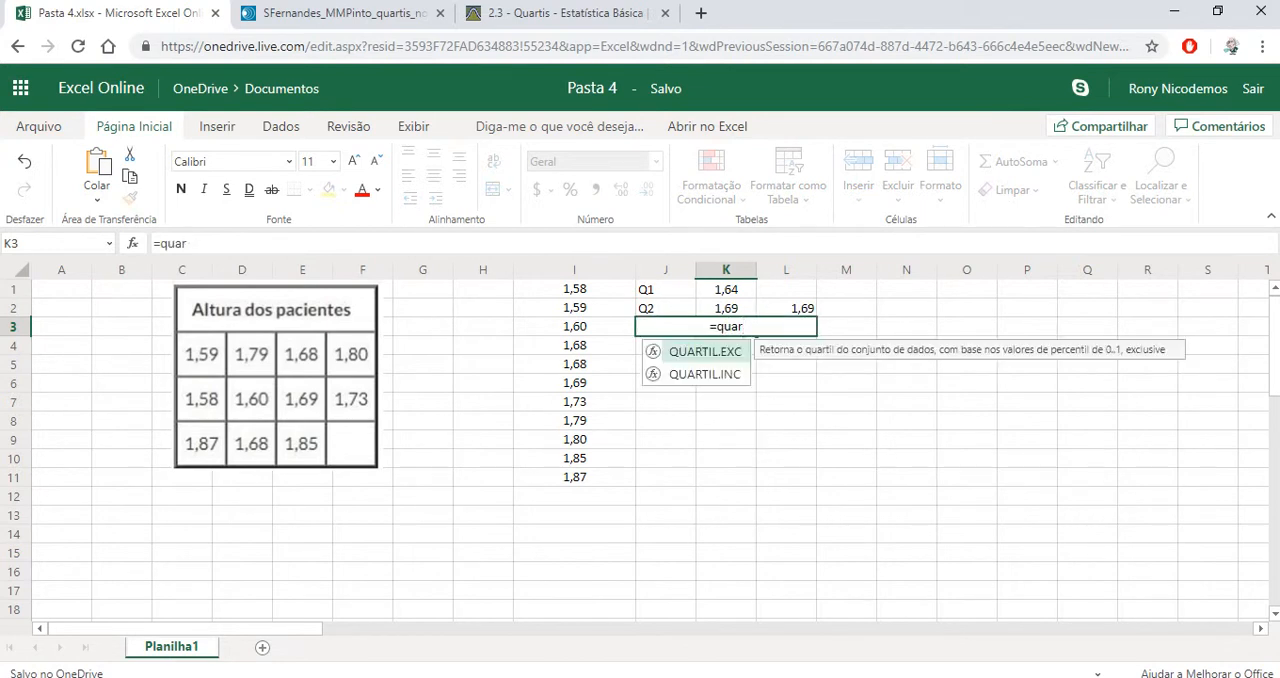
pyautogui.write('til.inc')
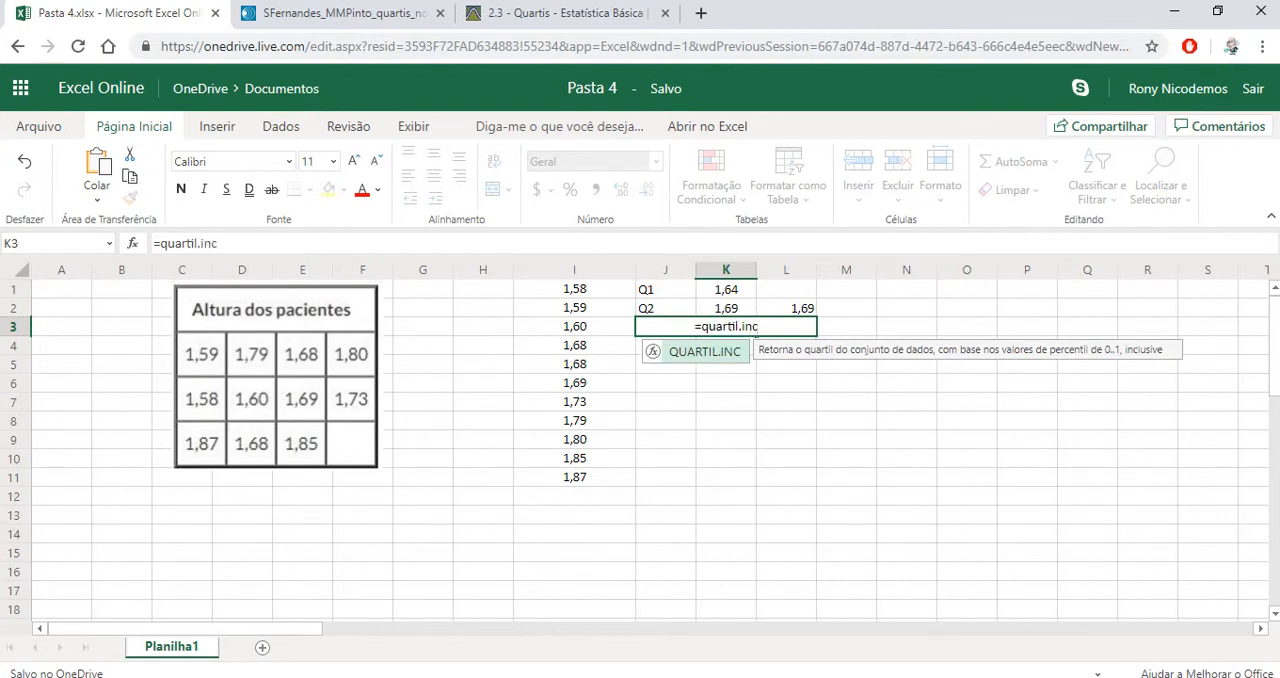
pyautogui.write('(')
pyautogui.moveTo(574, 289); pyautogui.dragTo(574, 477)
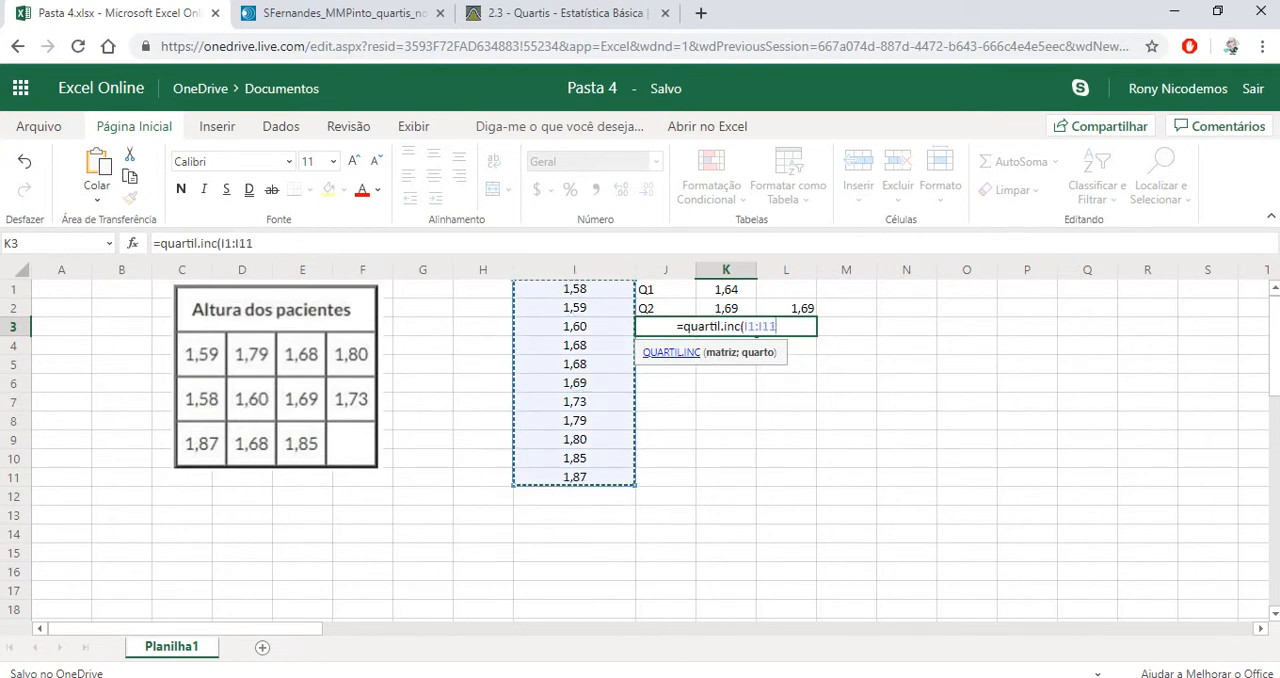
pyautogui.write(';')
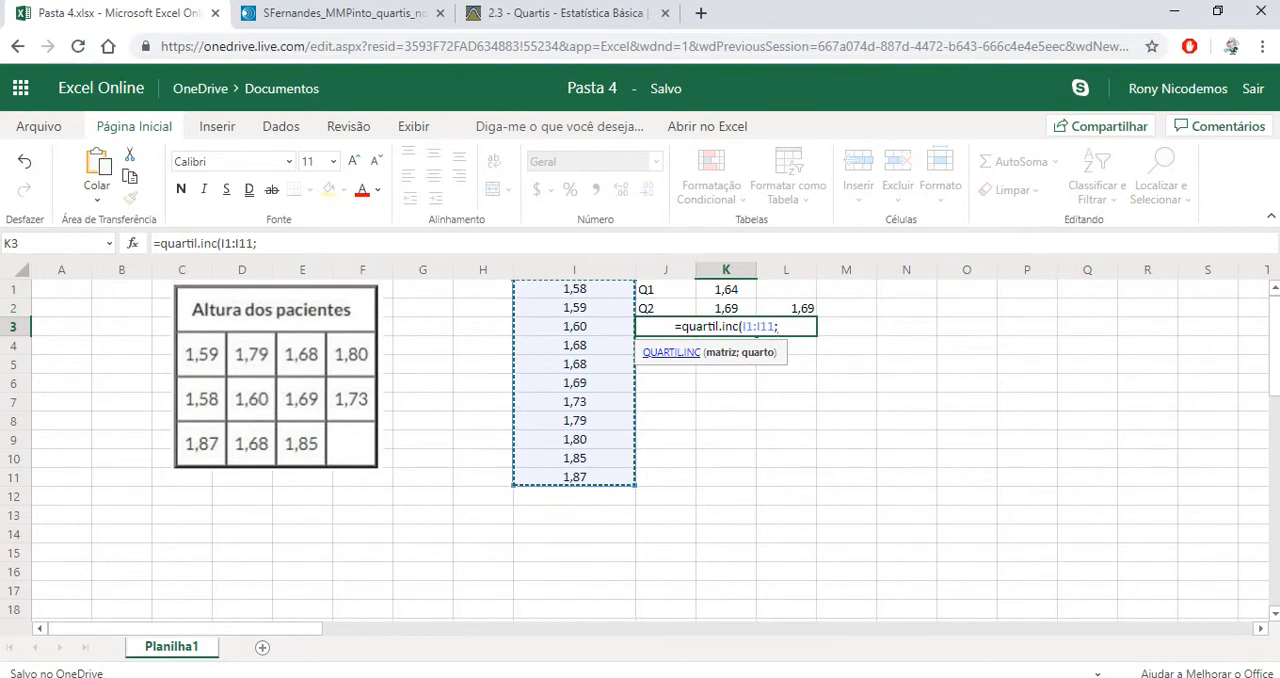
pyautogui.write('3')
pyautogui.write(')')
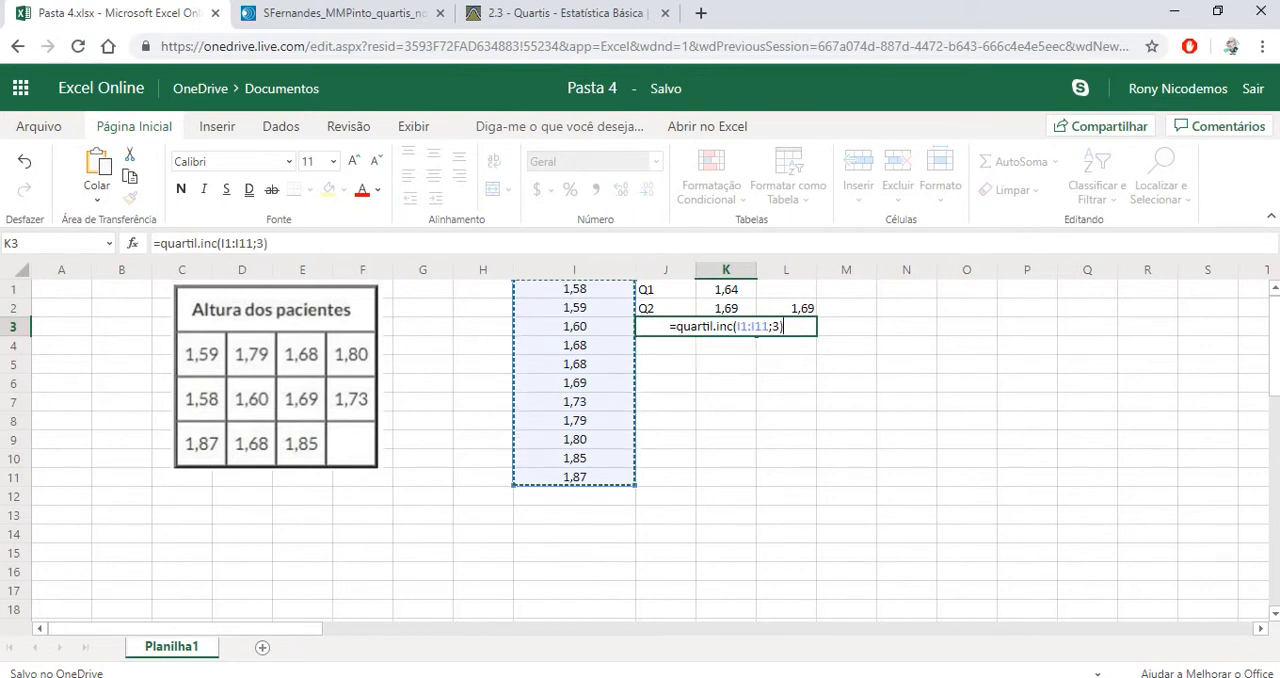
pyautogui.press('Return')
# Delete the median check from cell L2
pyautogui.press('Up')
pyautogui.press('Up')
pyautogui.press('Up')
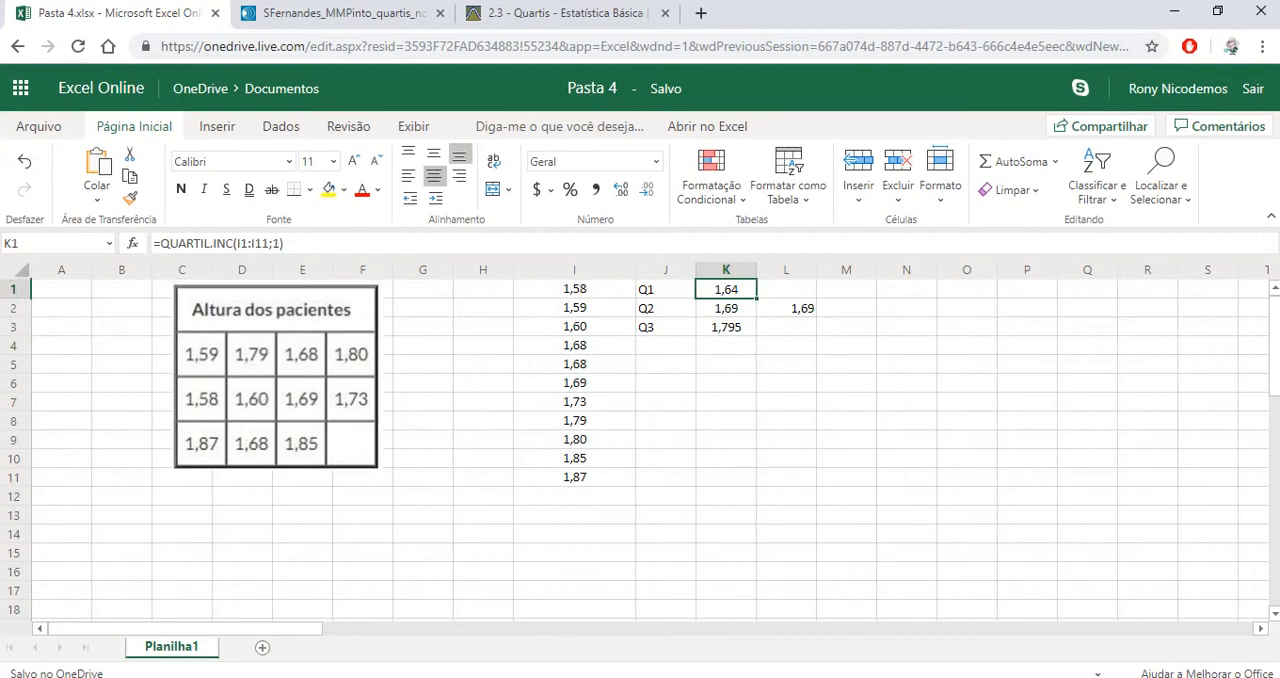
pyautogui.press('Down')
pyautogui.press('Down')
pyautogui.press('Right')
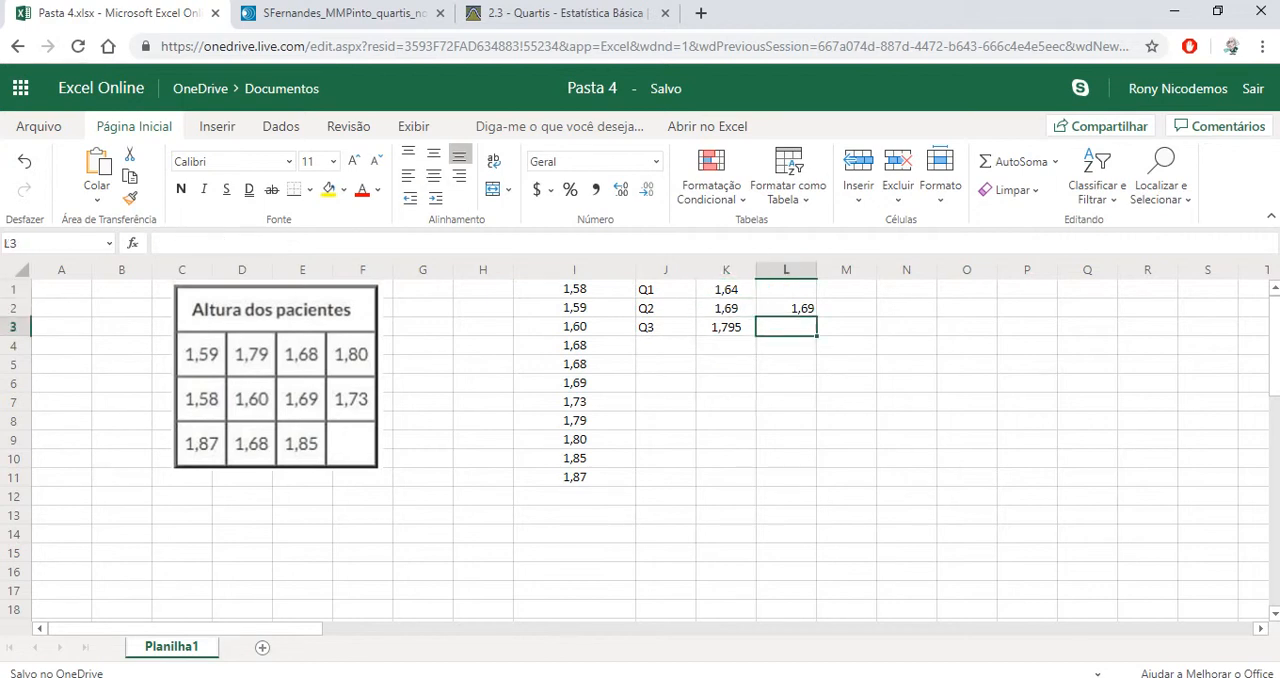
pyautogui.press('Up')
pyautogui.press('Delete')
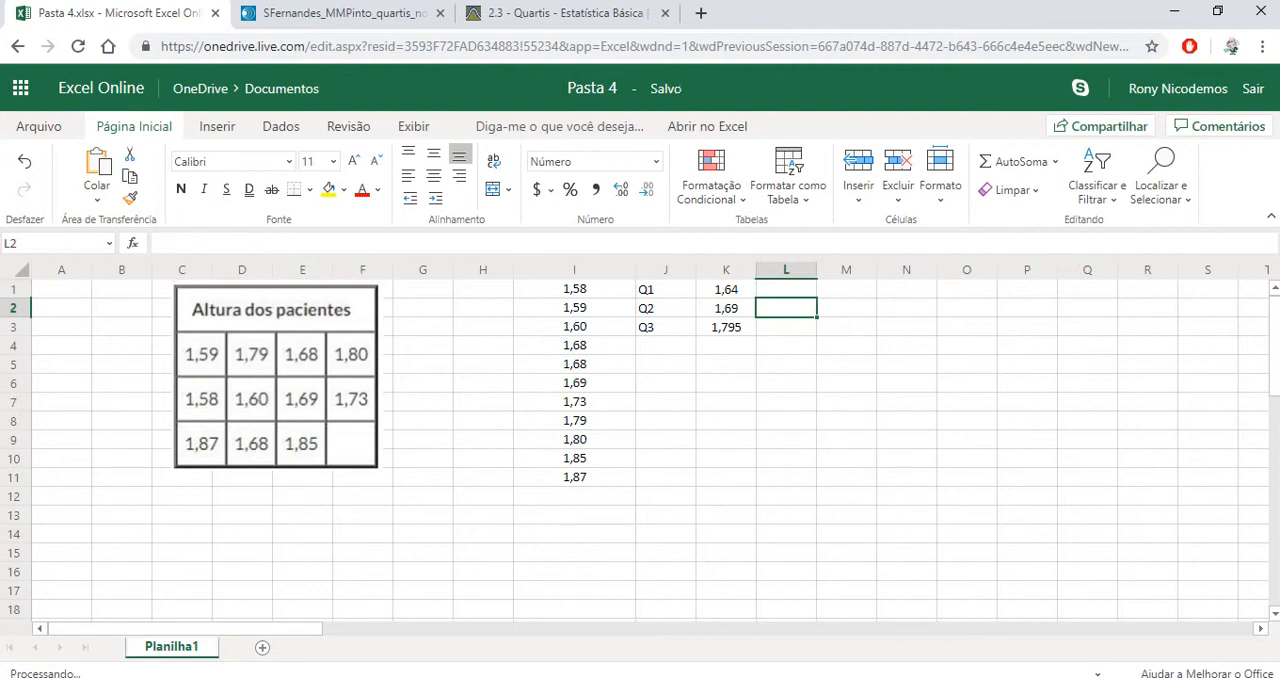
# Calculate the first quartile's position in cell M1 with the formula =(11+3)/4 and center the cell horizontally
pyautogui.press('Right')
pyautogui.press('Up')
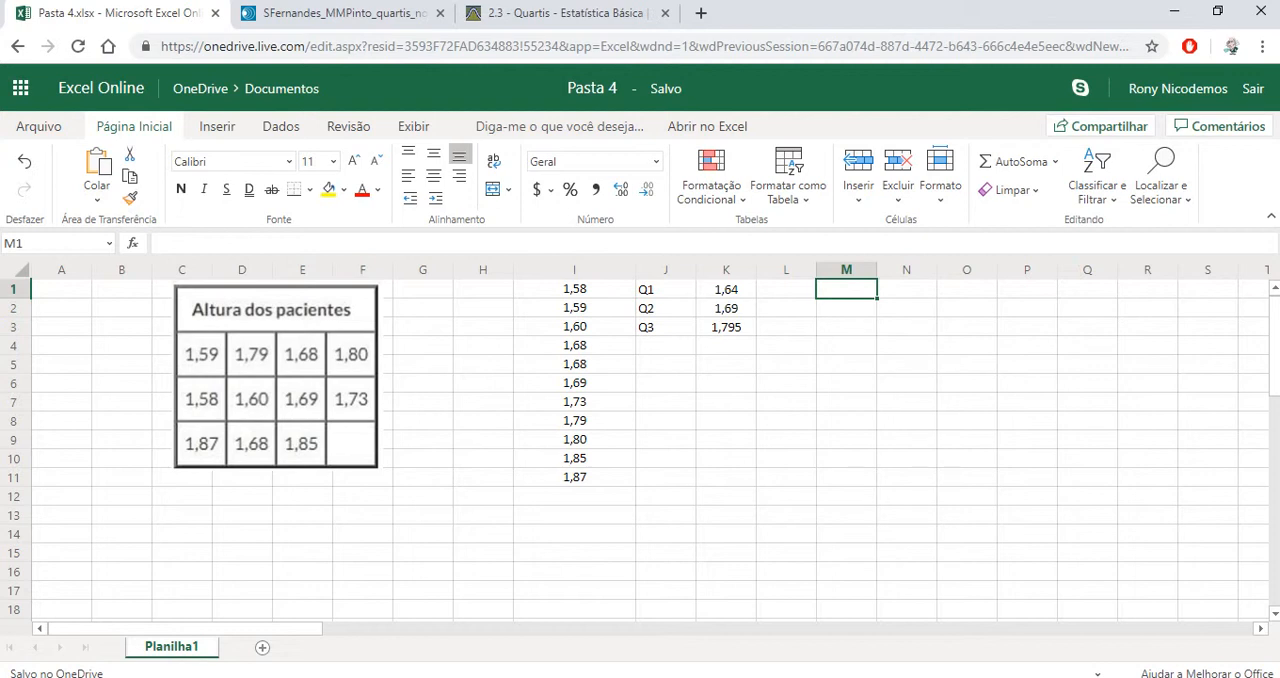
pyautogui.write('Q')
pyautogui.press('BackSpace')
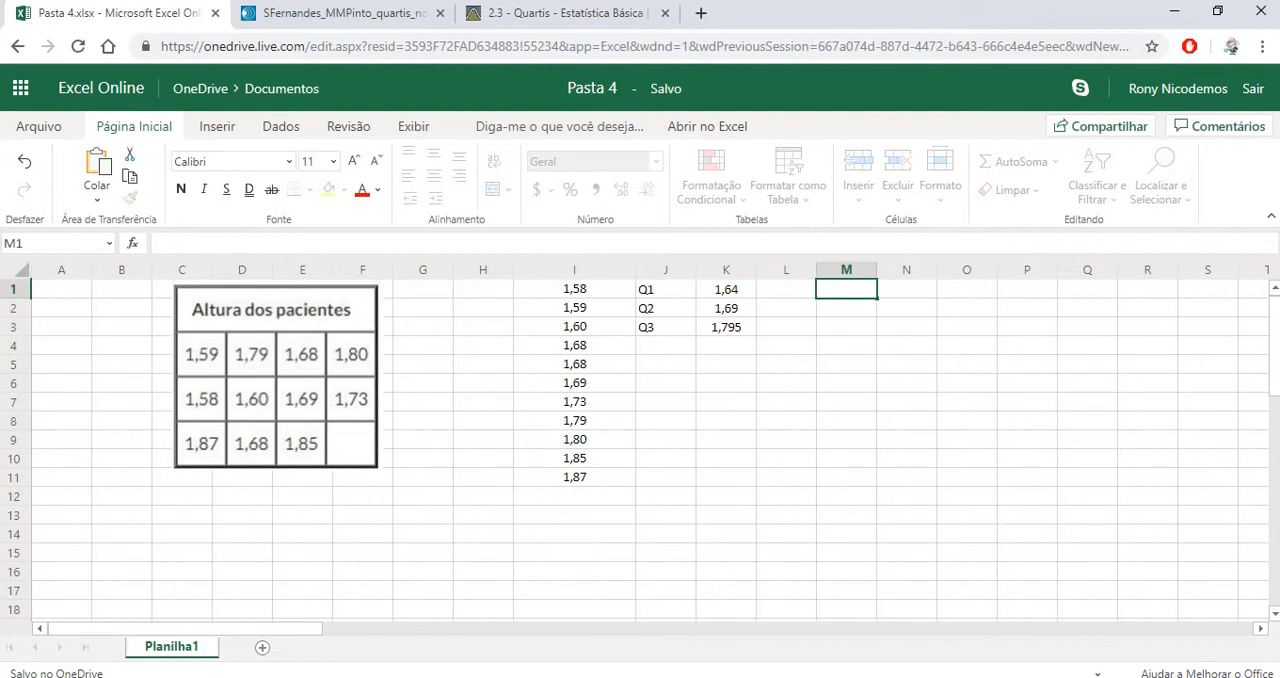
pyautogui.write('=(11_3')
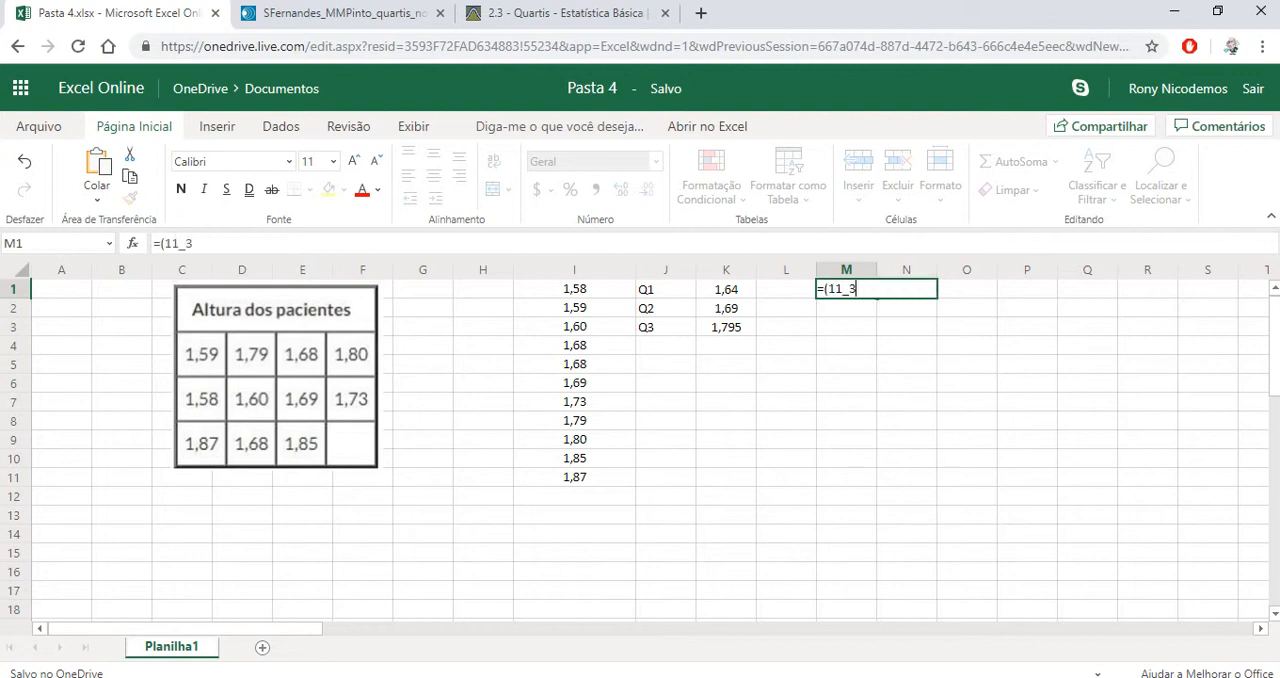
pyautogui.press('BackSpace')
pyautogui.press('BackSpace')
pyautogui.write('+3)q')
pyautogui.press('BackSpace')
pyautogui.write('/4')
pyautogui.press('Return')
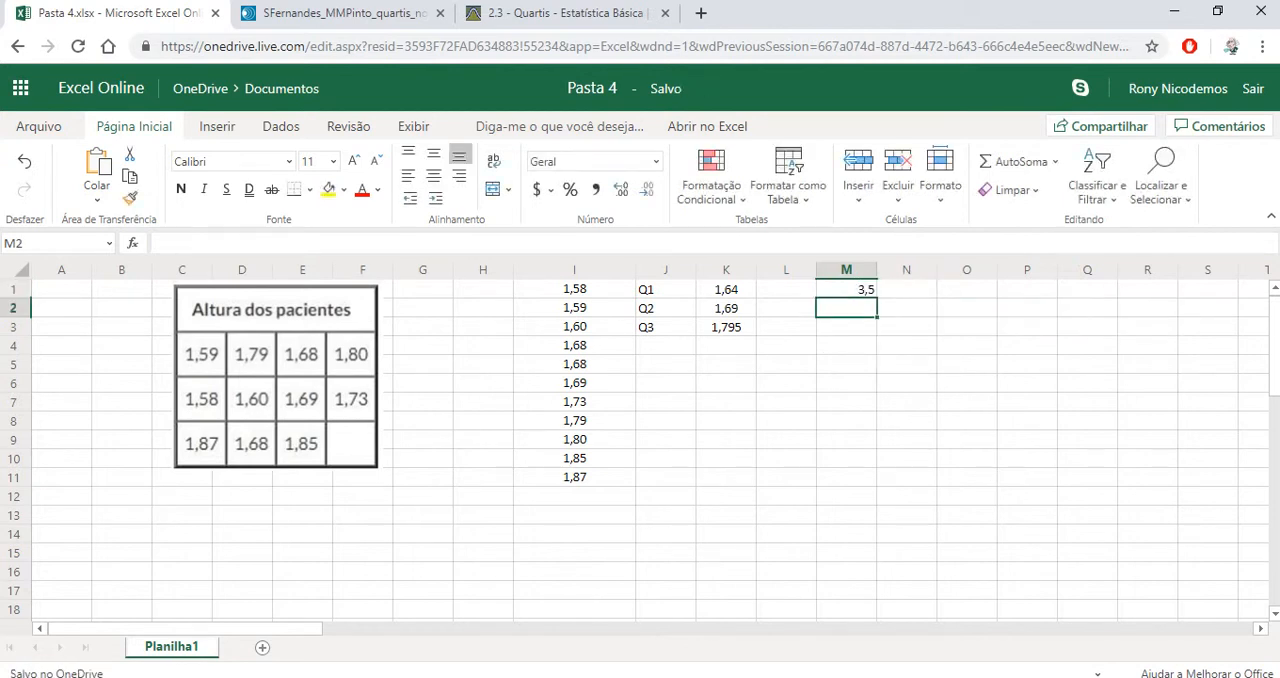
pyautogui.press('Up')
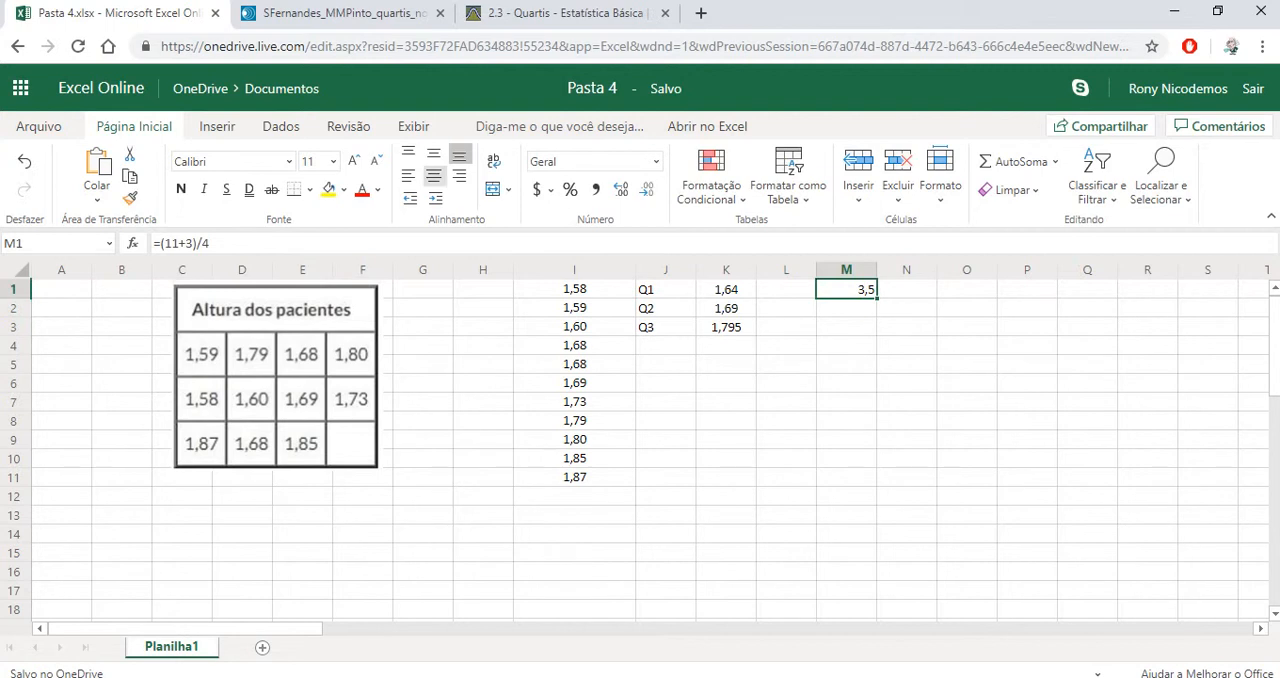
pyautogui.click(434, 176)
# Locate the third and fourth sorted heights in cells I3 and I4, which surround the first quartile's position
pyautogui.click(574, 289)
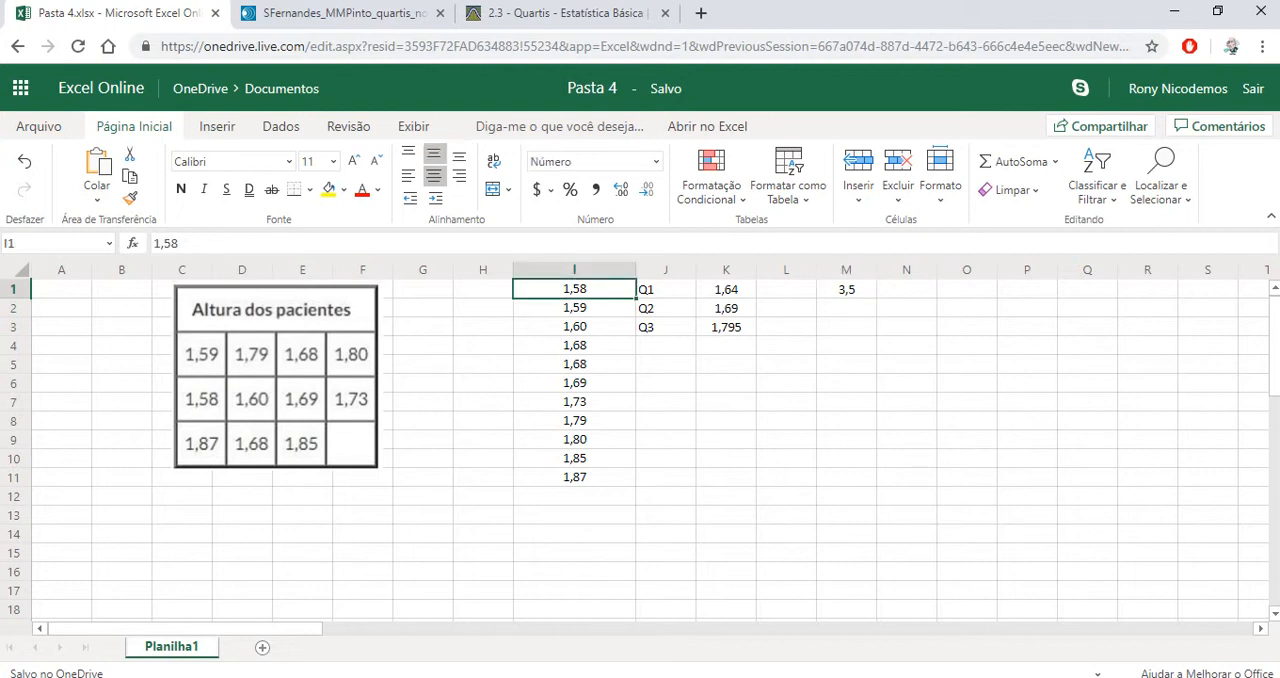
pyautogui.click(574, 308)
pyautogui.click(574, 327)
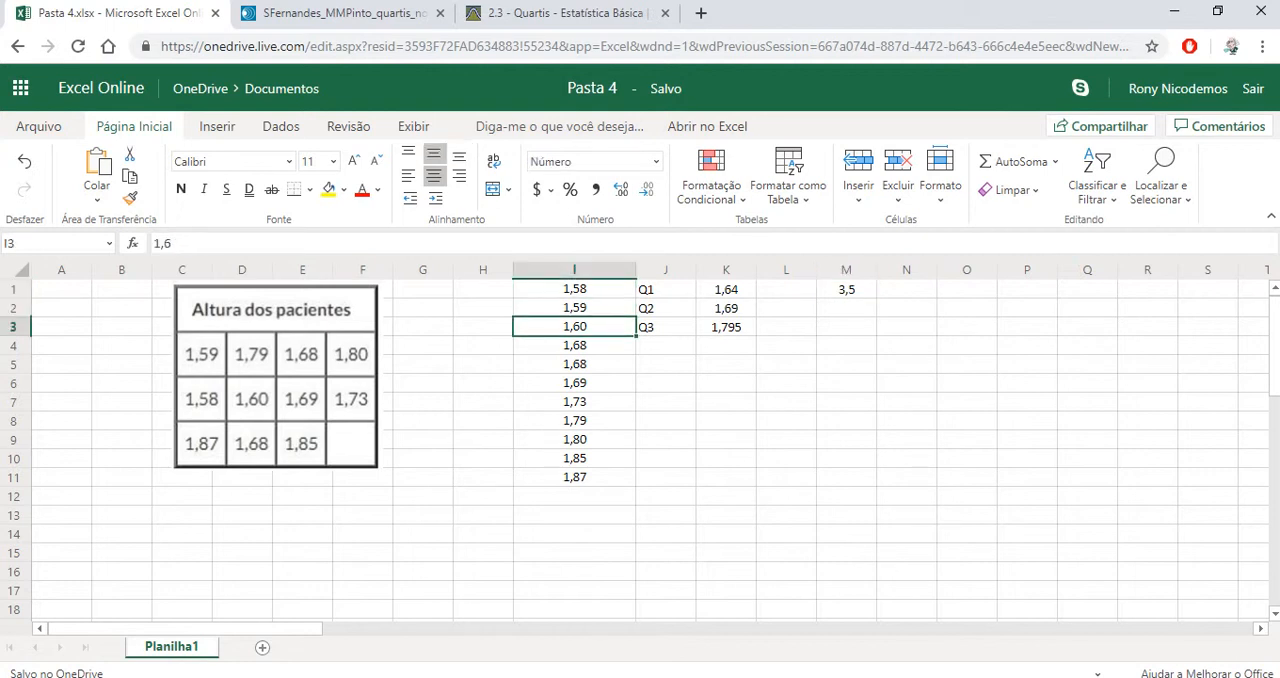
pyautogui.click(574, 345)
pyautogui.click(574, 327)
pyautogui.click(574, 345)
pyautogui.click(574, 327)
pyautogui.click(574, 345)
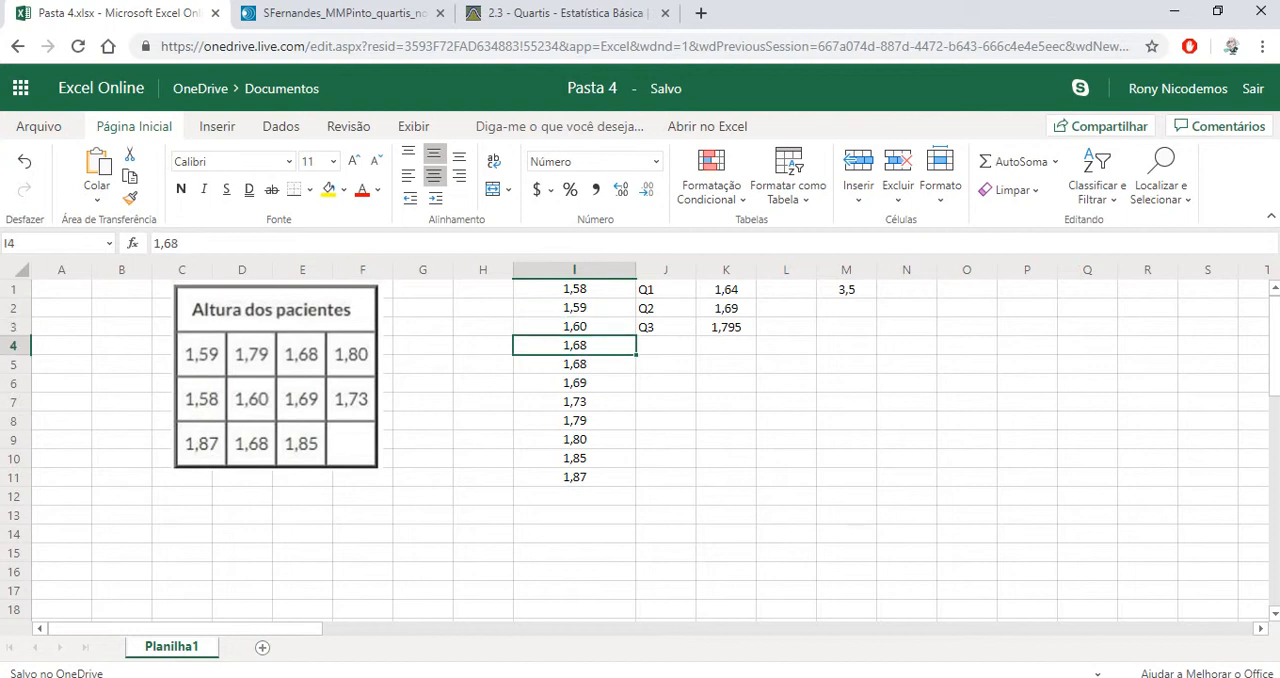
# Calculate the first quartile manually in cell N1 with the formula =I3*0,5+I4*0,5
pyautogui.press('Right')
pyautogui.press('Right')
pyautogui.press('Right')
pyautogui.press('Right')
pyautogui.press('Right')
pyautogui.press('Up')
pyautogui.press('Up')
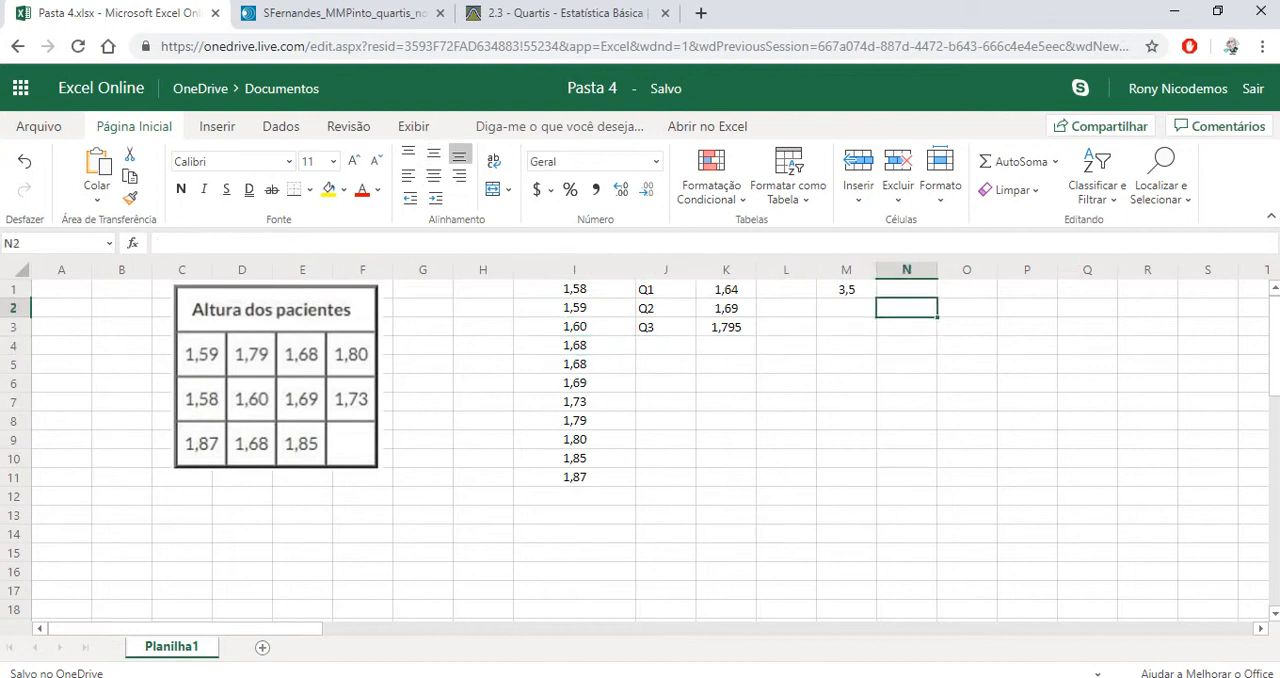
pyautogui.press('Up')
pyautogui.write('=')
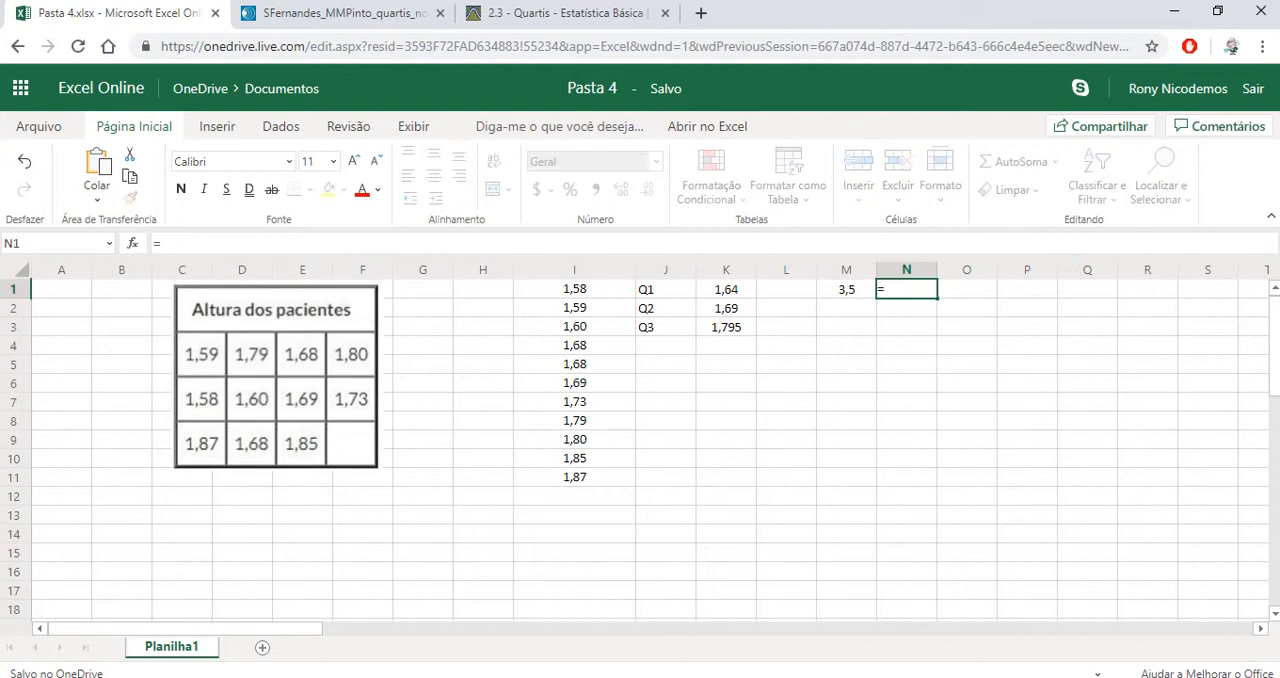
pyautogui.click(575, 327)
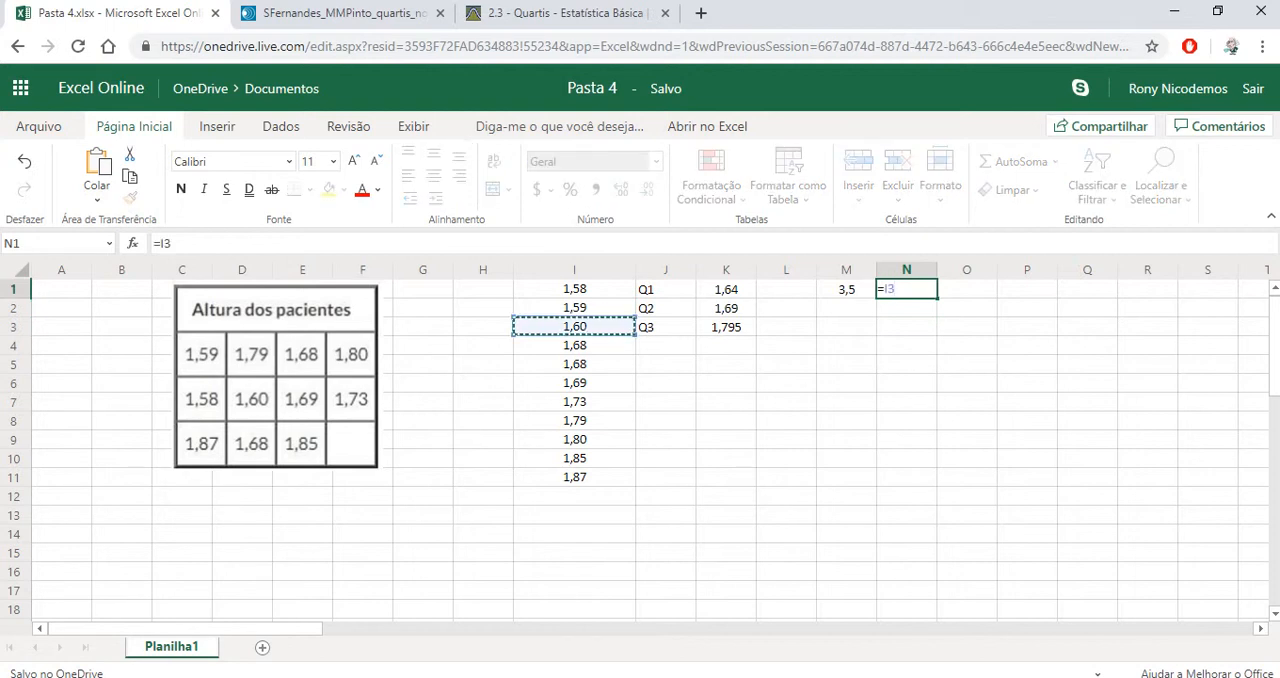
pyautogui.write('*0,5')
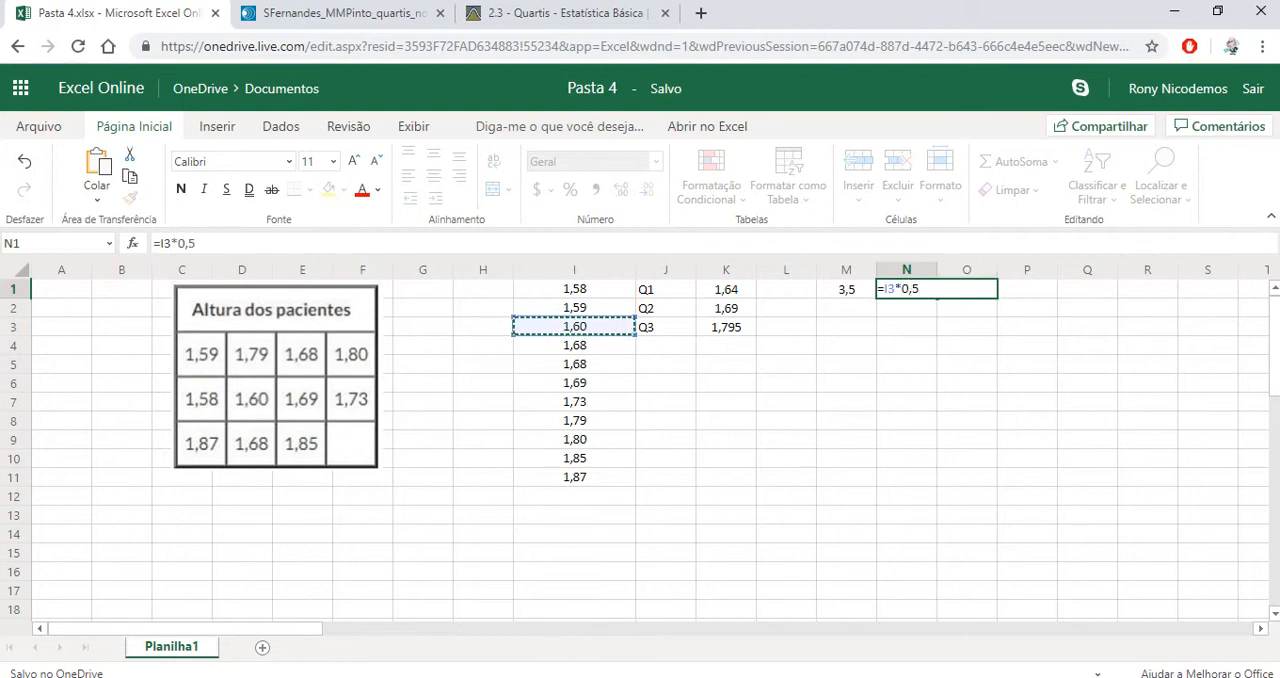
pyautogui.write('+')
pyautogui.click(575, 345)
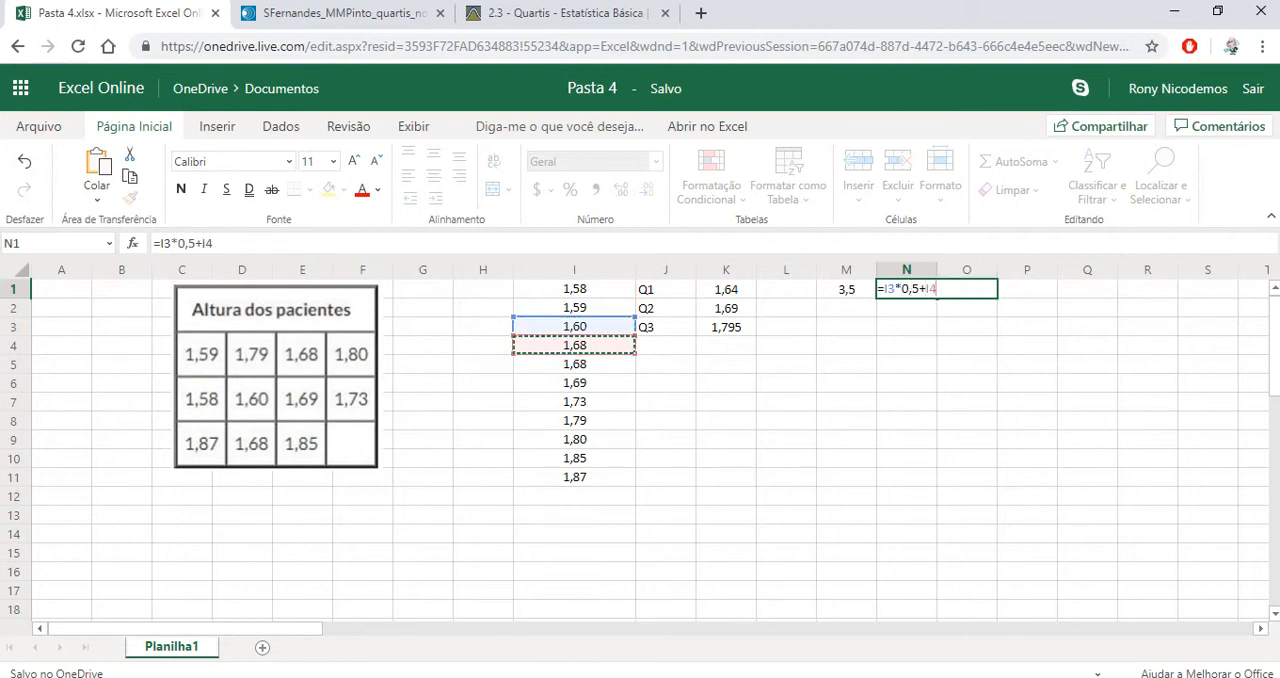
pyautogui.write('*0,5')
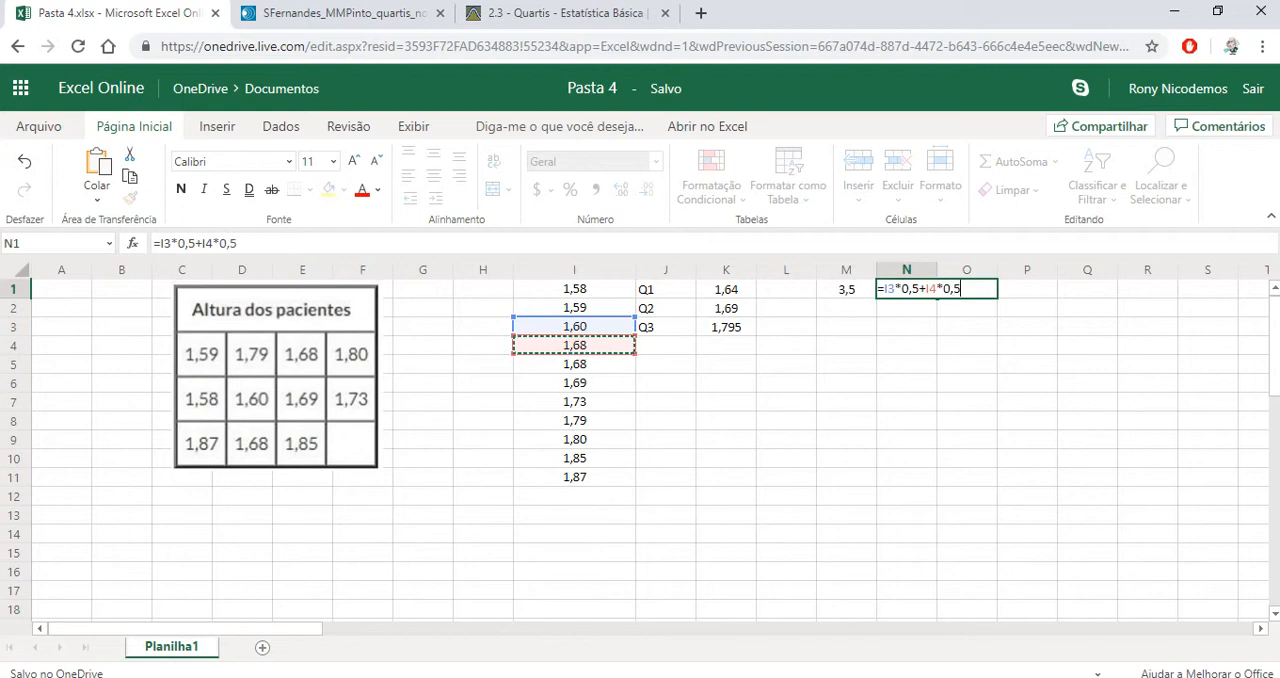
pyautogui.press('Return')
pyautogui.click(907, 289)
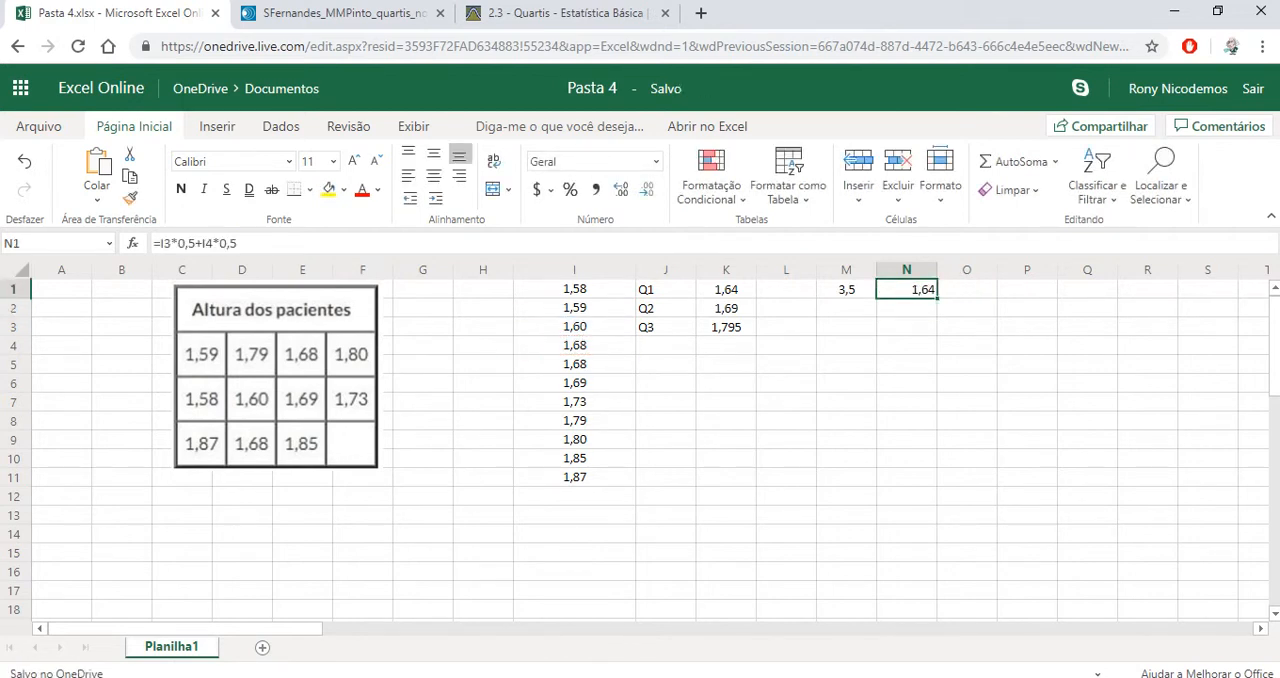
# Compare the manual first quartile with the QUARTIL.INC result in K1, and center cell N1 horizontally
pyautogui.press('Left')
pyautogui.press('Left')
pyautogui.press('Left')
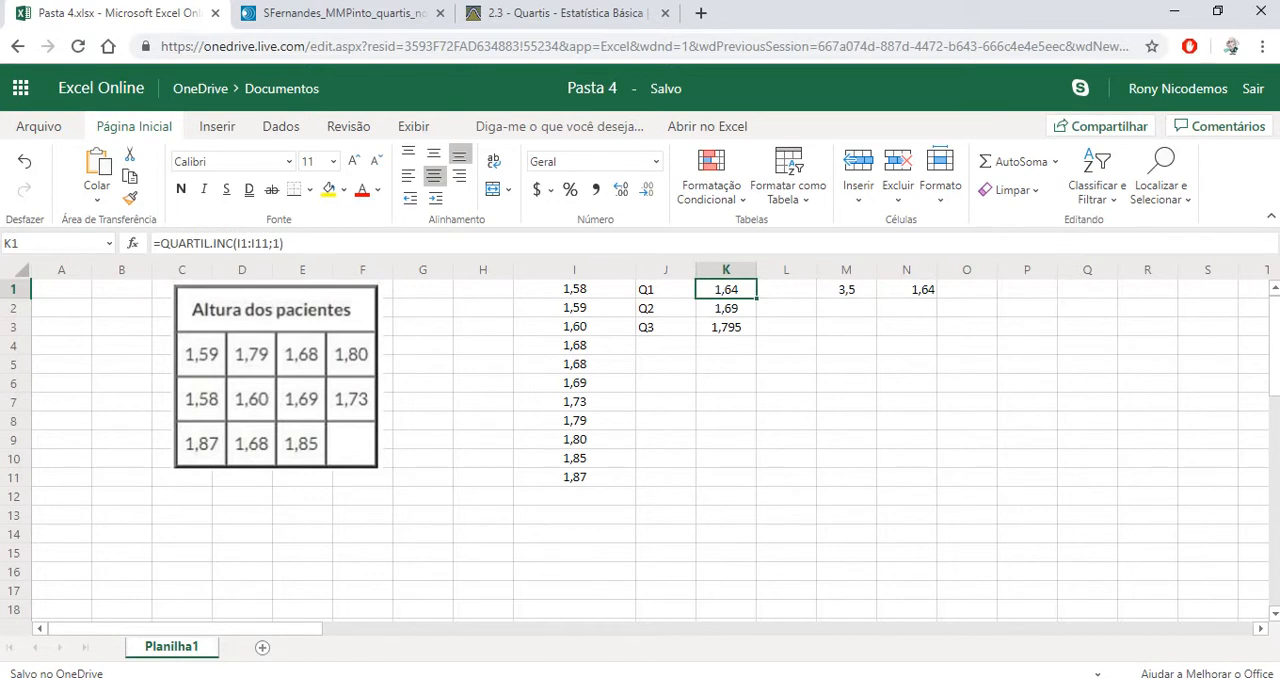
pyautogui.press('Right')
pyautogui.press('Right')
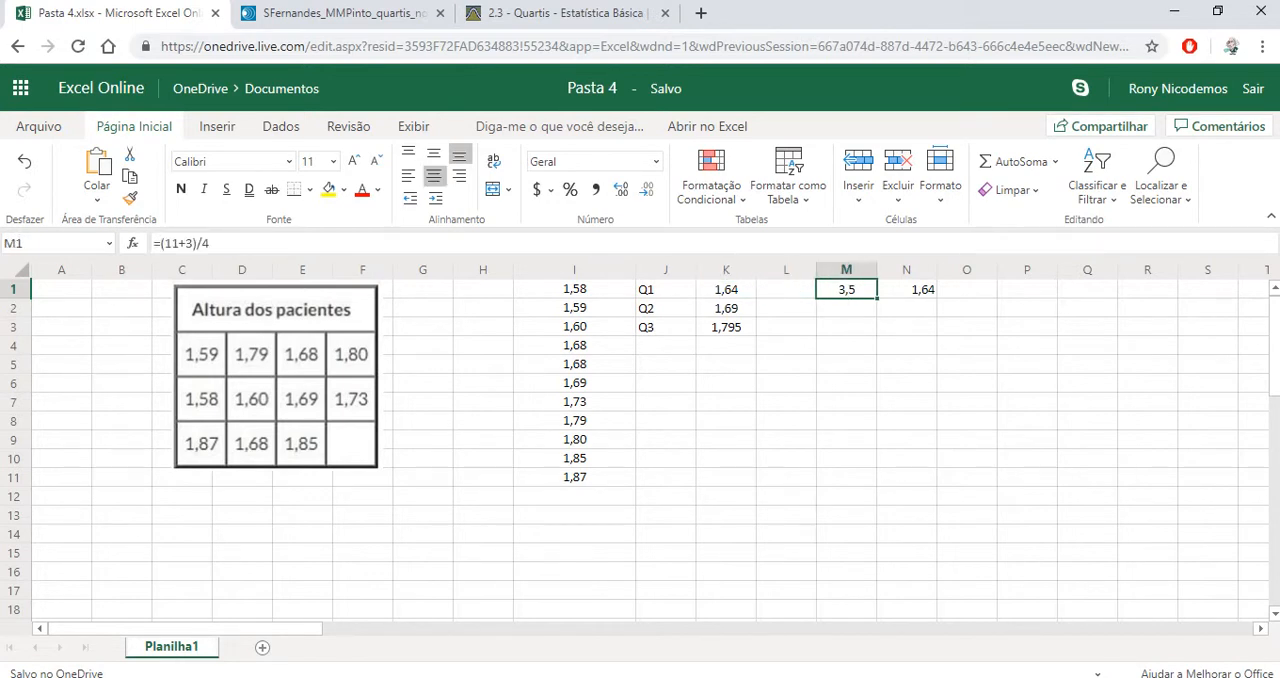
pyautogui.press('Right')
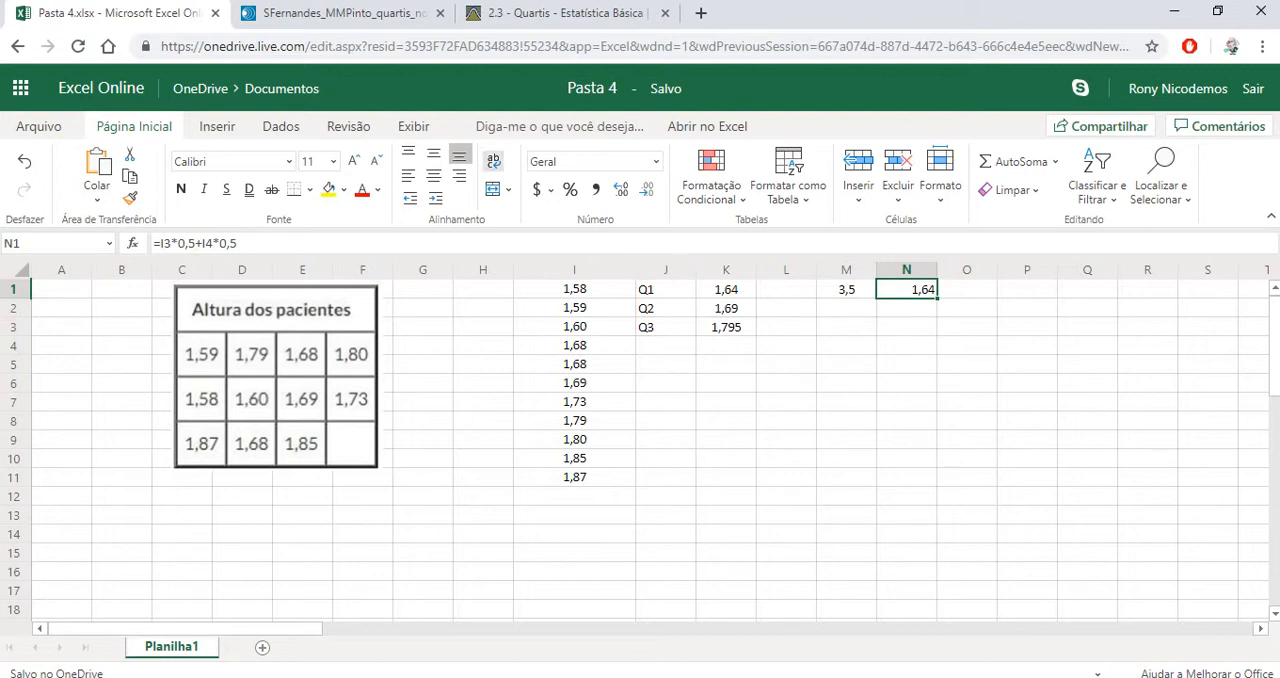
pyautogui.click(433, 175)
# Calculate the second quartile's position in cell M2 with the formula =(11+1)/2 and center the cell horizontally
pyautogui.click(906, 308)
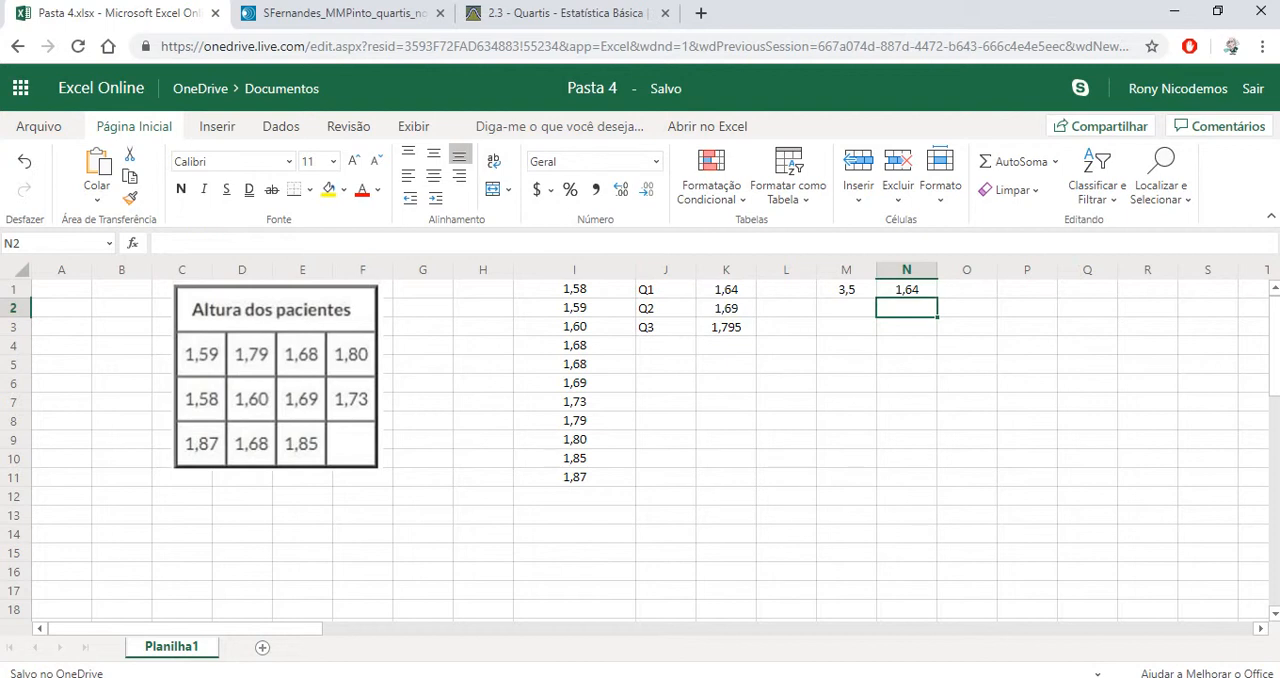
pyautogui.click(846, 308)
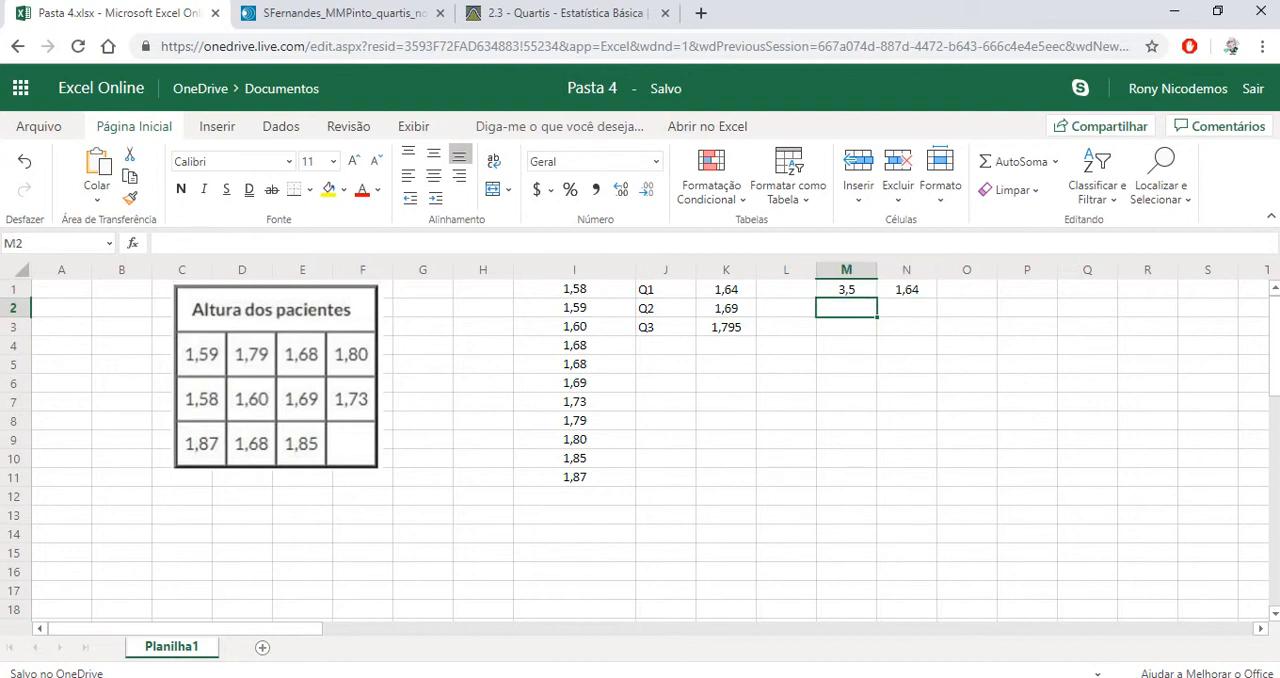
pyautogui.press('Left')
pyautogui.press('Up')
pyautogui.press('Right')
pyautogui.press('Down')
pyautogui.write('=')
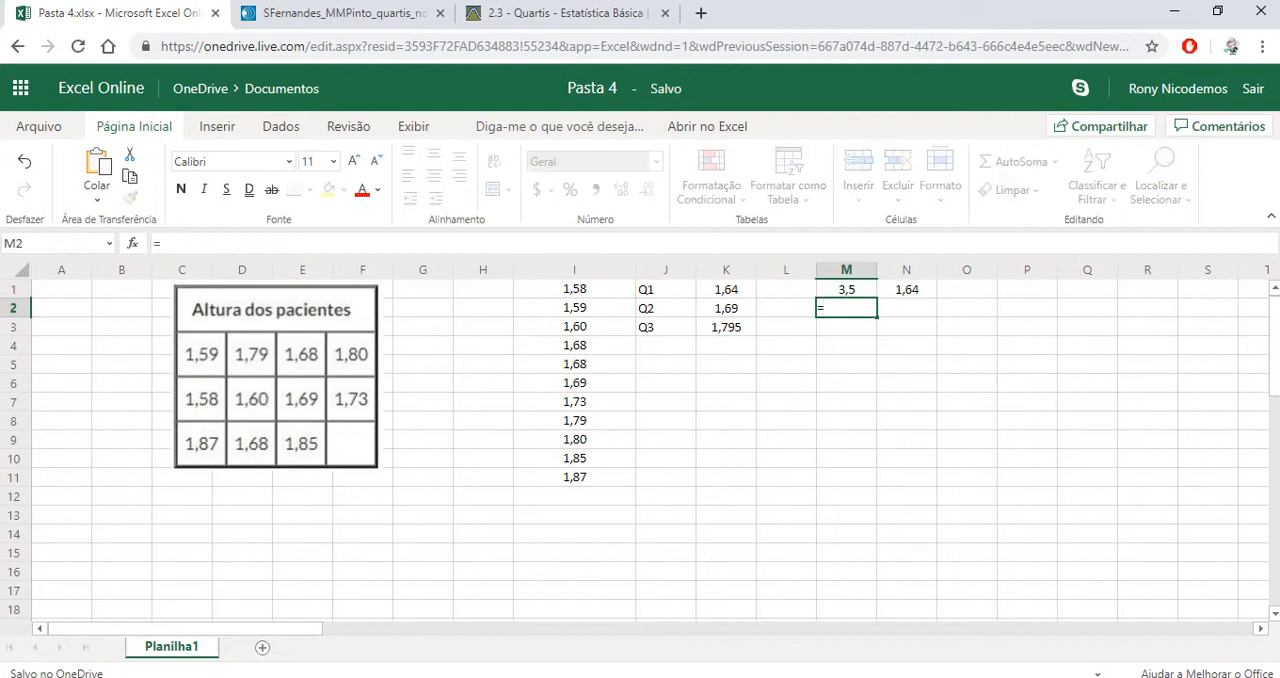
pyautogui.write('(11+1)')
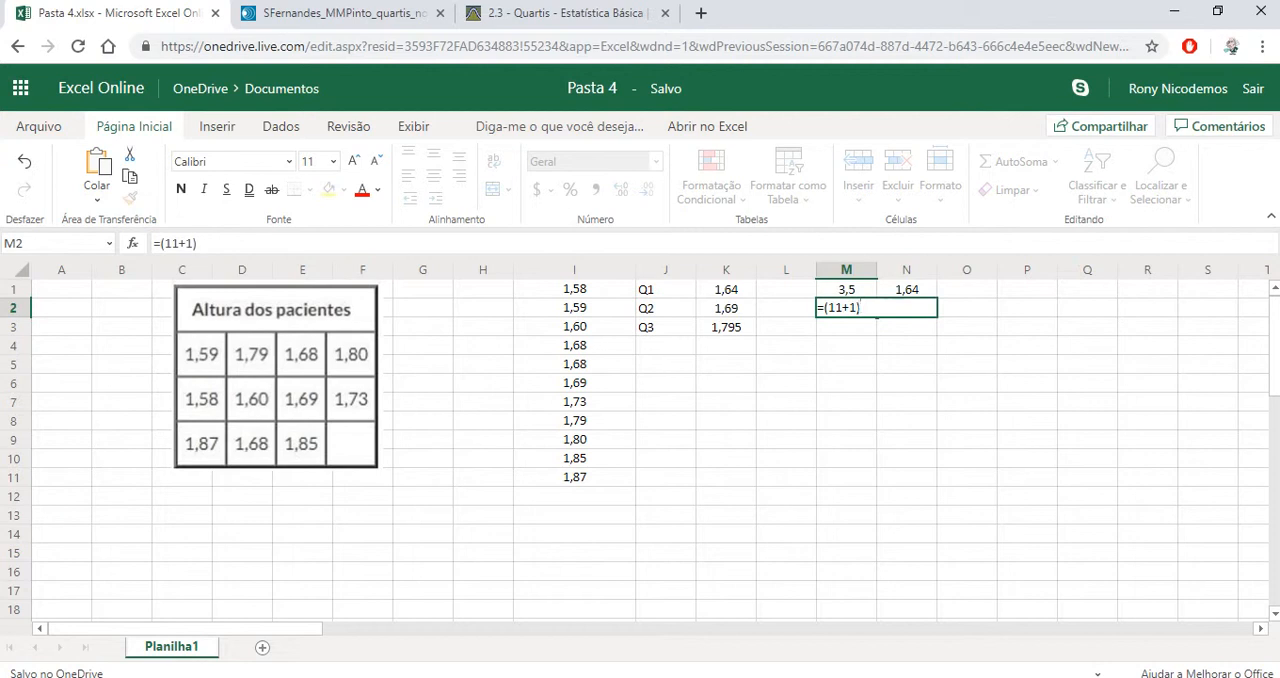
pyautogui.write('/2')
pyautogui.press('Return')
pyautogui.click(846, 308)
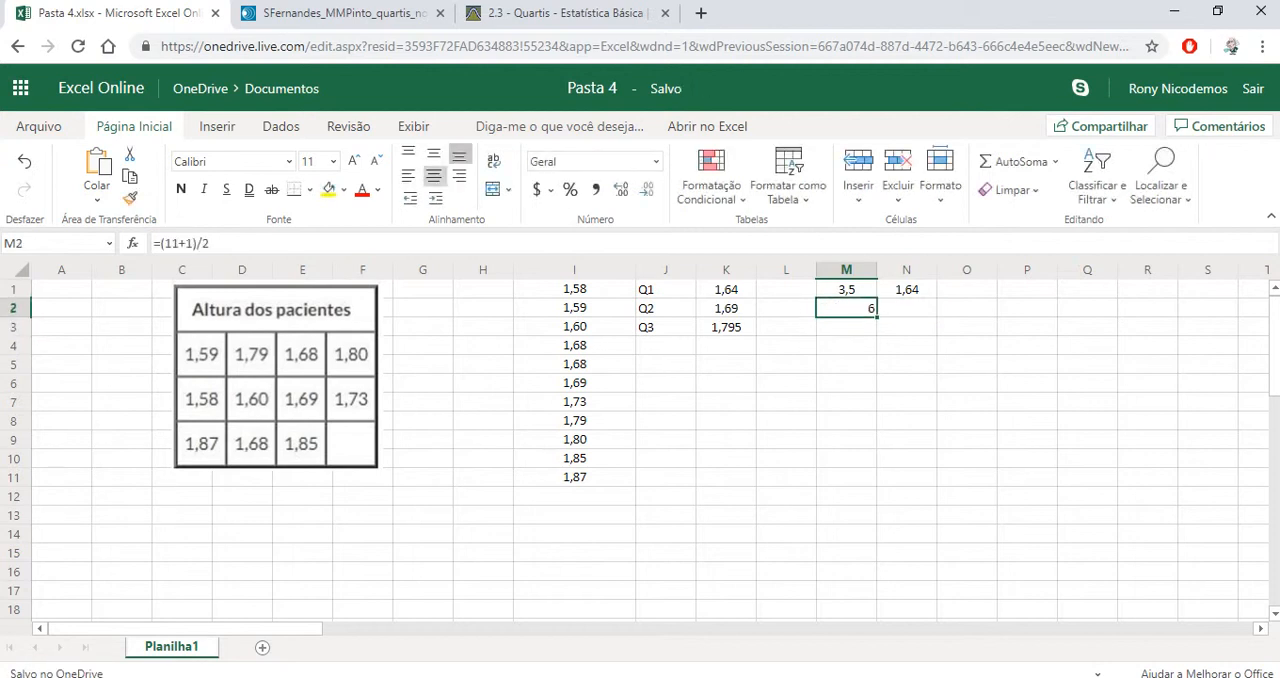
pyautogui.click(433, 174)
# Find the sixth sorted height in column I, enter it as 1,69 in cell N2 and center the cell horizontally
pyautogui.click(574, 289)
pyautogui.press('Down')
pyautogui.press('Down')
pyautogui.press('Down')
pyautogui.press('Down')
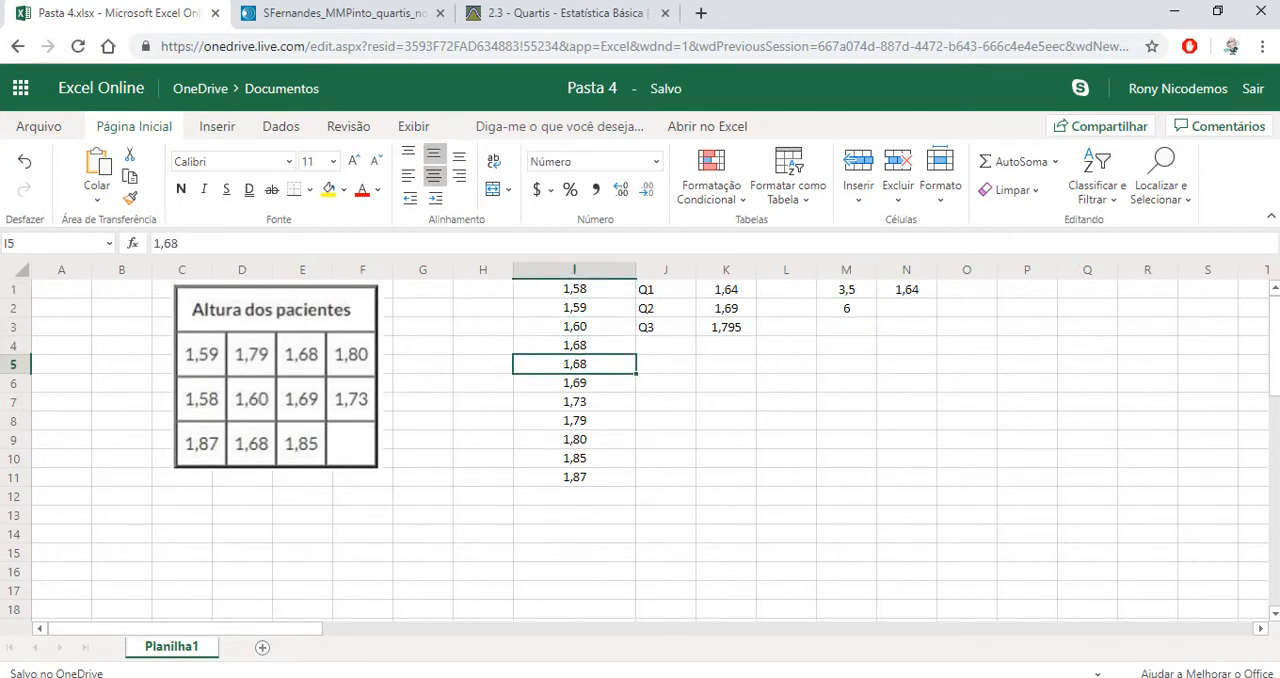
pyautogui.press('Down')
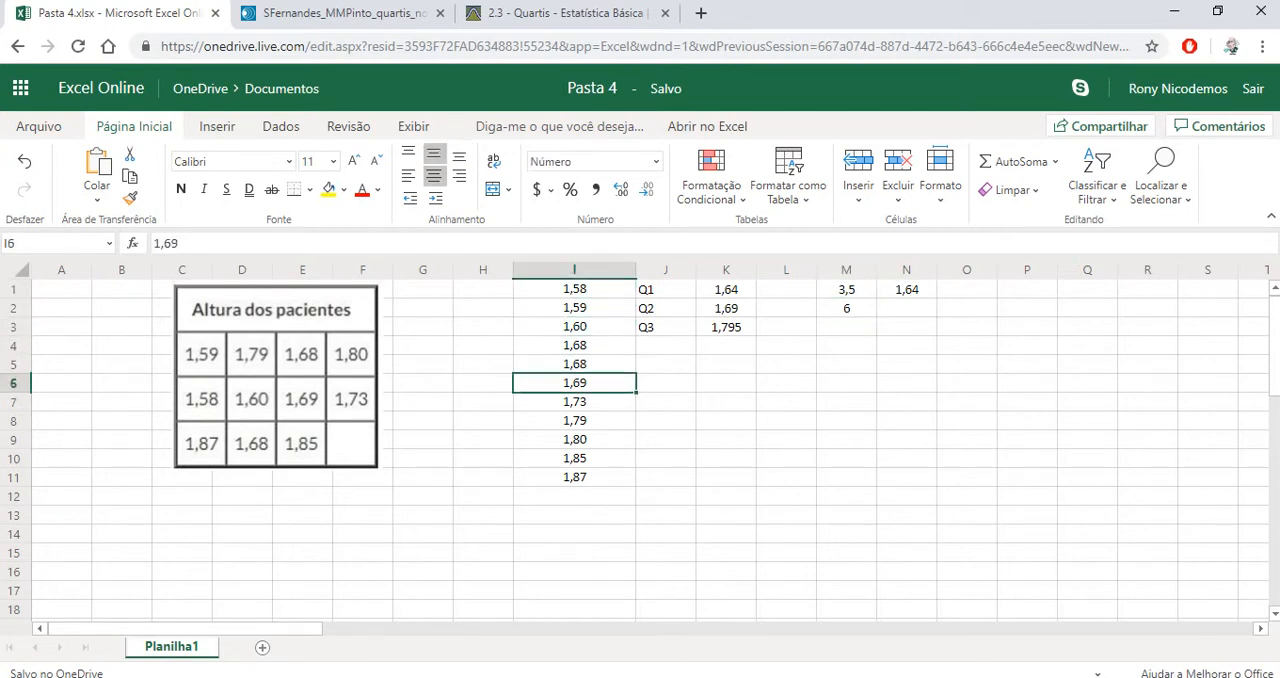
pyautogui.click(906, 308)
pyautogui.write('1')
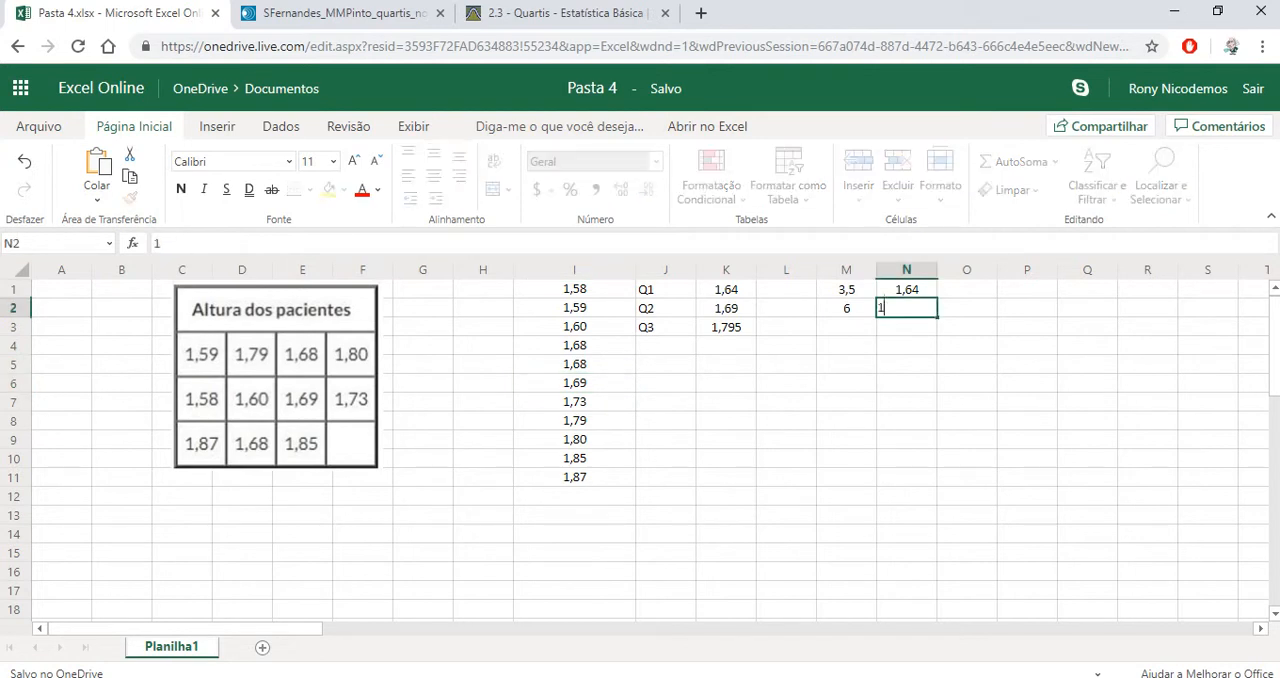
pyautogui.write(',69')
pyautogui.press('Return')
pyautogui.press('Up')
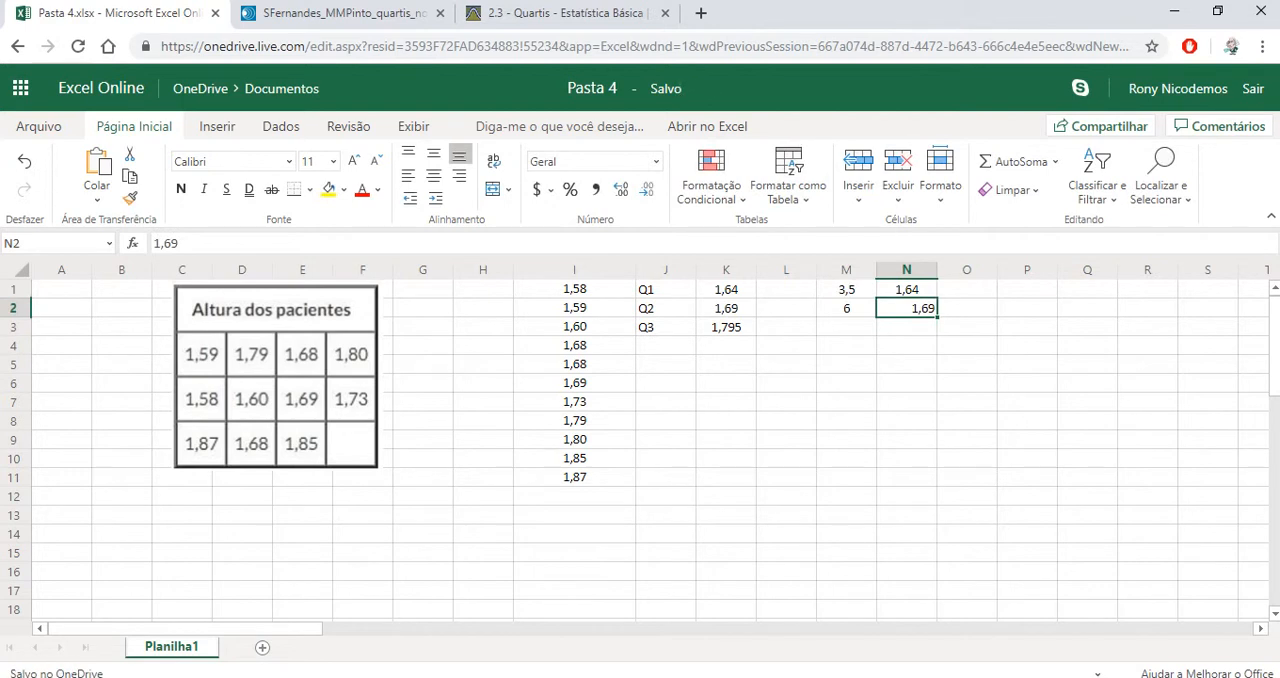
pyautogui.click(433, 175)
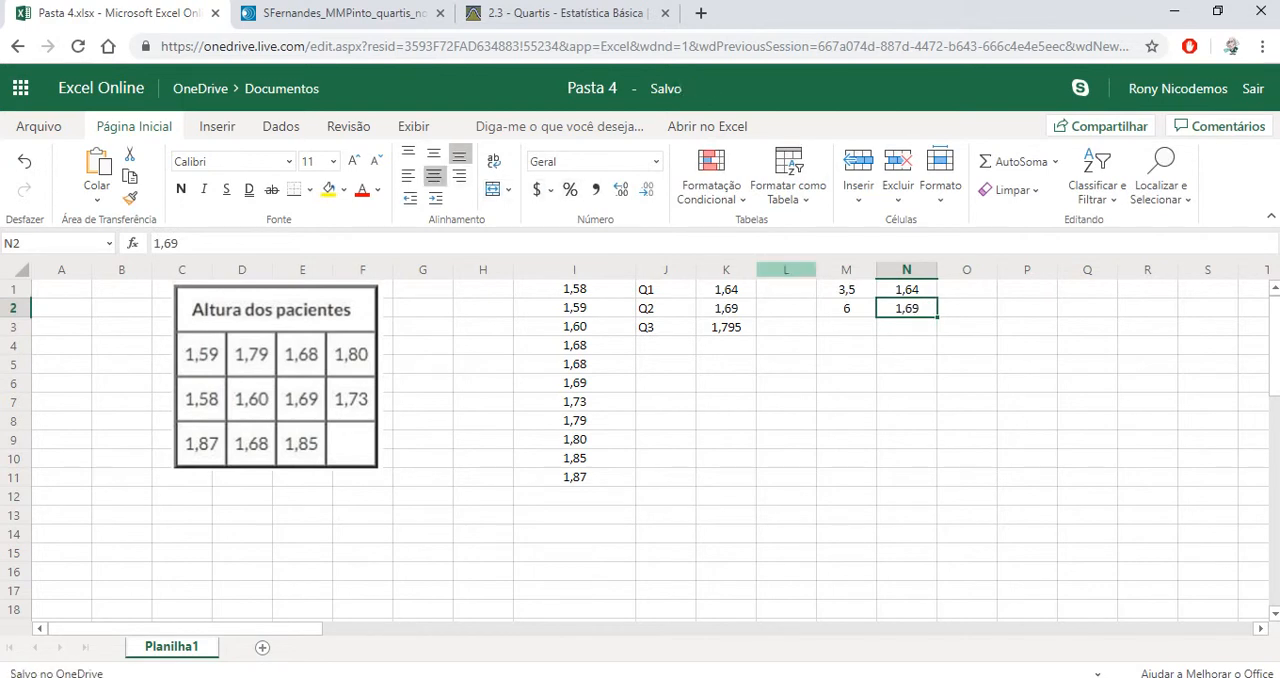
# Calculate the third quartile's position in cell M3 with the formula =(3*11+1)/4 and center the cell horizontally
pyautogui.click(846, 346)
pyautogui.click(846, 327)
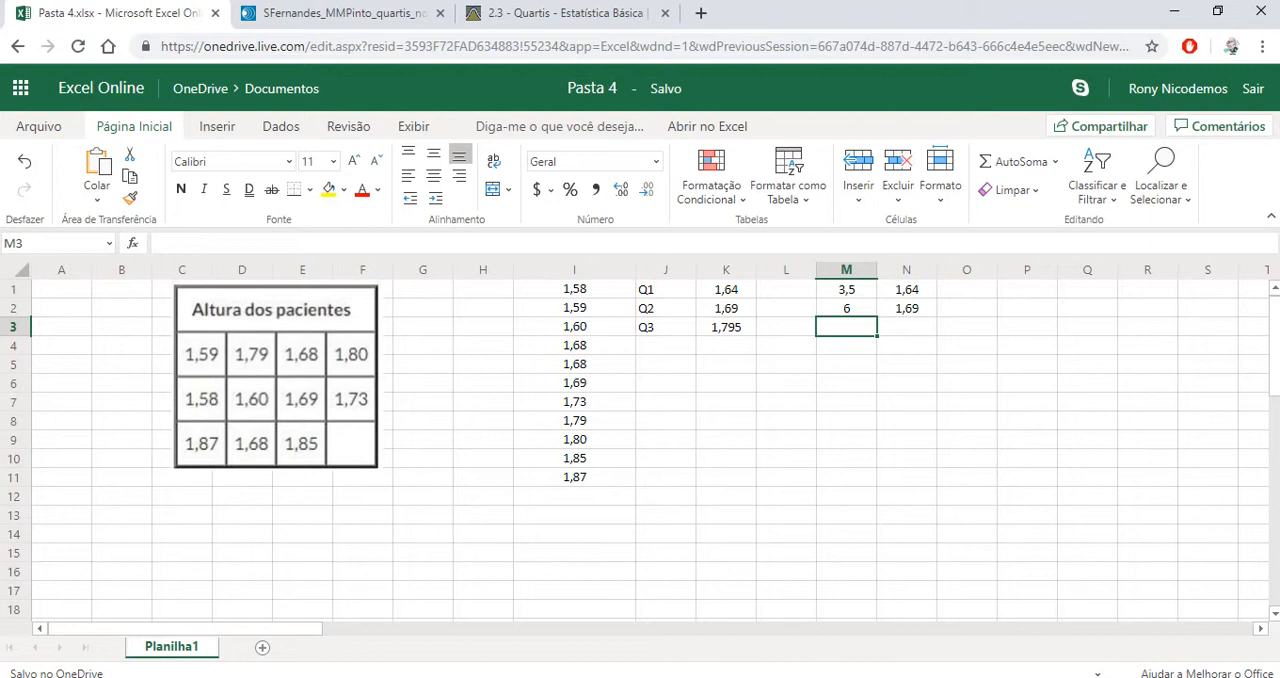
pyautogui.write('=(')
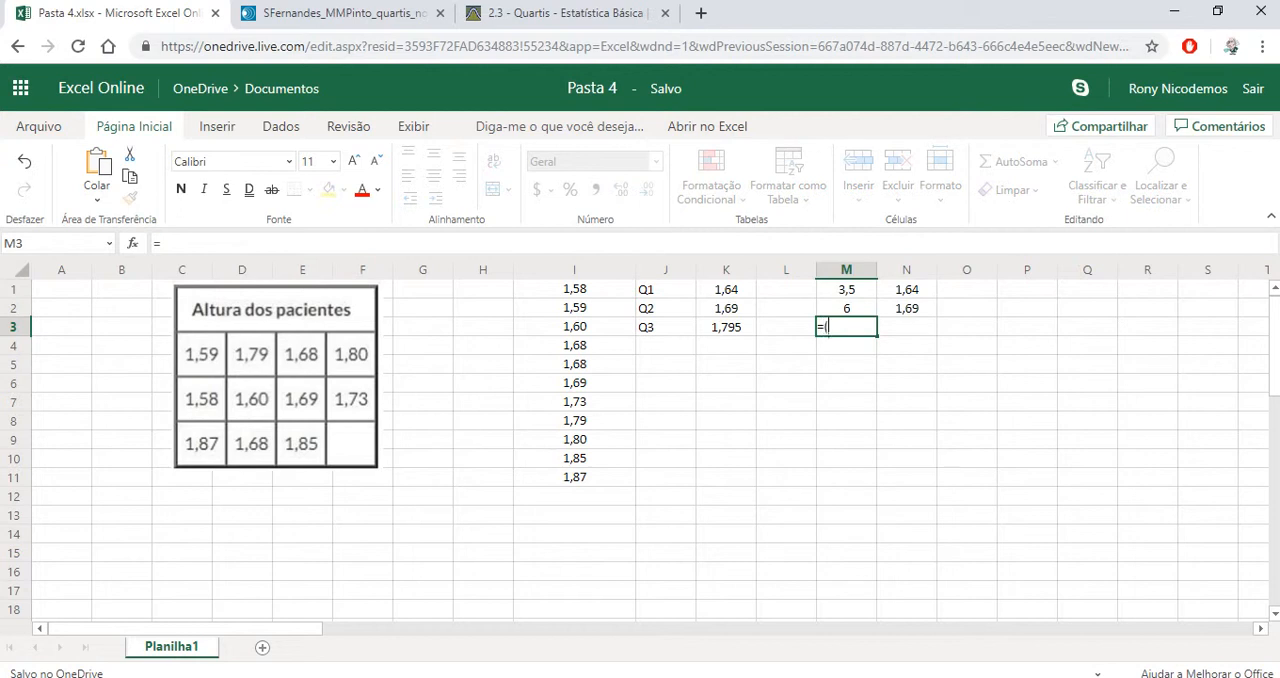
pyautogui.write('3*11+')
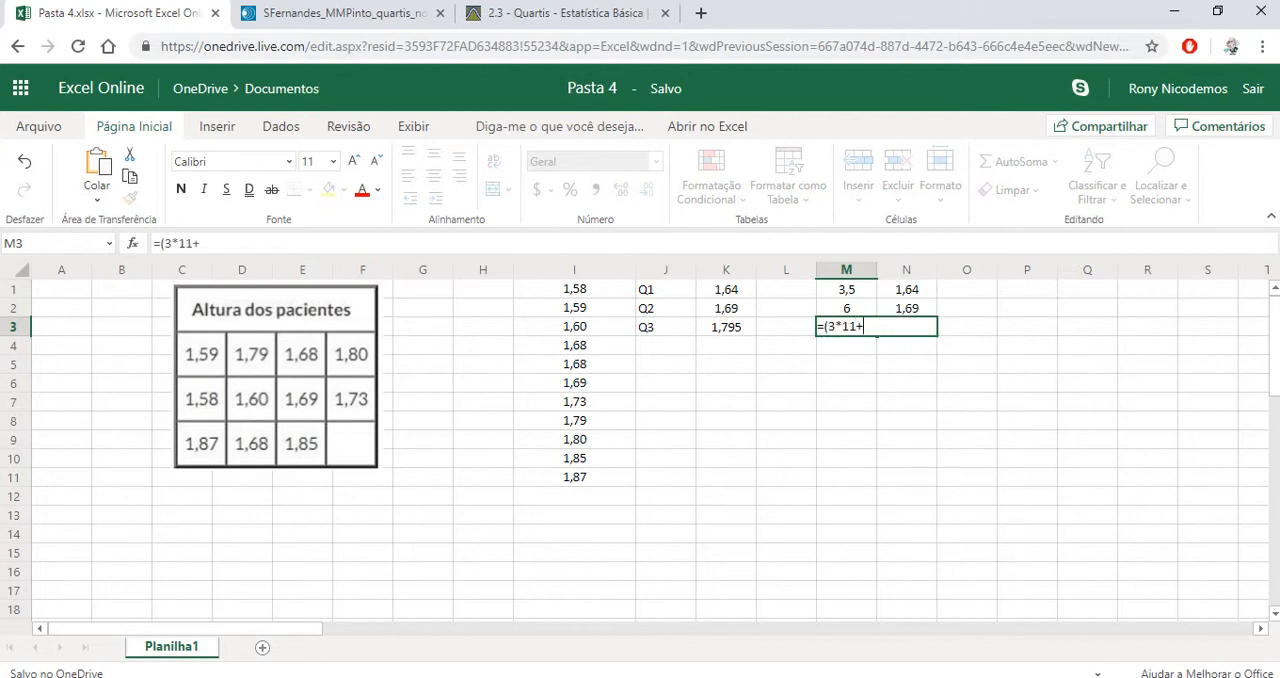
pyautogui.write('1)/4')
pyautogui.press('Return')
pyautogui.press('Up')
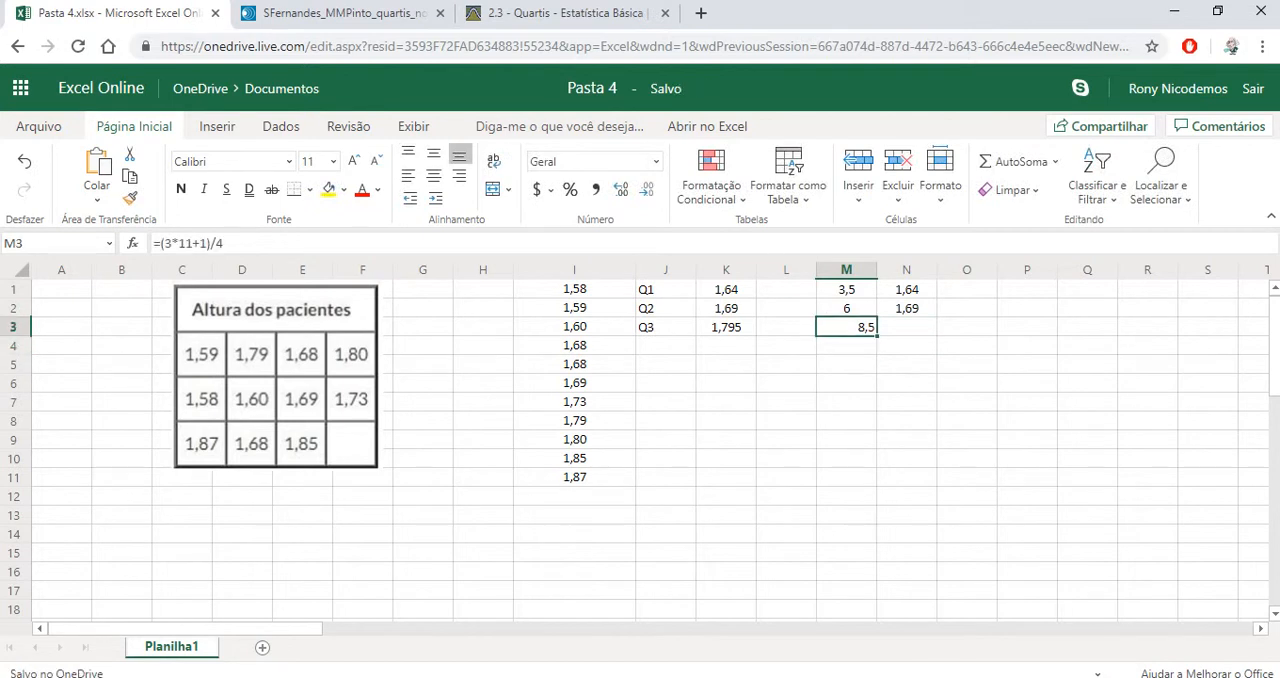
pyautogui.click(434, 176)
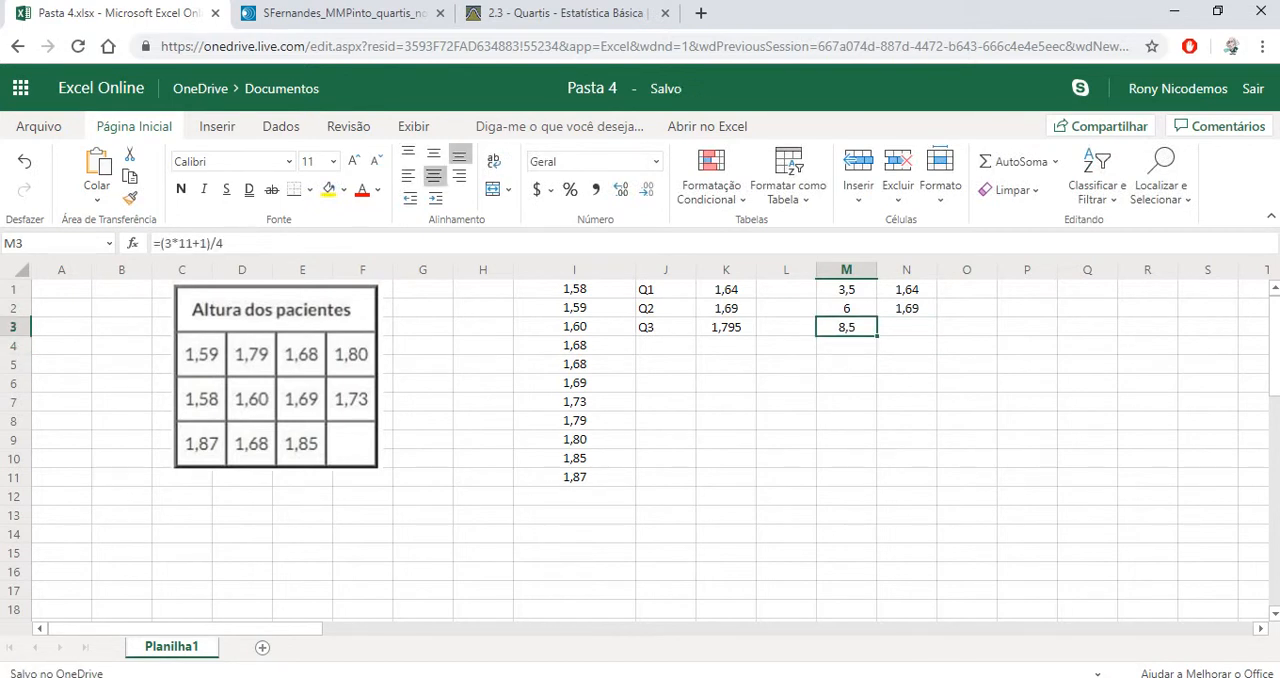
# Calculate the third quartile manually in cell N3 with the formula =I8*0,5+I9*0,5
pyautogui.click(907, 327)
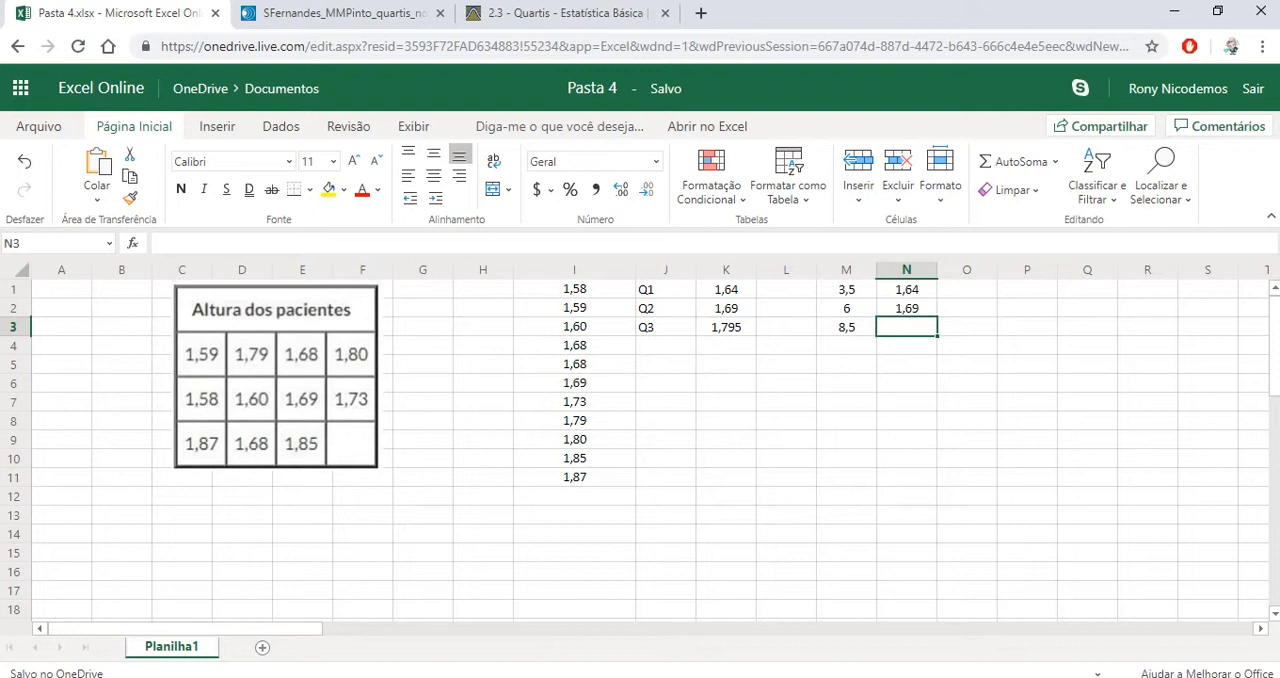
pyautogui.write('=')
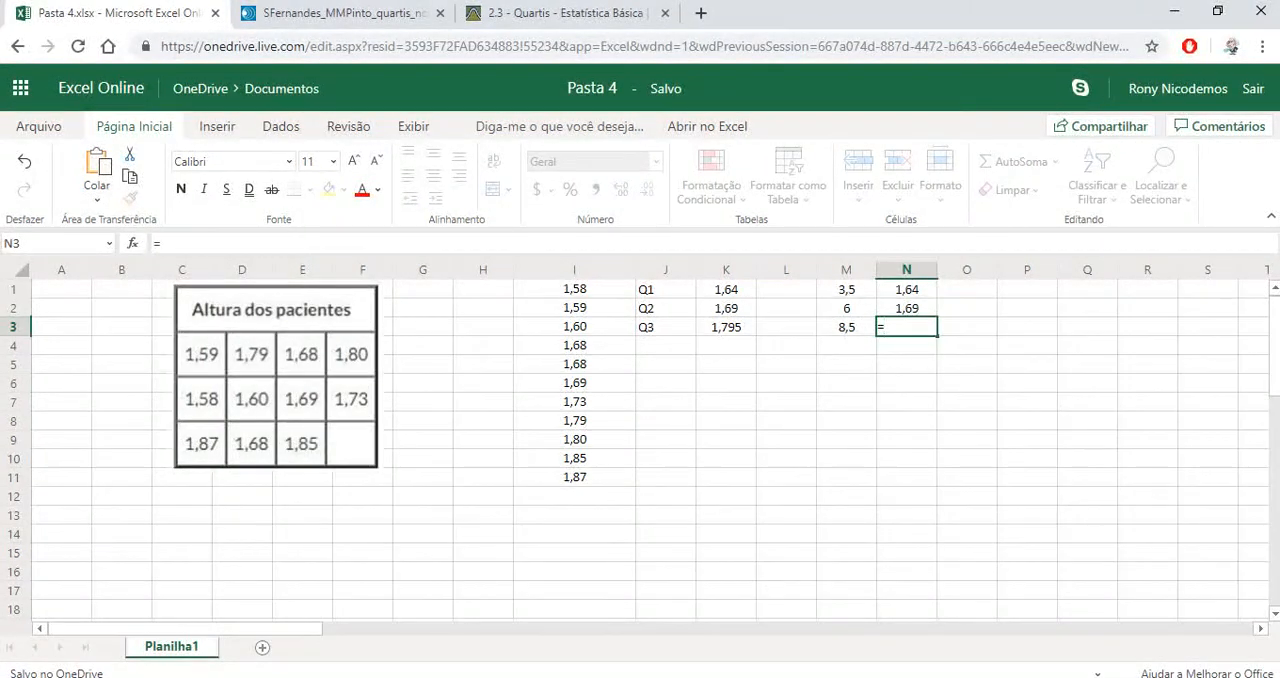
pyautogui.click(574, 420)
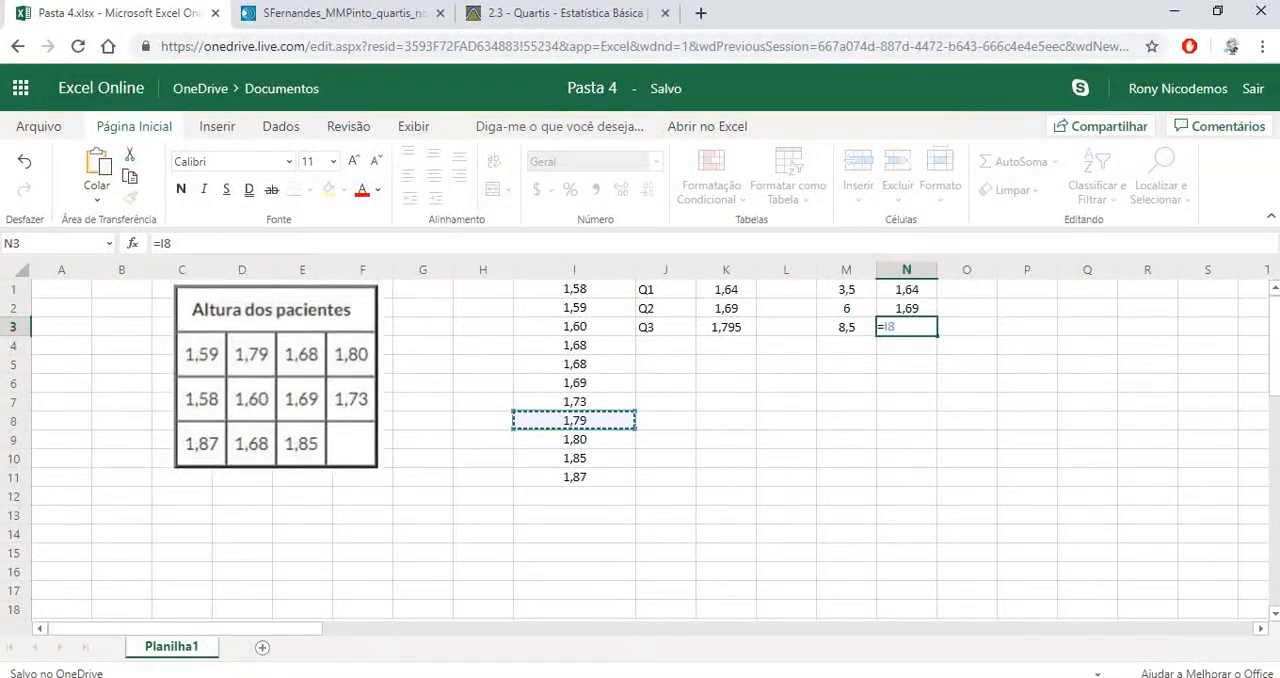
pyautogui.write('*0,5+')
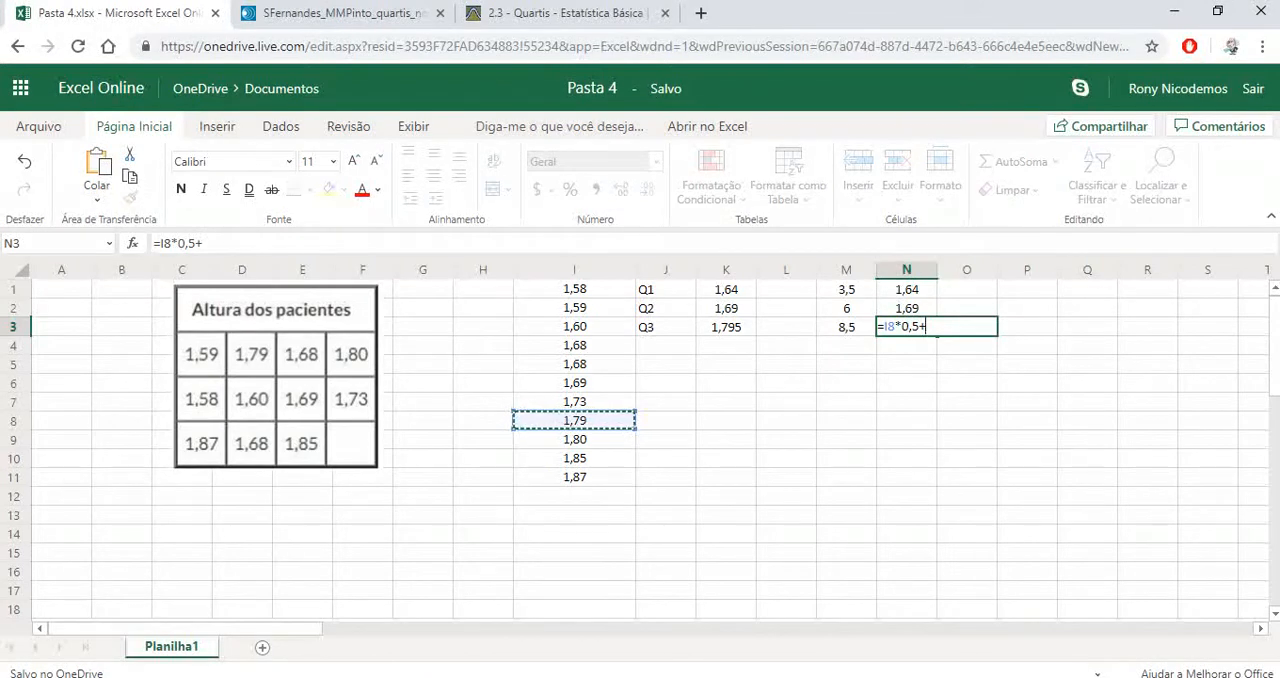
pyautogui.click(574, 439)
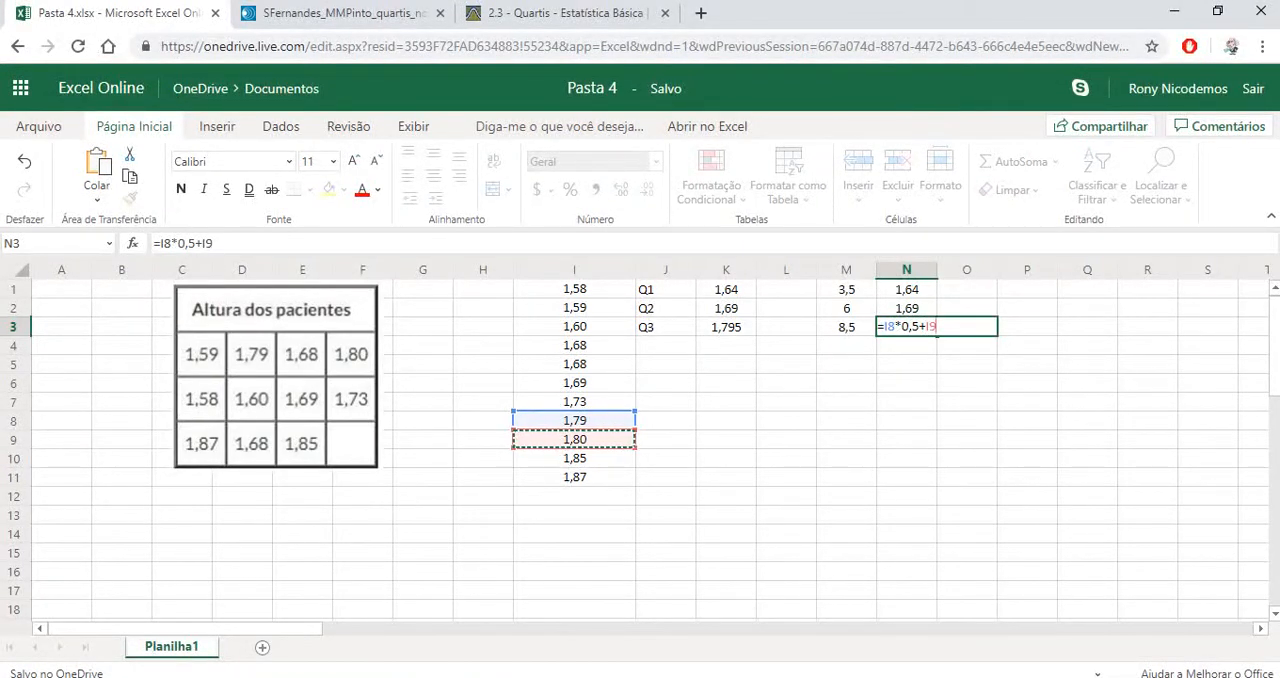
pyautogui.write('*0,5')
pyautogui.press('Return')
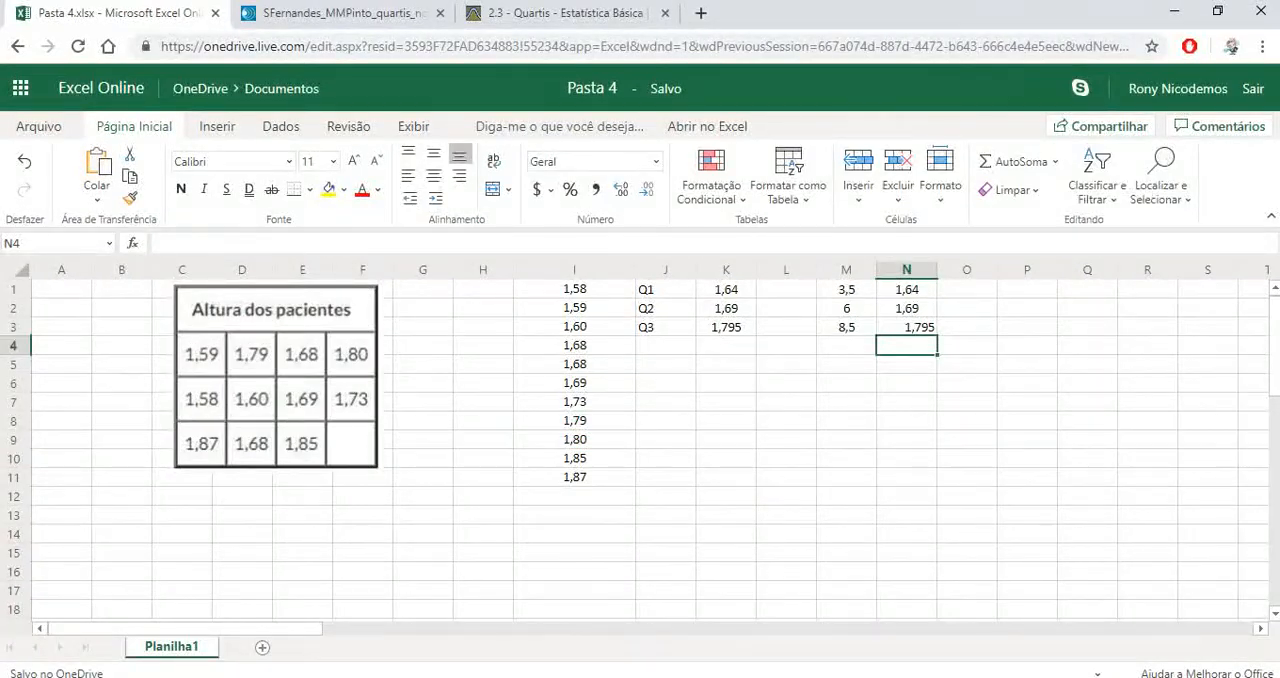
pyautogui.click(906, 327)
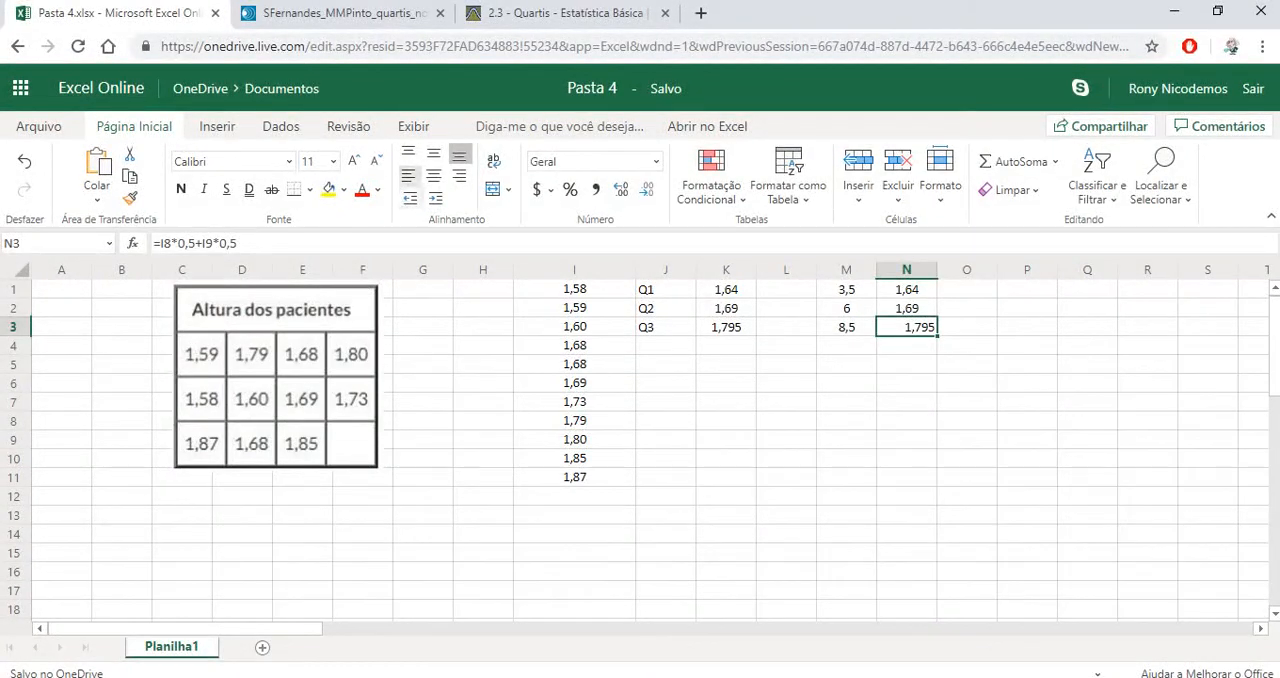
# Center the manually calculated third quartile in cell N3 horizontally
pyautogui.click(434, 176)
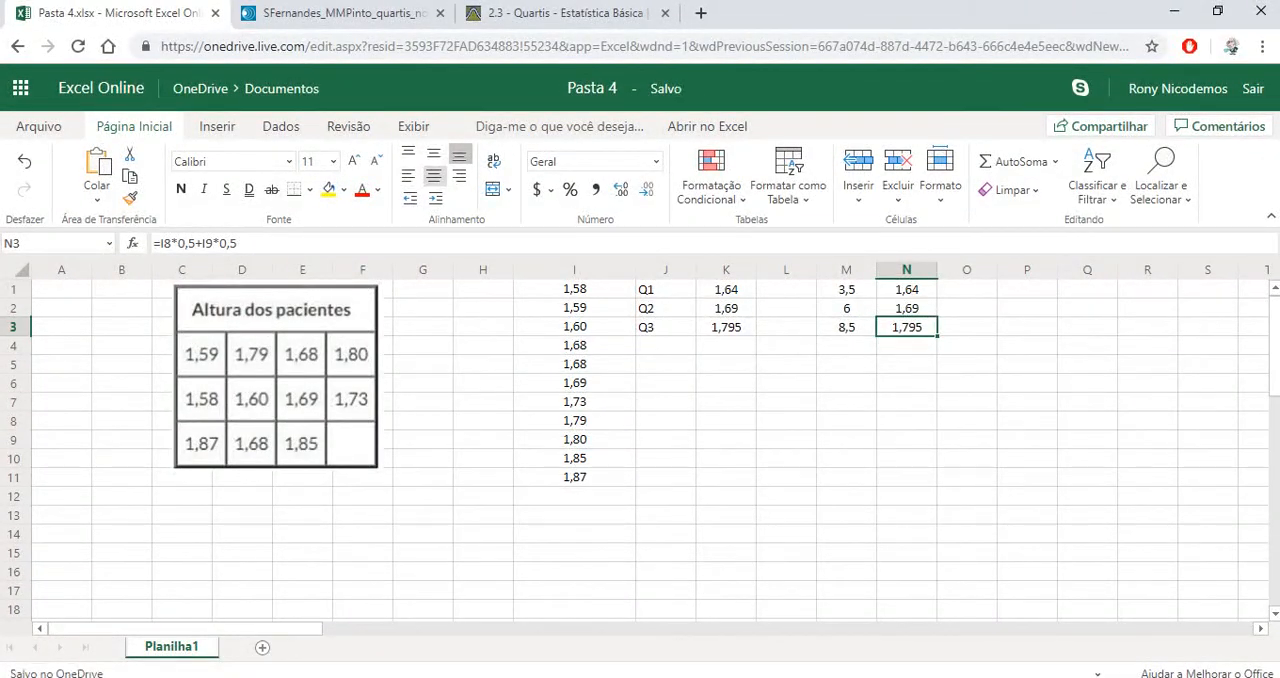
# Enter a second set of quartile labels, Q1, Q2 and Q3, in cells J6 to J8
pyautogui.press('Down')
pyautogui.press('Down')
pyautogui.press('Down')
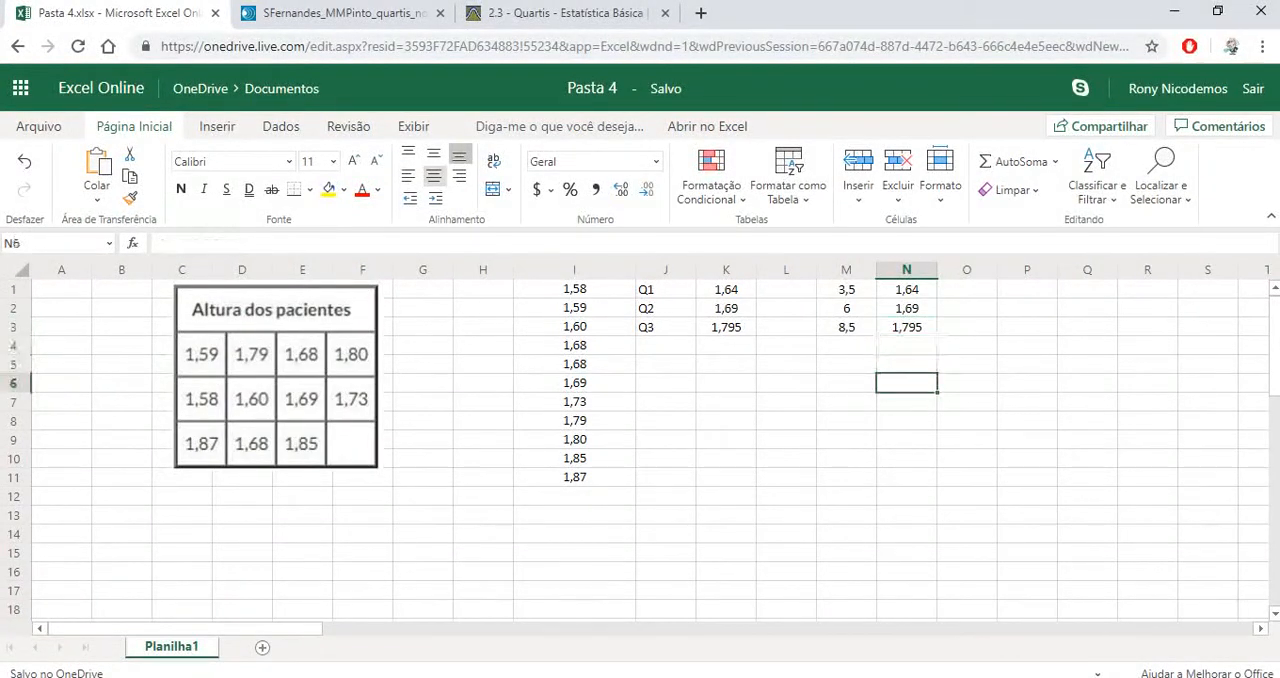
pyautogui.press('Left')
pyautogui.press('Left')
pyautogui.press('Left')
pyautogui.press('Left')
pyautogui.press('Left')
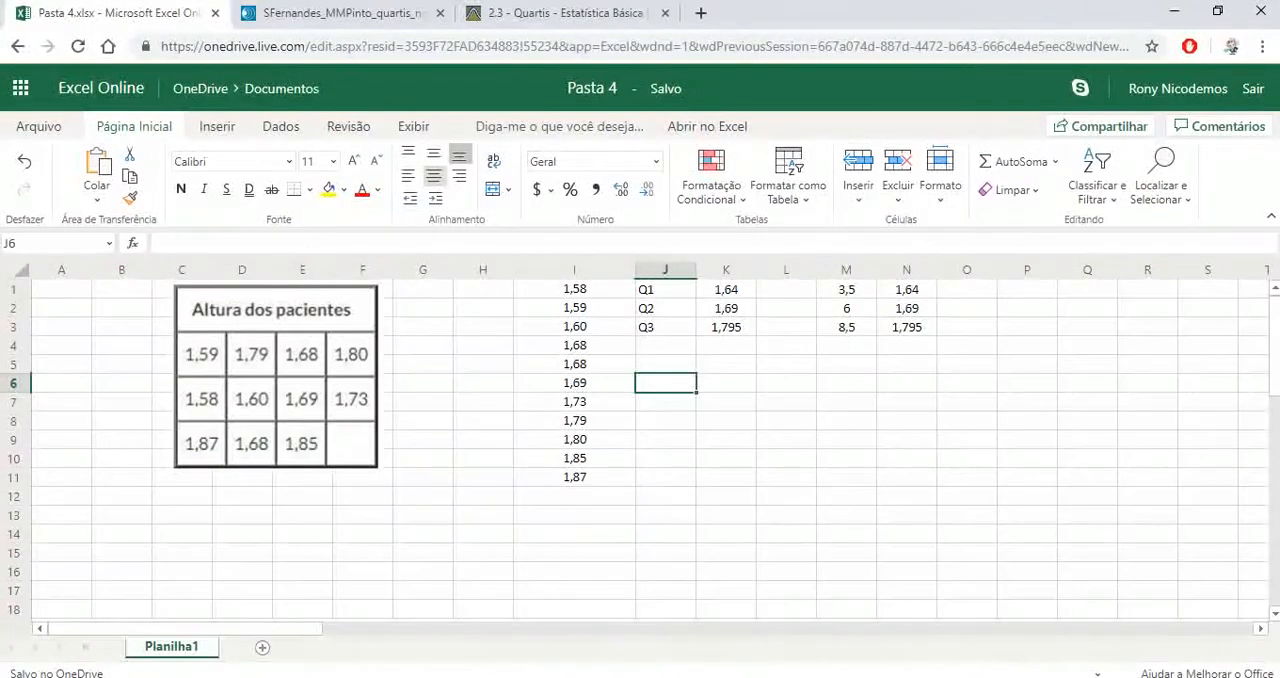
pyautogui.write('Q')
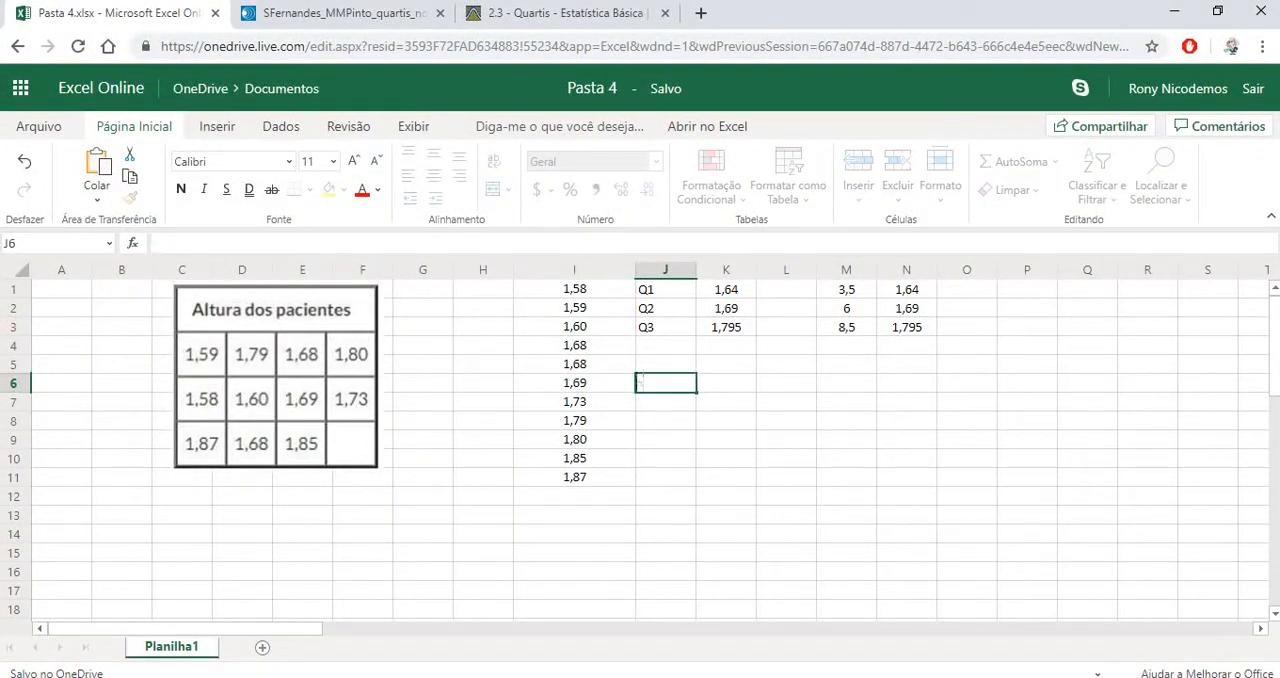
pyautogui.write('1')
pyautogui.press('Tab')
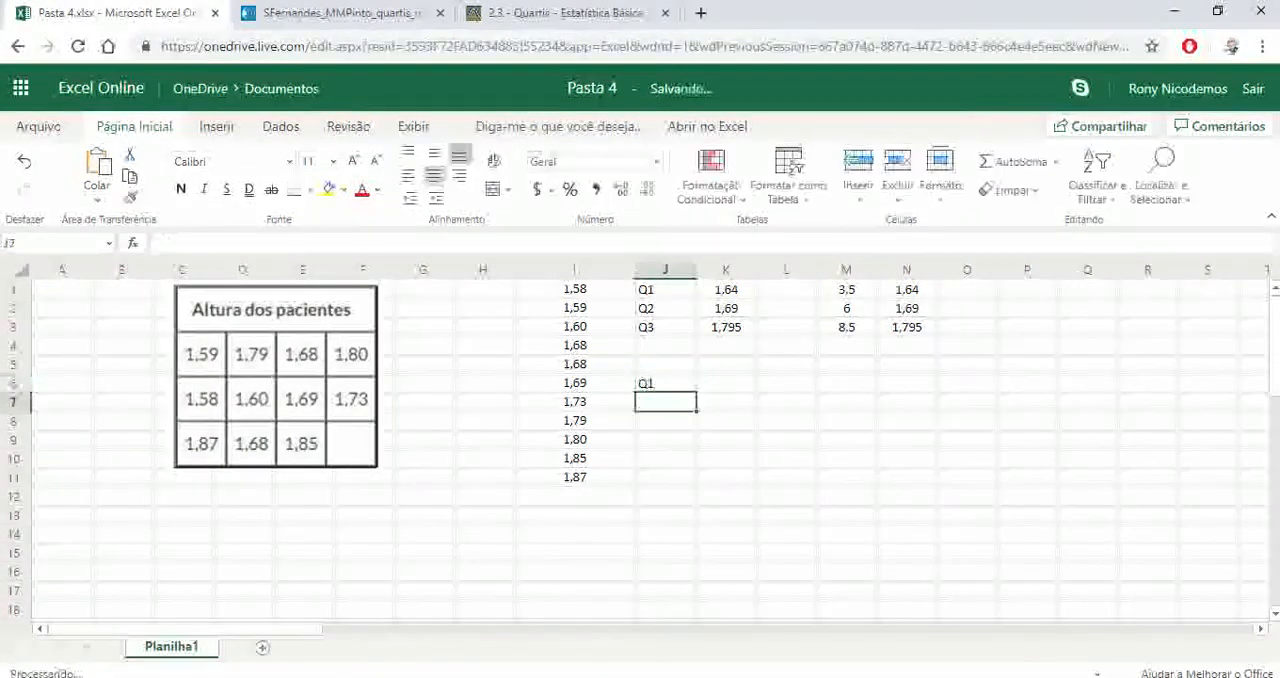
pyautogui.press('Return')
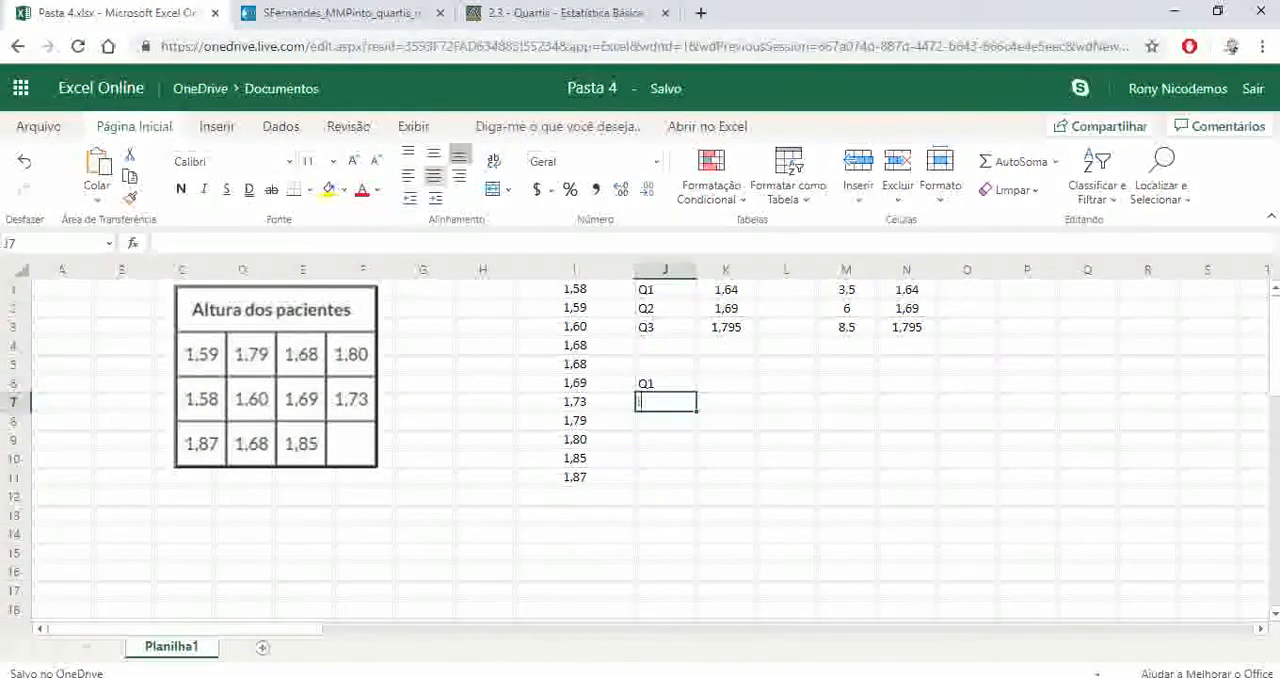
pyautogui.write('Q2')
pyautogui.press('Return')
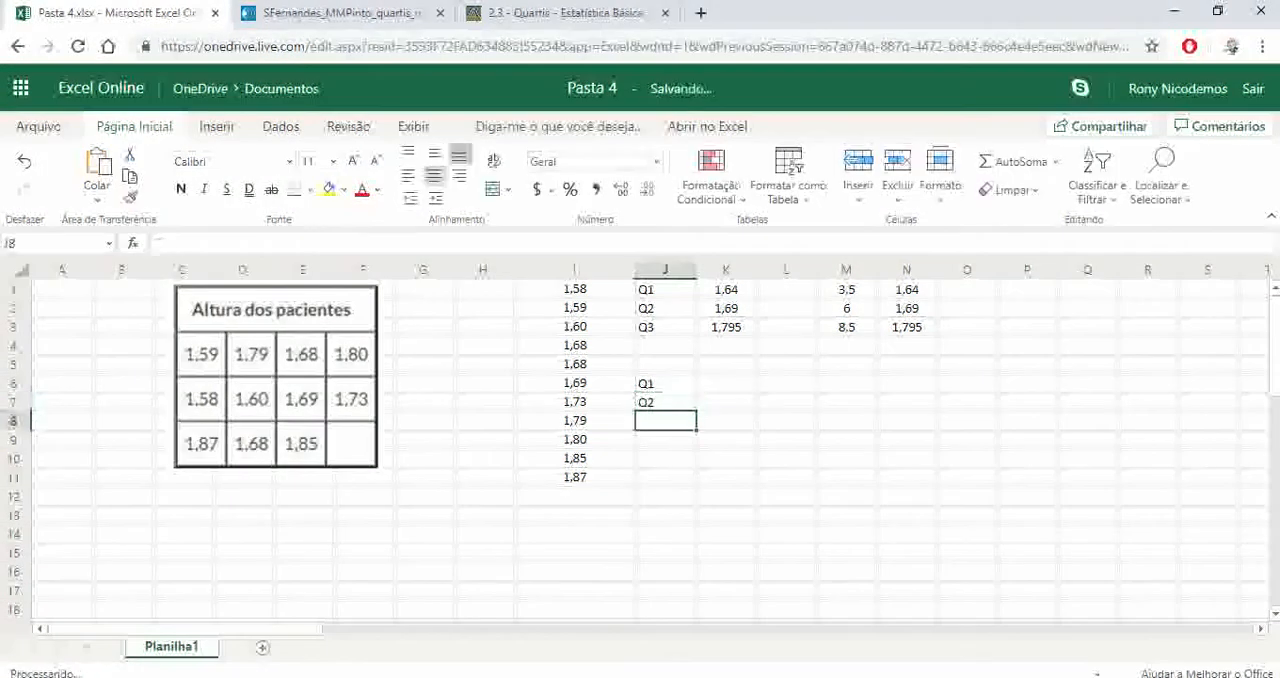
pyautogui.write('Q3')
pyautogui.press('Return')
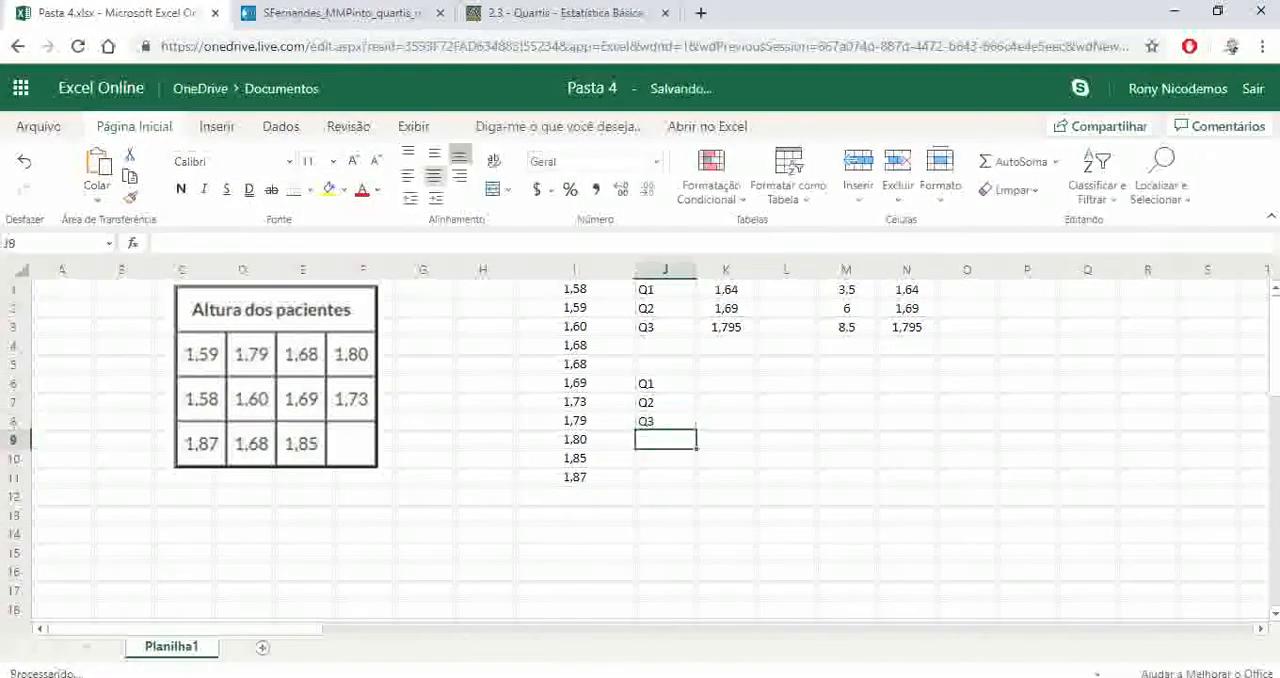
# Calculate the exclusive first quartile in cell K6 with the formula =QUARTIL.EXC(I1:I11;1) and copy the formula text for reuse
pyautogui.press('Right')
pyautogui.press('Up')
pyautogui.press('Up')
pyautogui.press('Up')
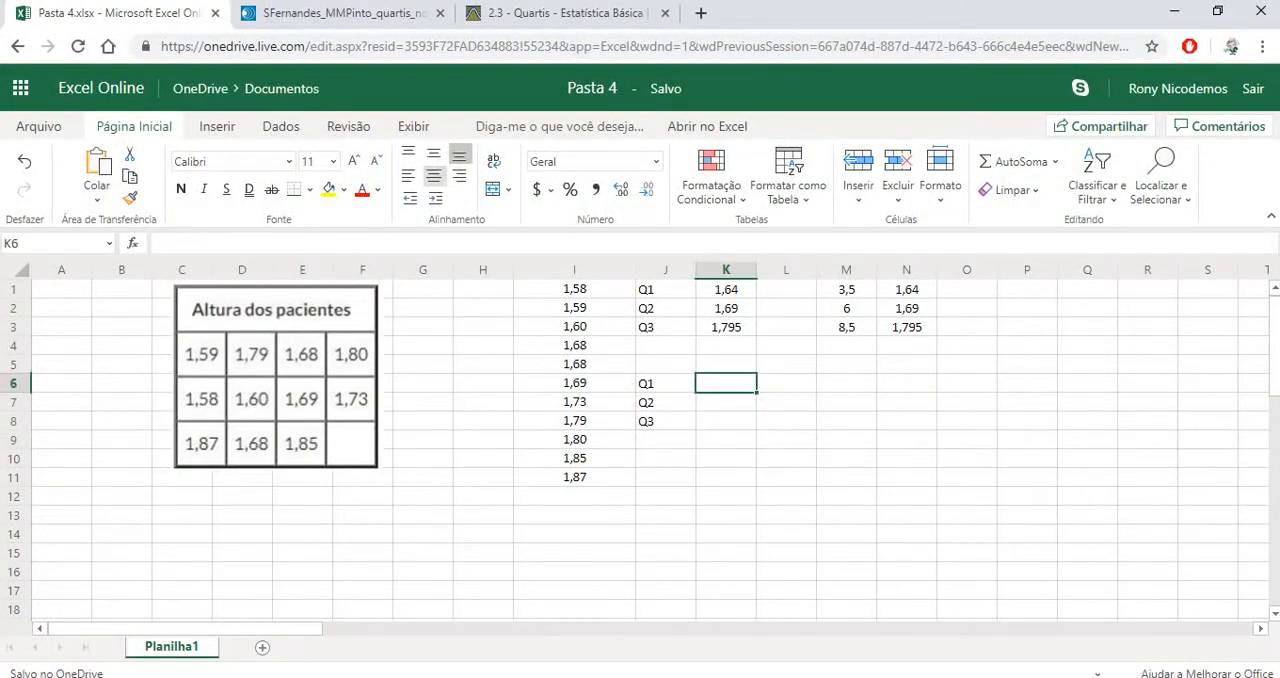
pyautogui.write('=quart.ex')
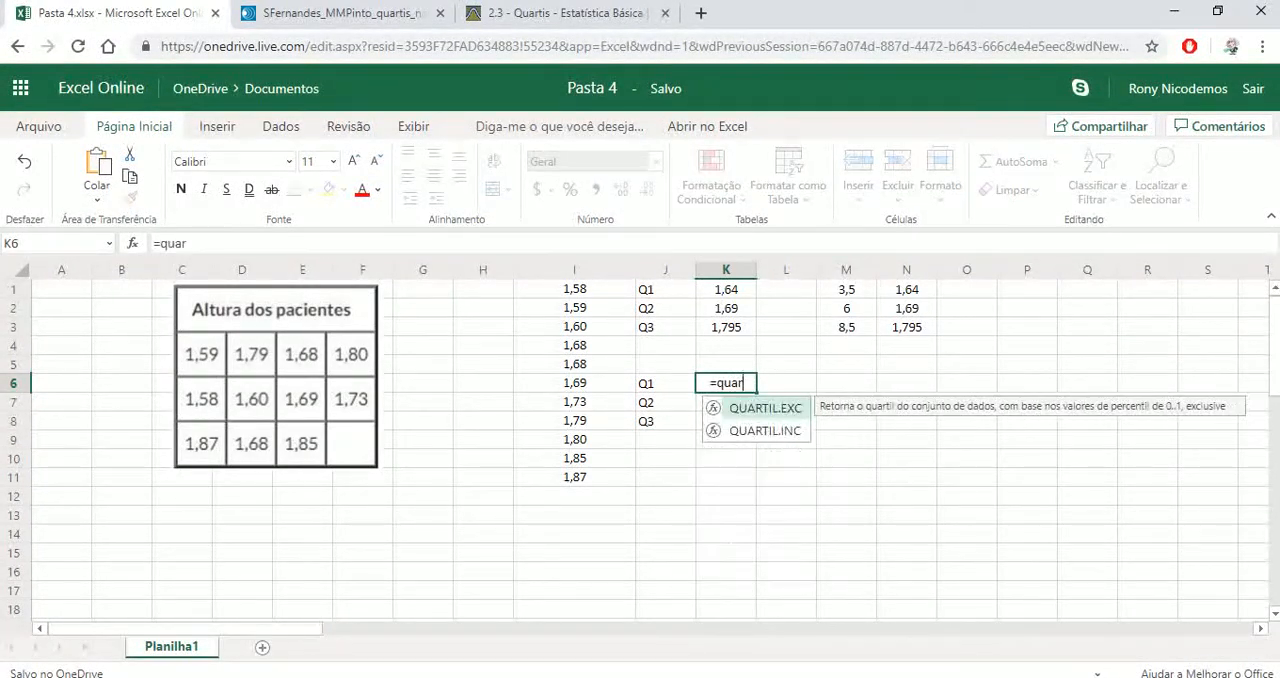
pyautogui.press('BackSpace')
pyautogui.press('BackSpace')
pyautogui.press('BackSpace')
pyautogui.press('BackSpace')
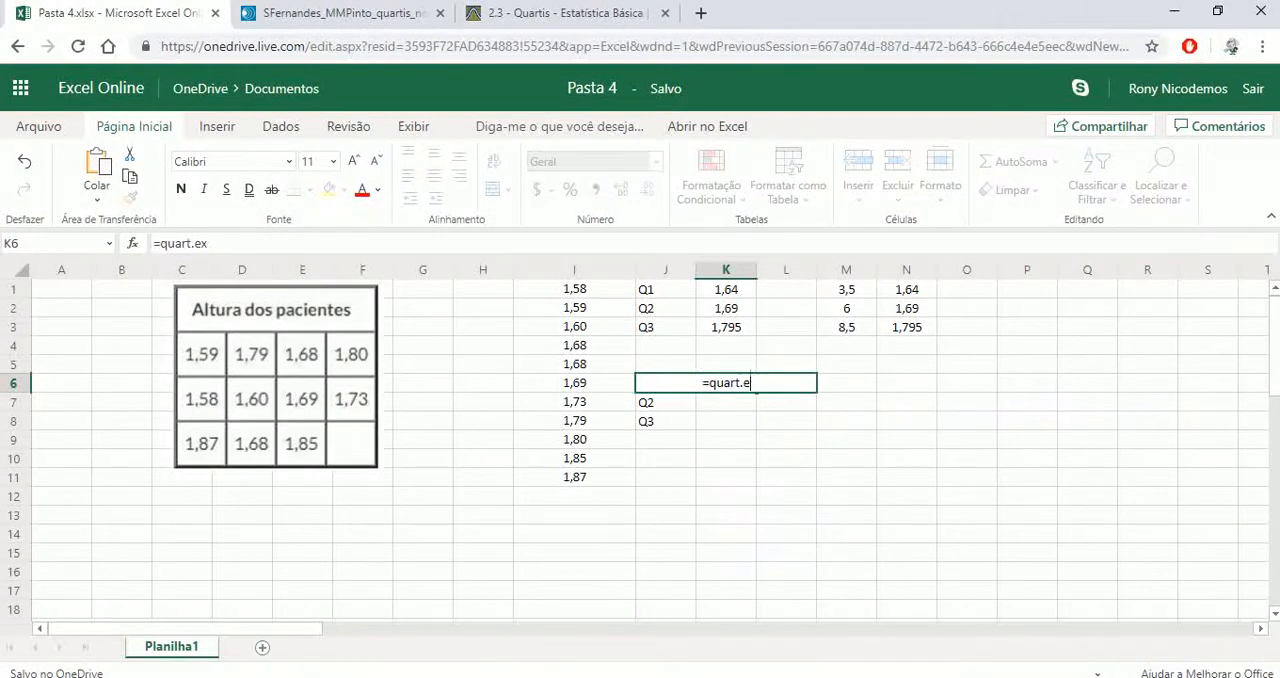
pyautogui.write('il.')
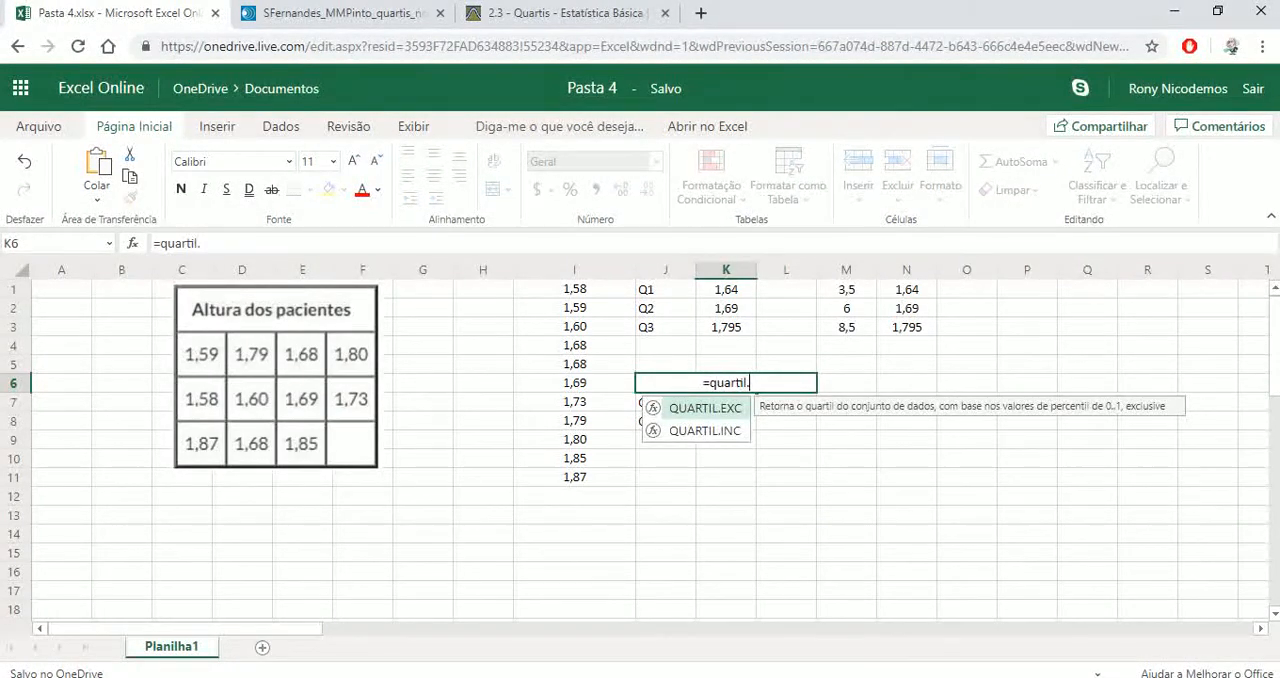
pyautogui.write('exc(')
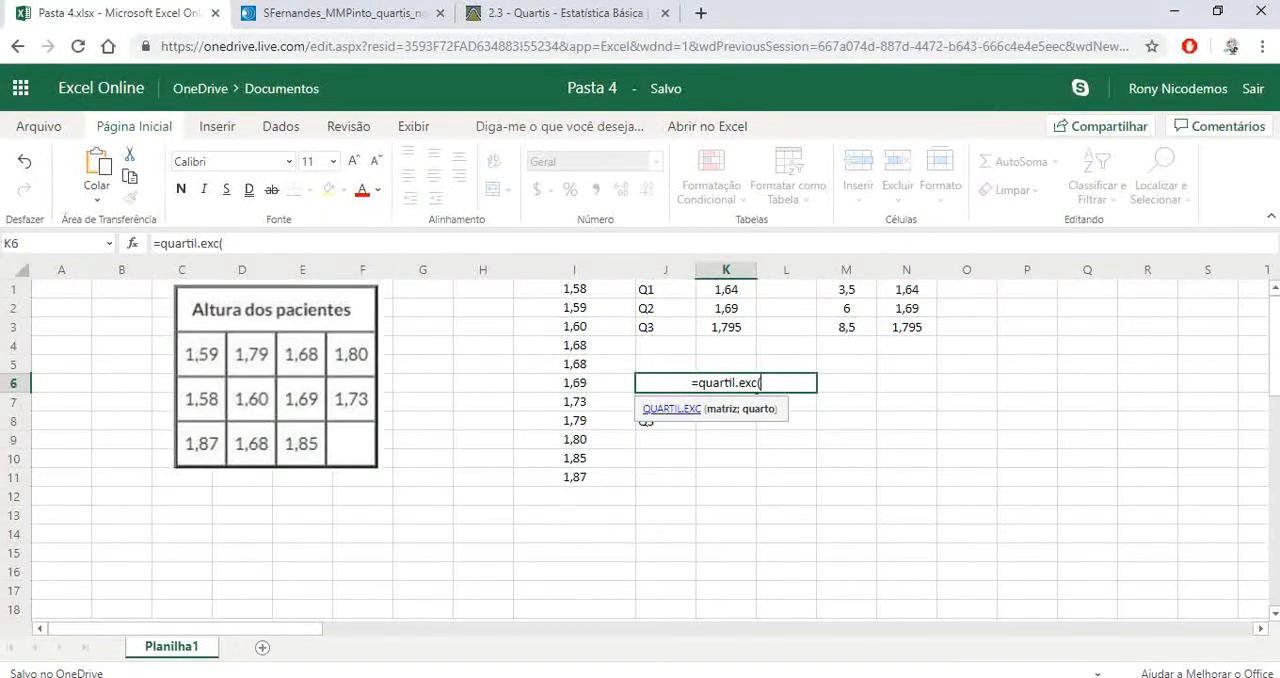
pyautogui.moveTo(574, 289); pyautogui.dragTo(574, 496)
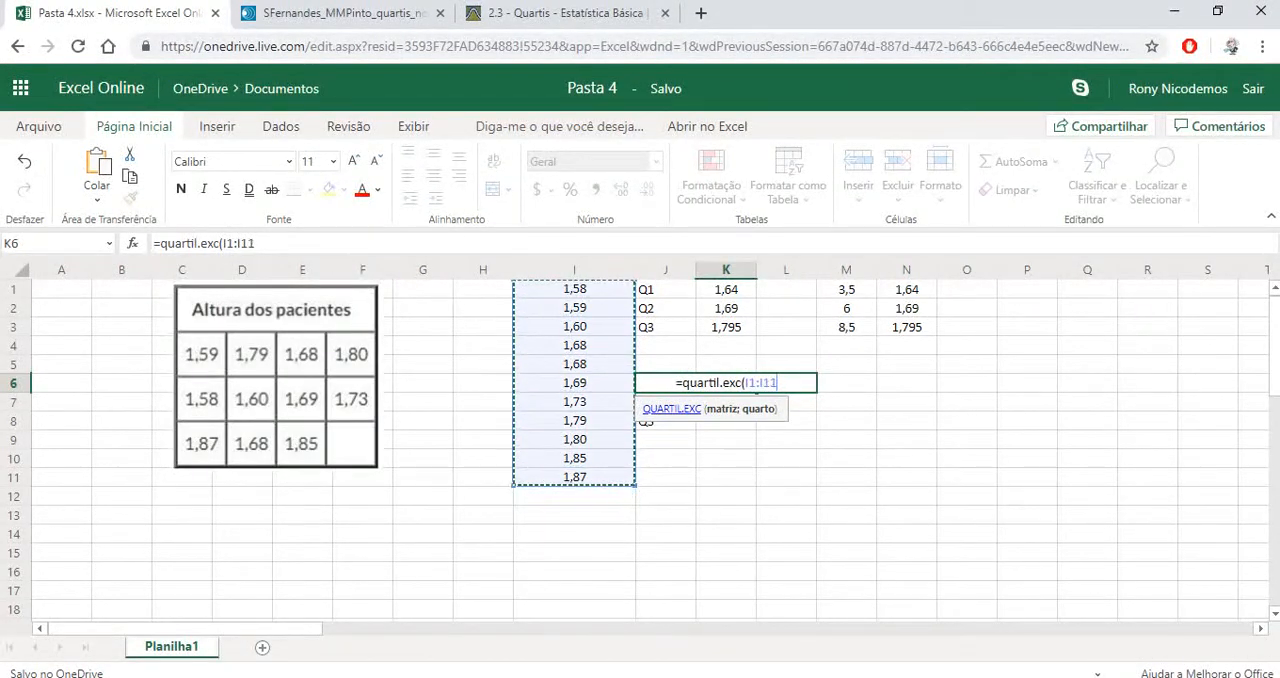
pyautogui.write(';1')
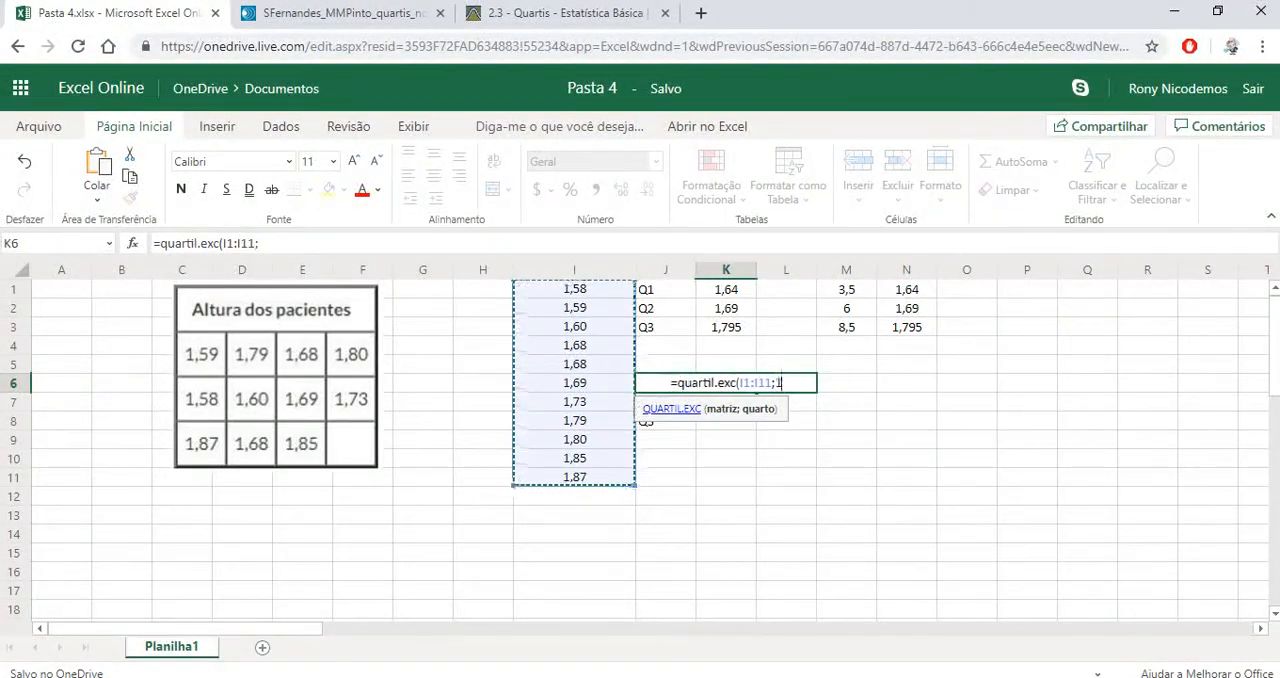
pyautogui.write(')')
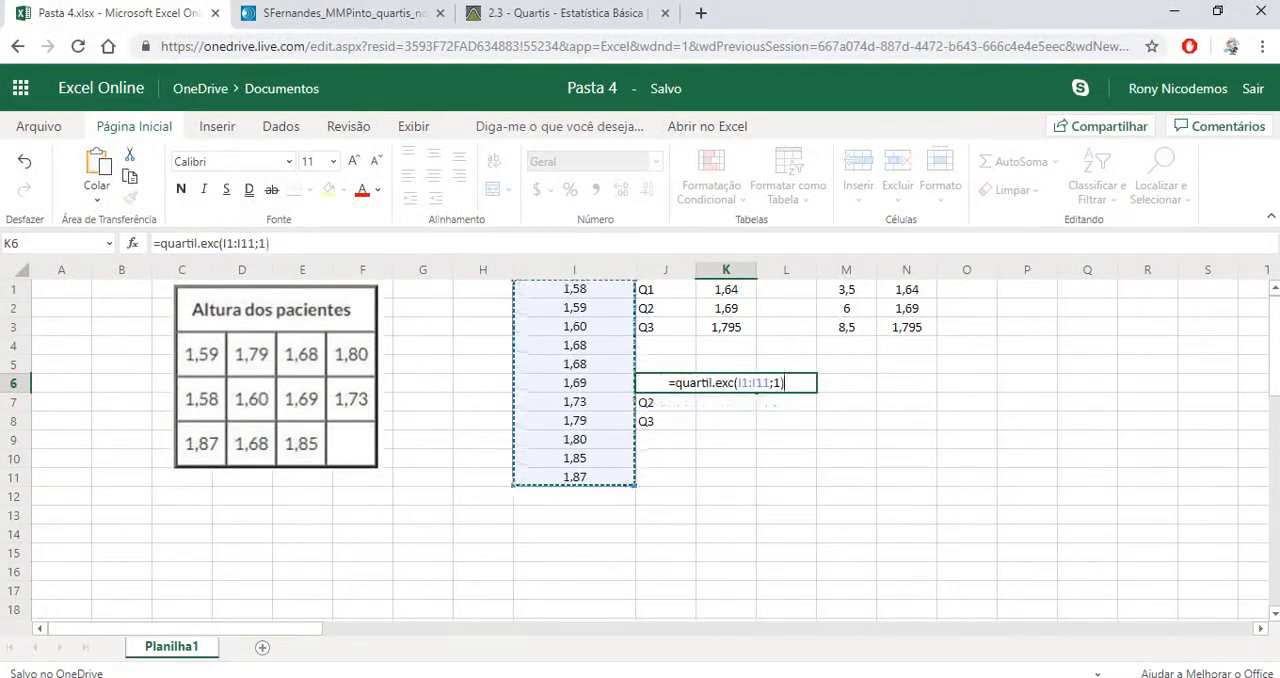
pyautogui.moveTo(270, 243); pyautogui.dragTo(152, 243)
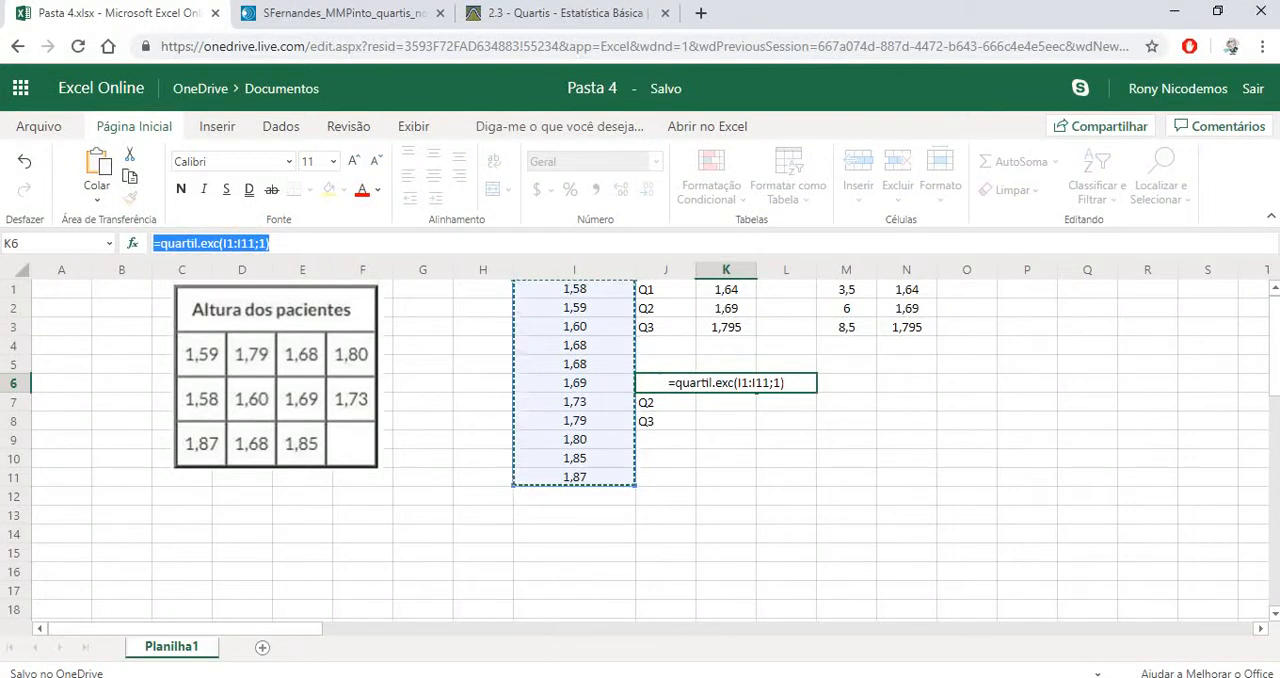
pyautogui.press('Return')
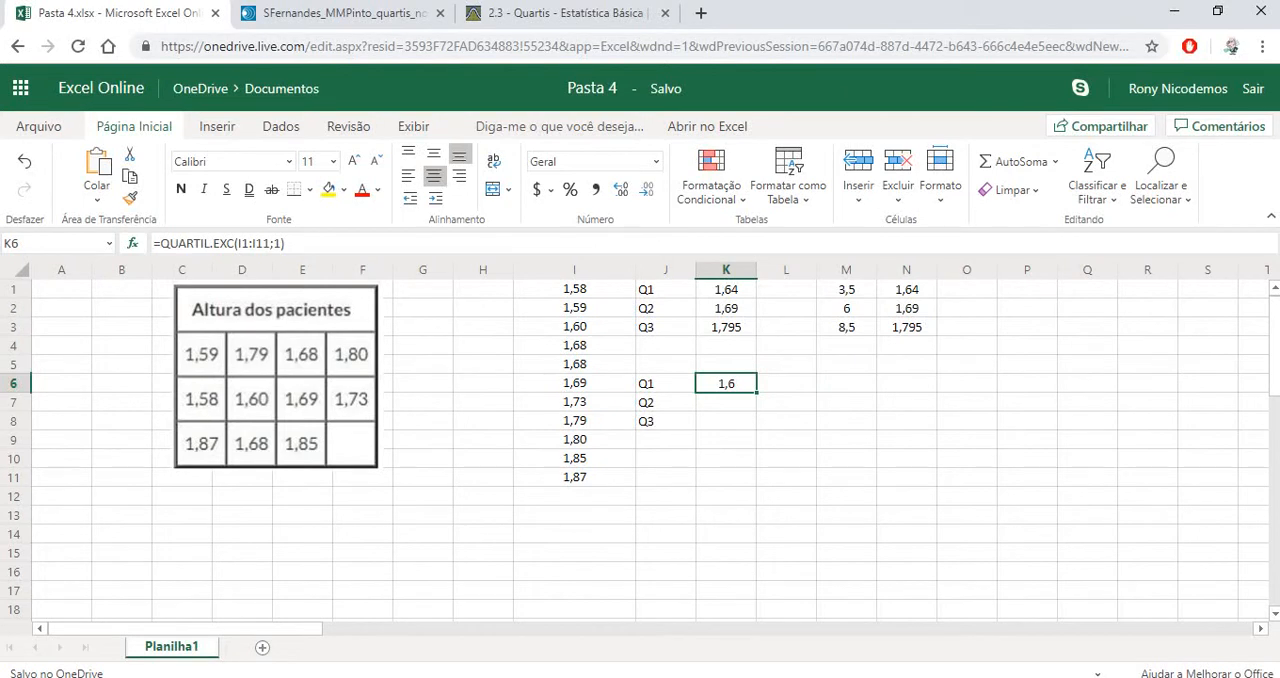
# Paste the copied formula into cell K7 and change its quartile argument to 2, giving =QUARTIL.EXC(I1:I11;2)
pyautogui.press('Down')
pyautogui.write('=QUARTIL.EXC(I1:I11;1)')
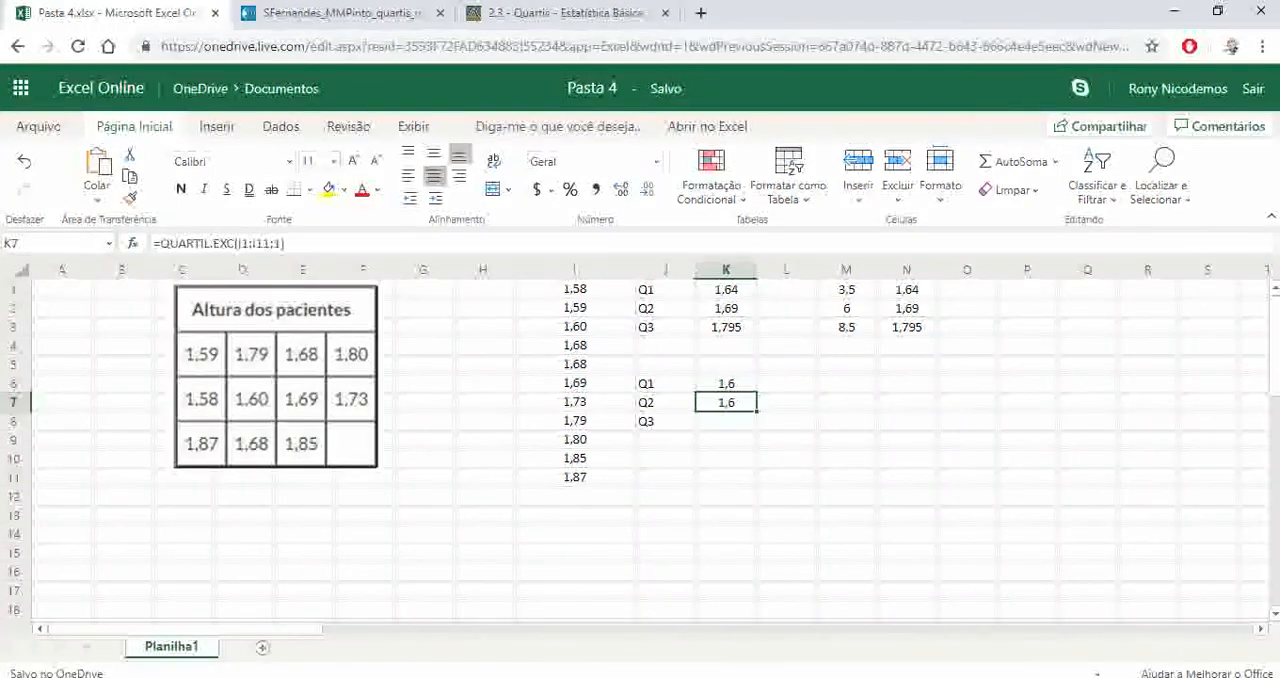
pyautogui.doubleClick(278, 243)
pyautogui.write('2')
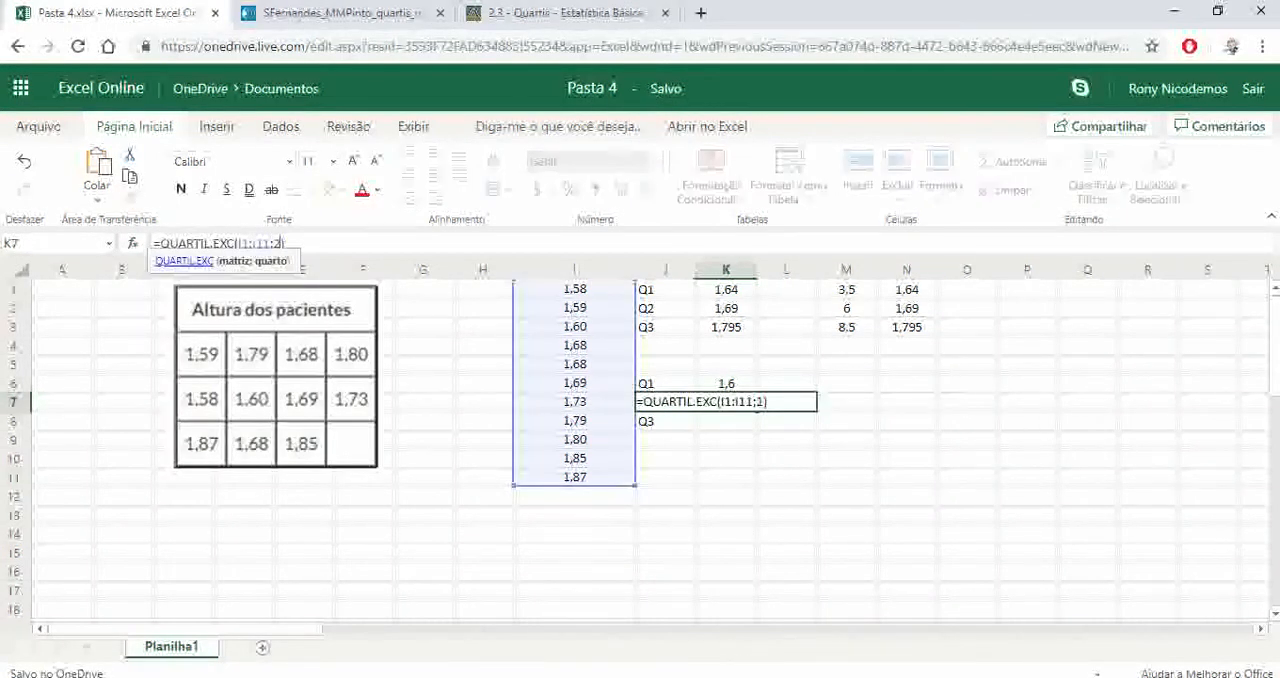
pyautogui.hotkey('ctrl', 'Return')
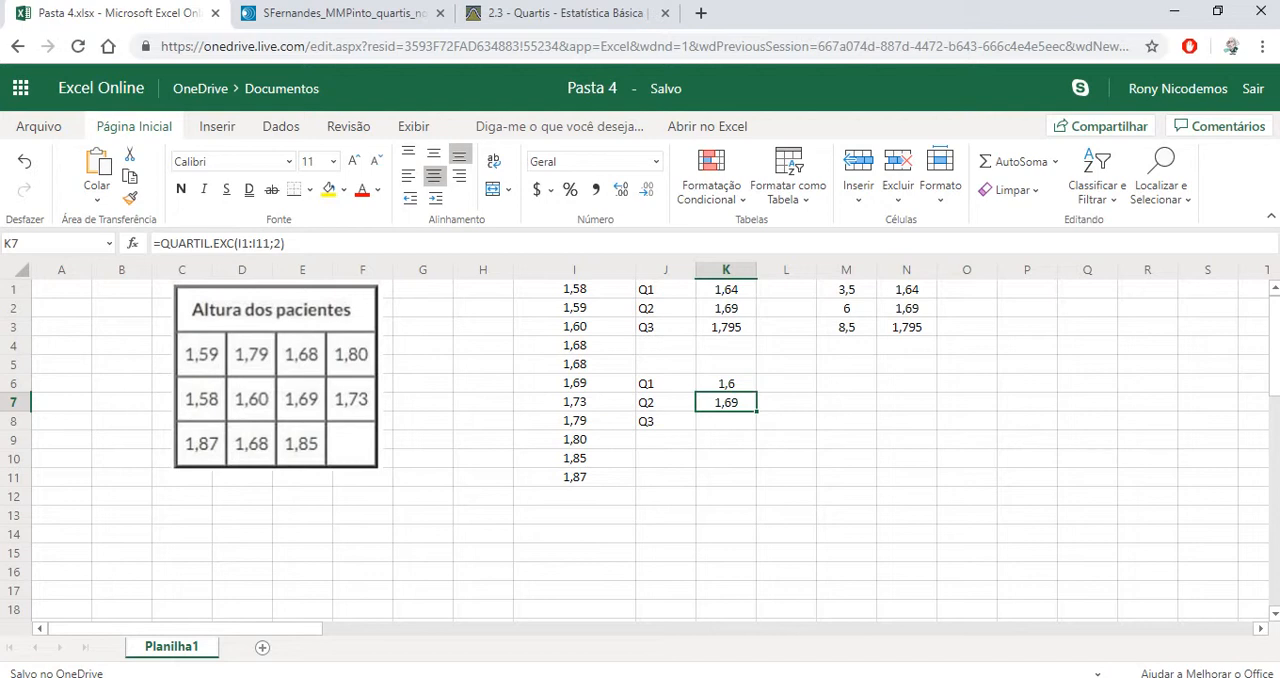
# Paste the copied formula into cell K8 and change its quartile argument to 3, giving =QUARTIL.EXC(I1:I11;3)
pyautogui.click(726, 421)
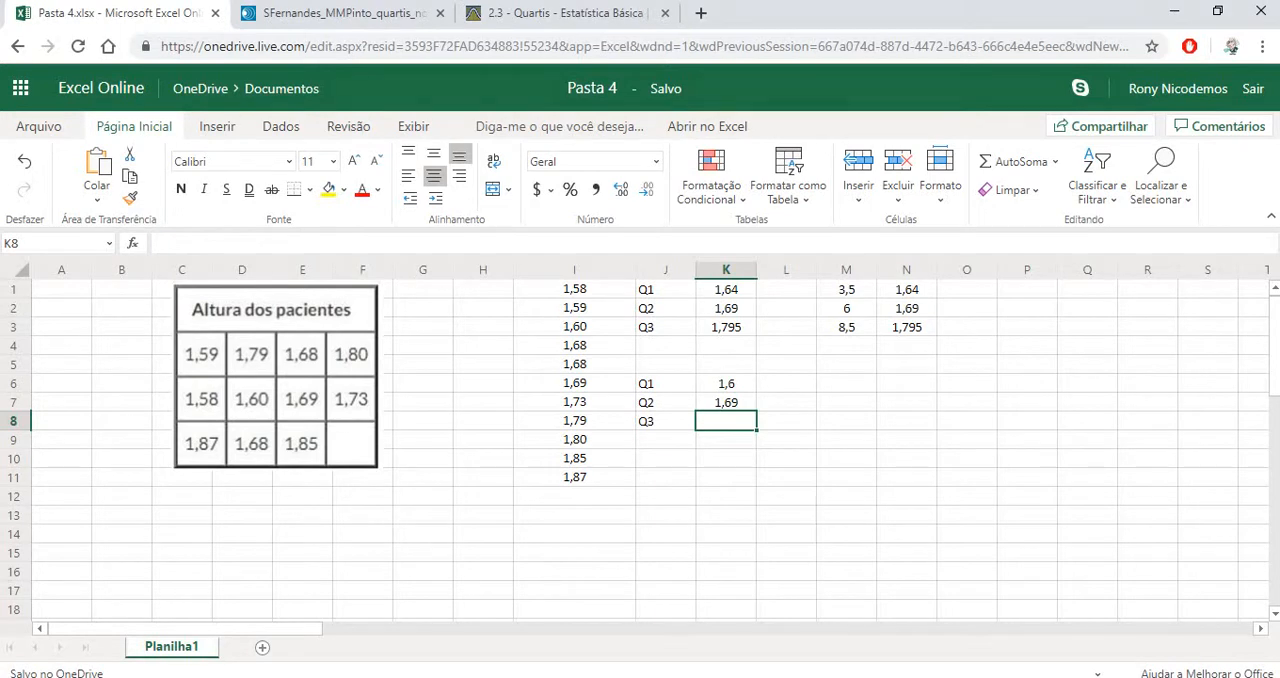
pyautogui.write('=QUARTIL.EXC(I1:I11;1)')
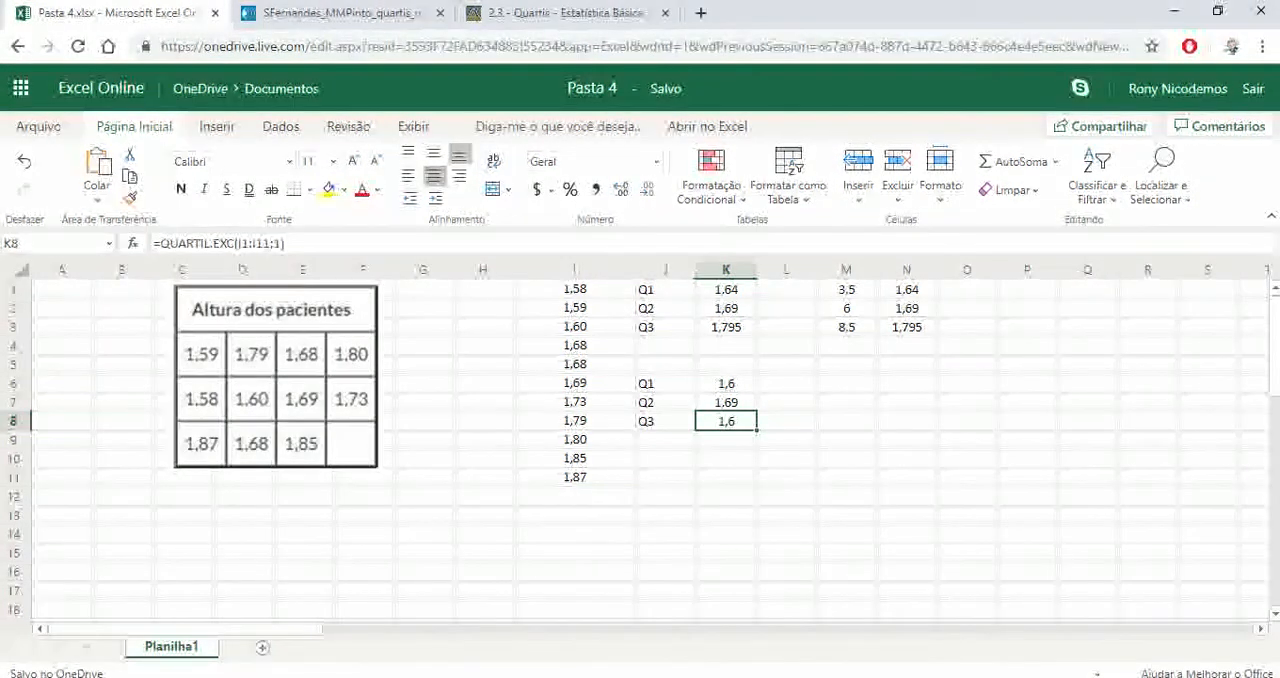
pyautogui.click(270, 243)
pyautogui.hotkey('shift', 'Right')
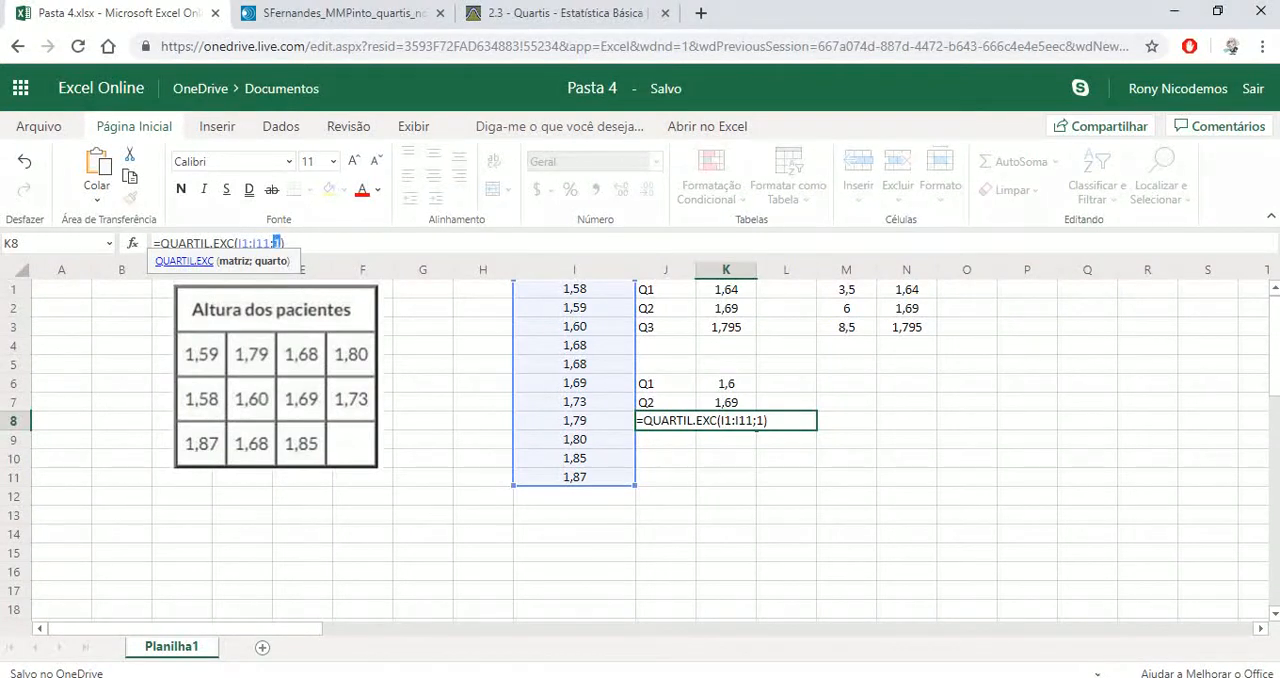
pyautogui.write('3')
pyautogui.press('Return')
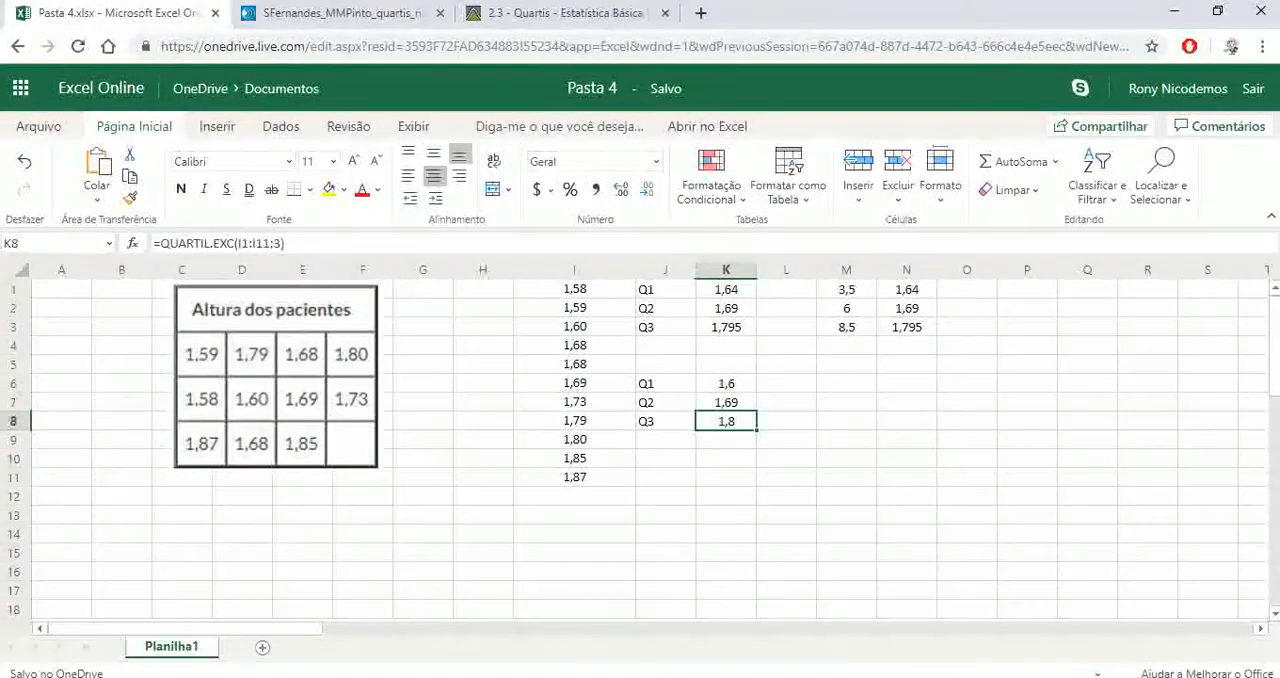
# Select cell M6, check the exclusive method's quartile position formulas in the PowerPoint slide show and return to the Excel Online workbook
pyautogui.press('Right')
pyautogui.press('Right')
pyautogui.press('Right')
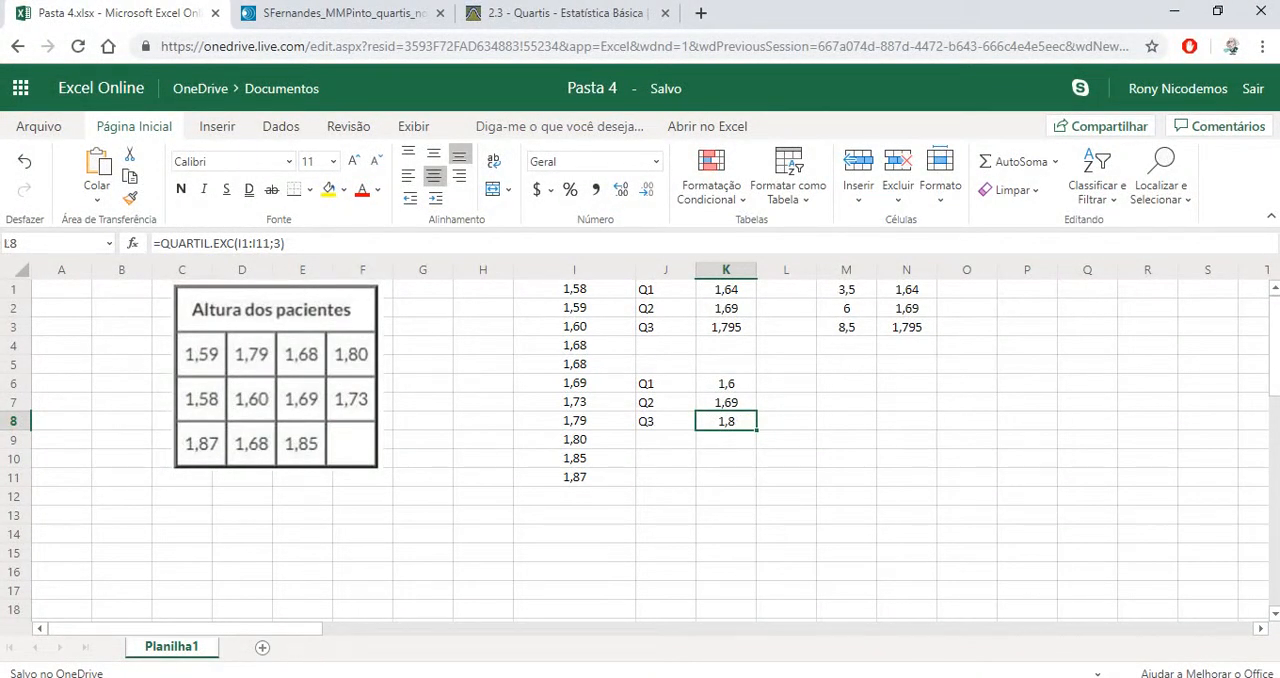
pyautogui.press('Up')
pyautogui.press('Up')
pyautogui.press('Left')
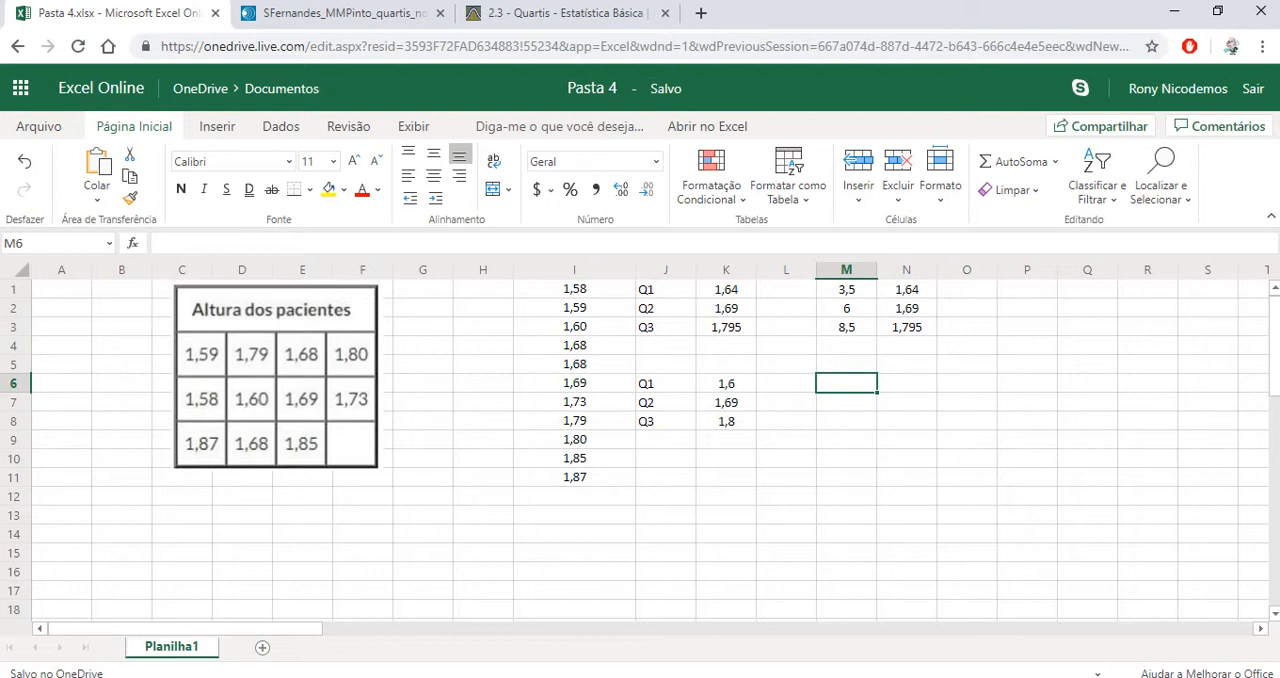
pyautogui.click(620, 677)
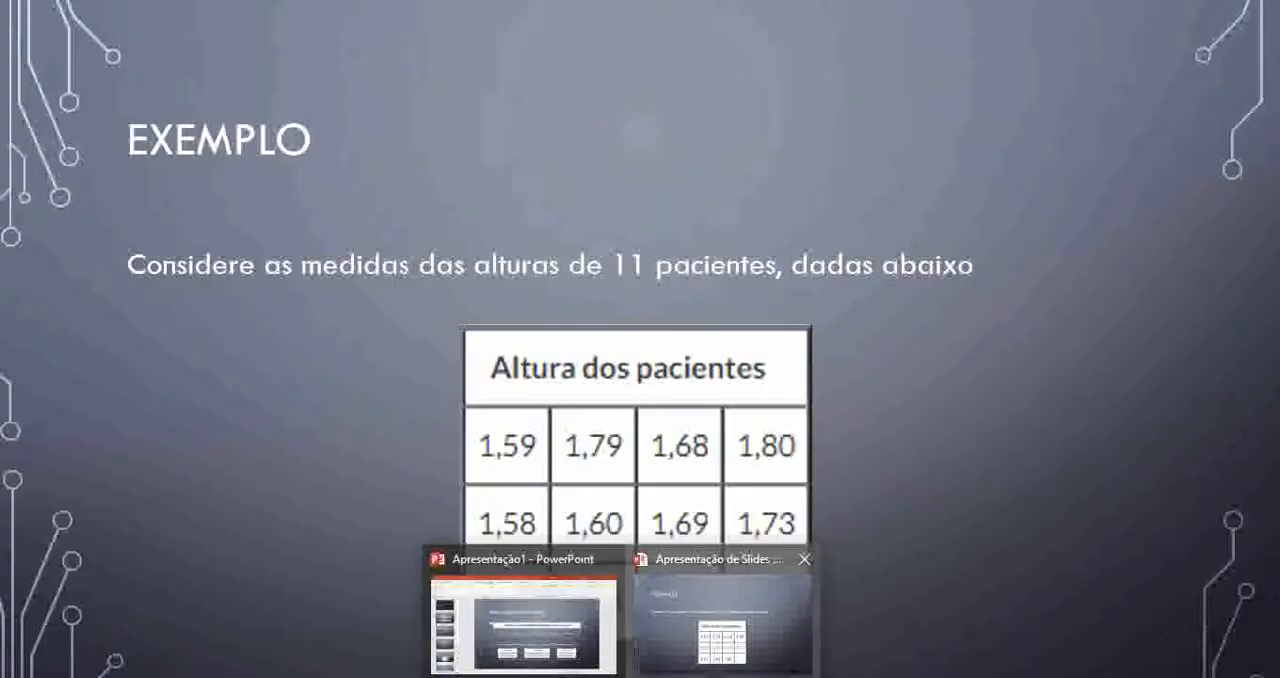
pyautogui.click(724, 615)
pyautogui.press('Left')
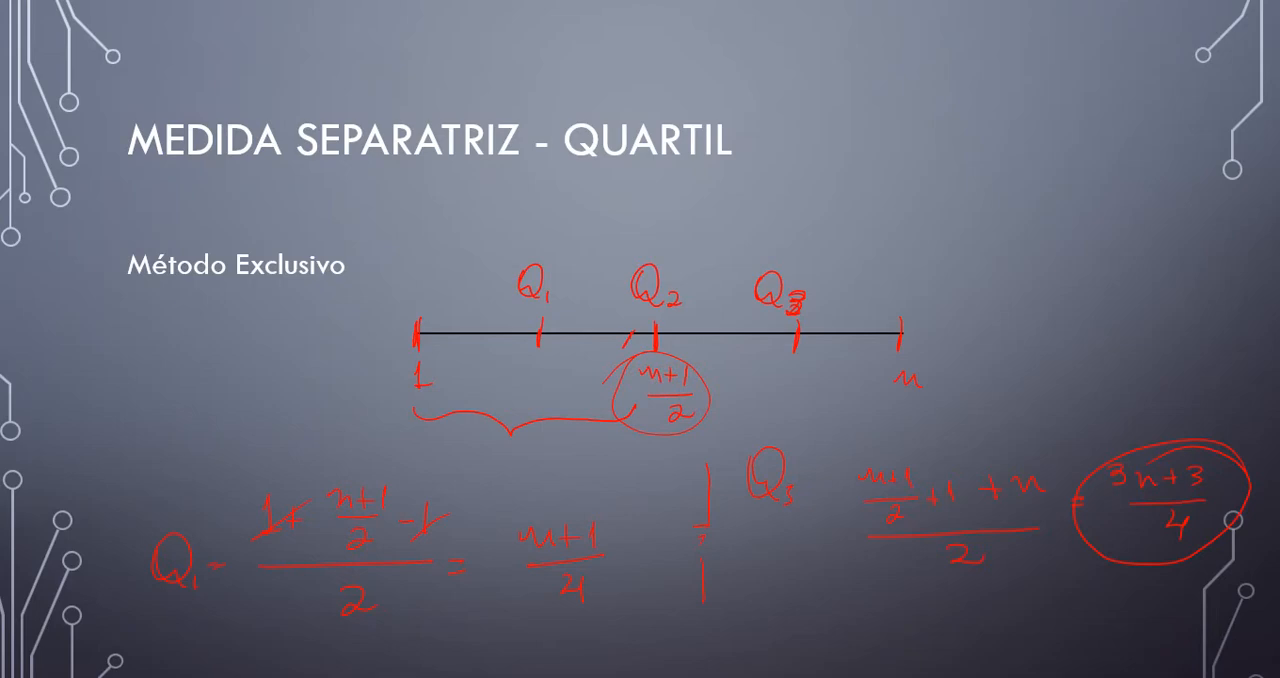
pyautogui.hotkey('alt', 'Tab')
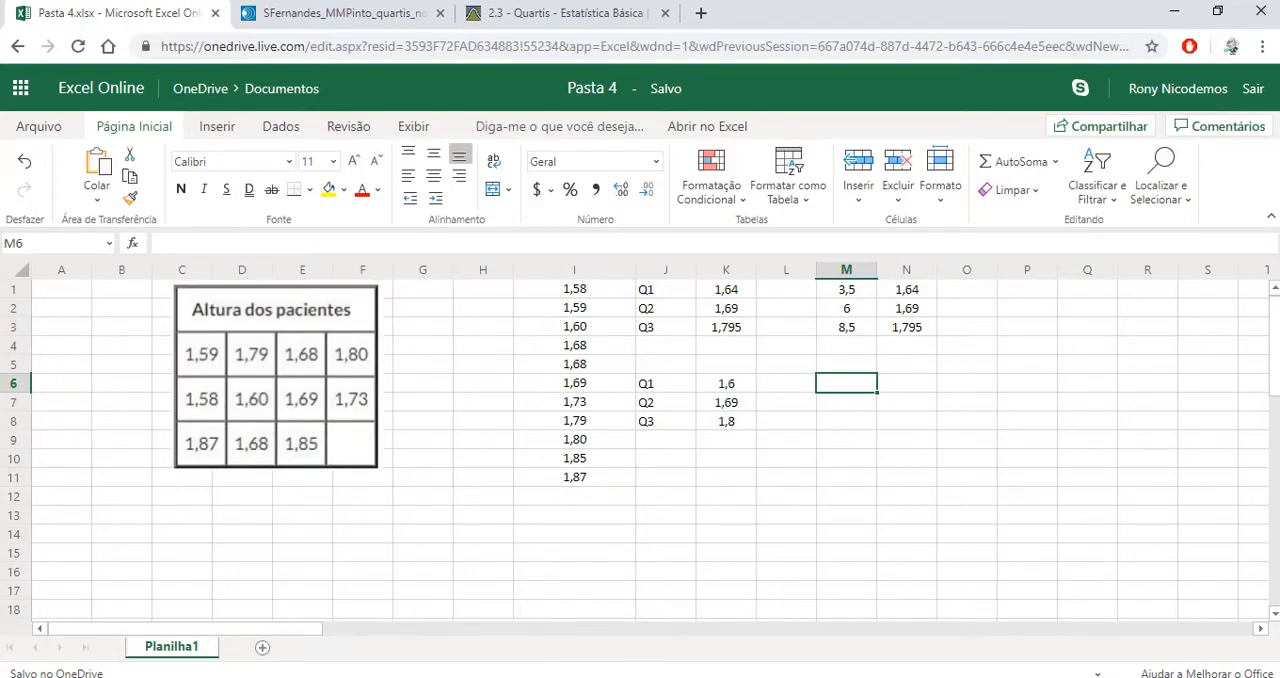
# Calculate the first quartile's position by the exclusive method in cell M6 with the formula =(11+1)/4
pyautogui.write('=(11')
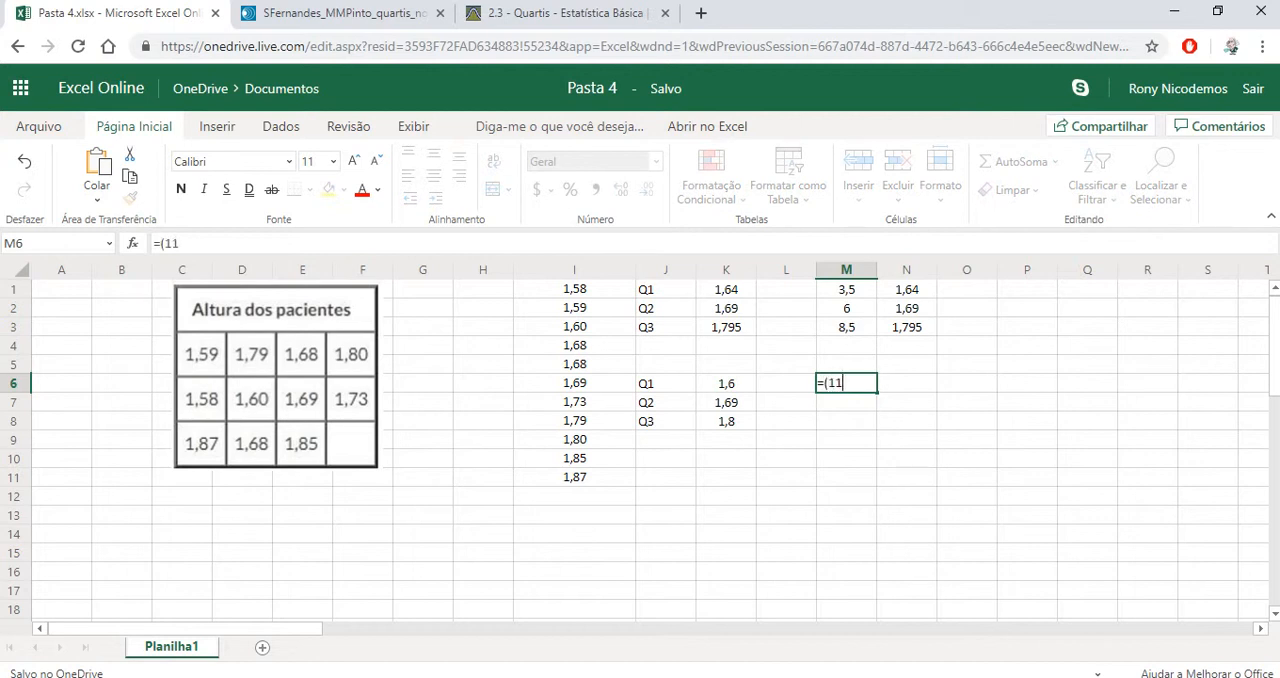
pyautogui.write('+1)/')
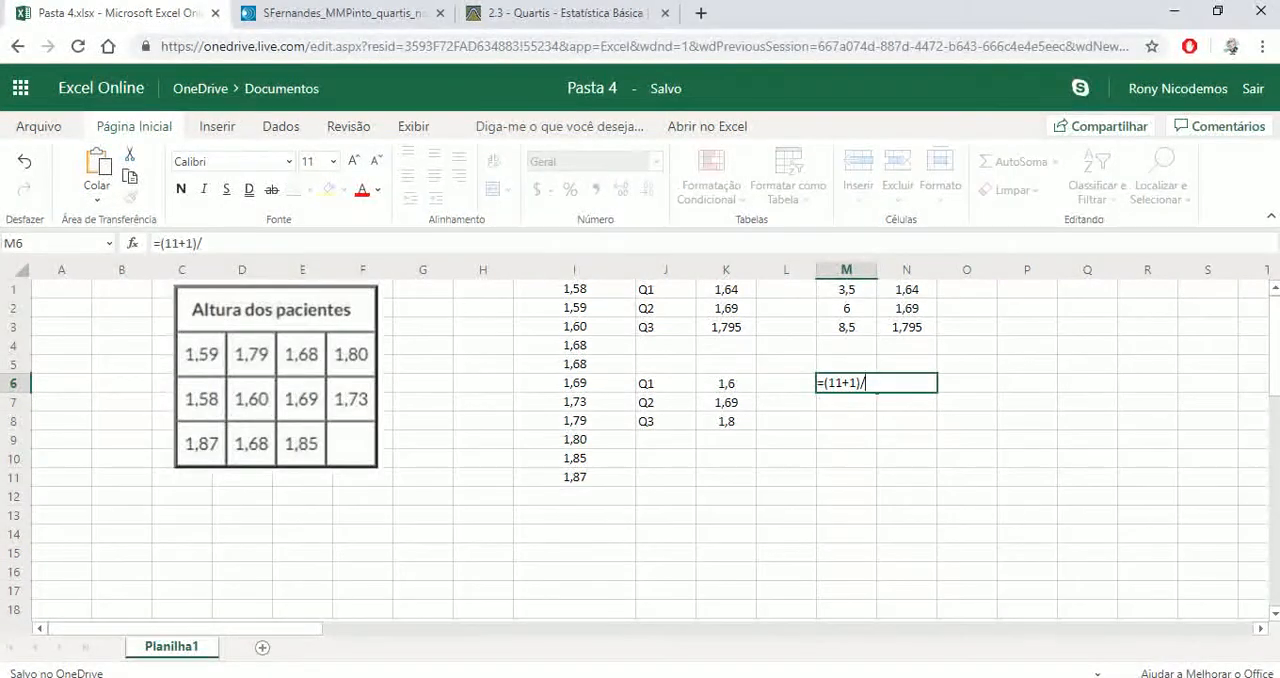
pyautogui.write('4')
pyautogui.press('Return')
pyautogui.press('Up')
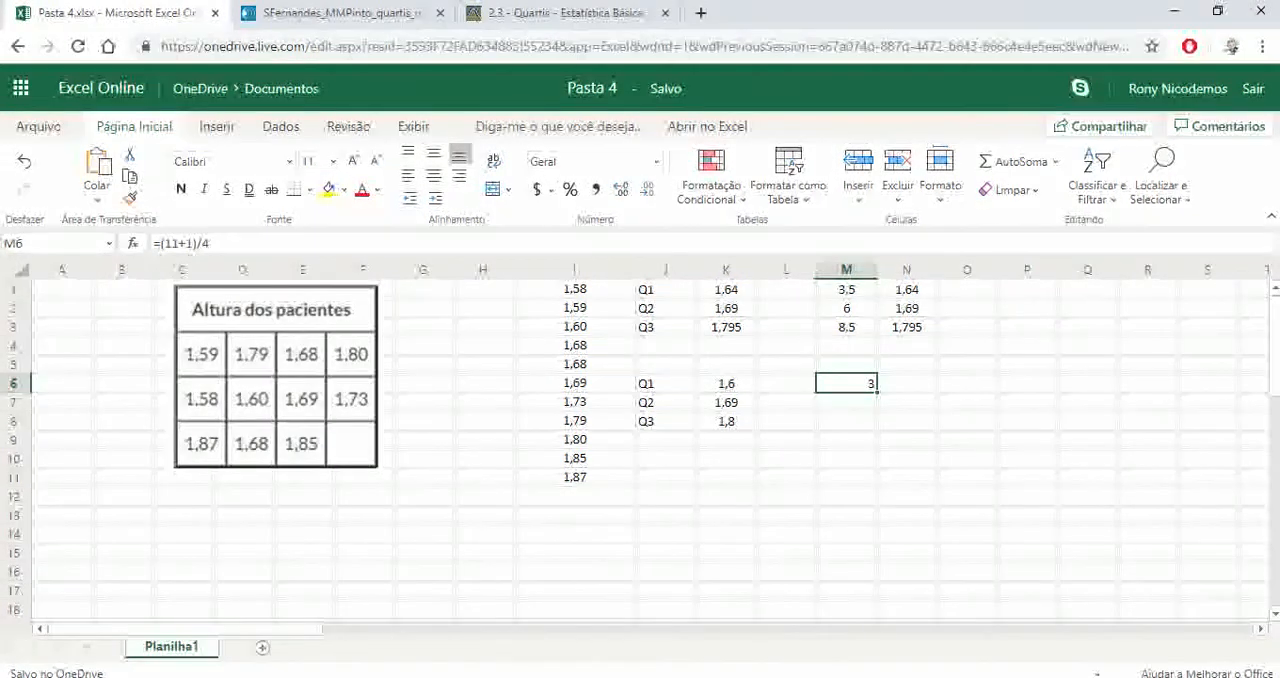
# Locate the third height in the sorted column I and enter 1,60 as the first quartile in cell N6
pyautogui.click(574, 289)
pyautogui.press('Down')
pyautogui.press('Down')
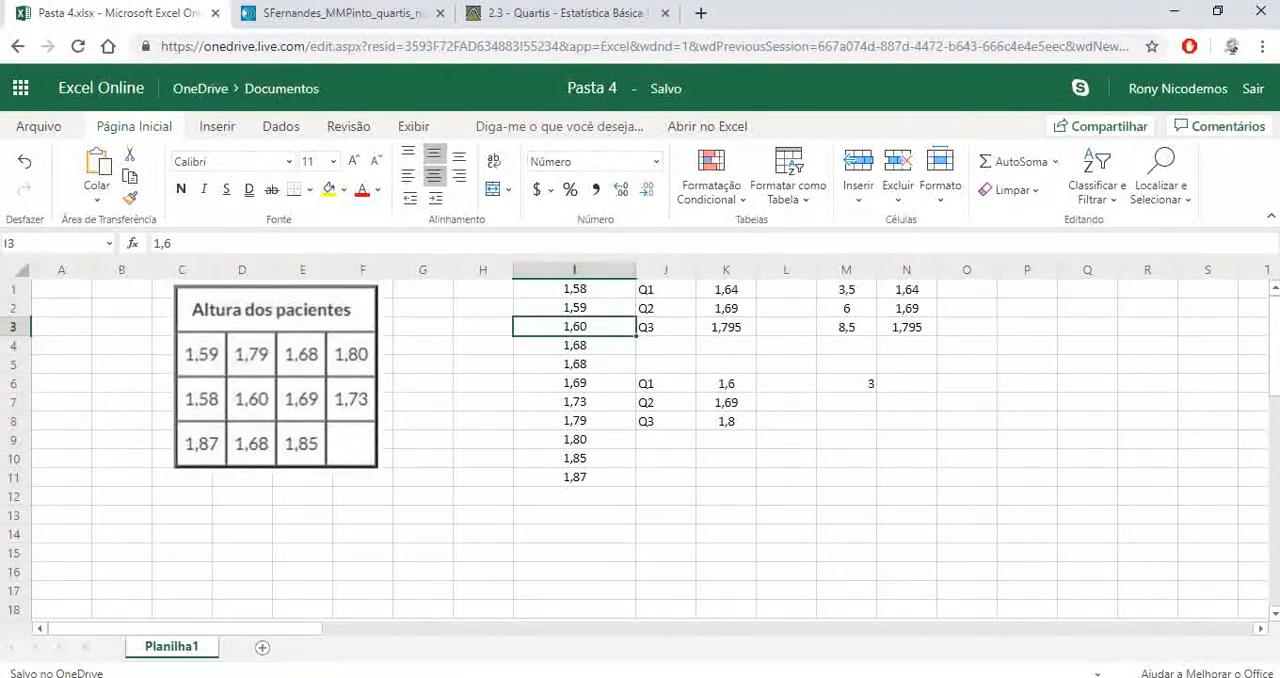
pyautogui.click(906, 384)
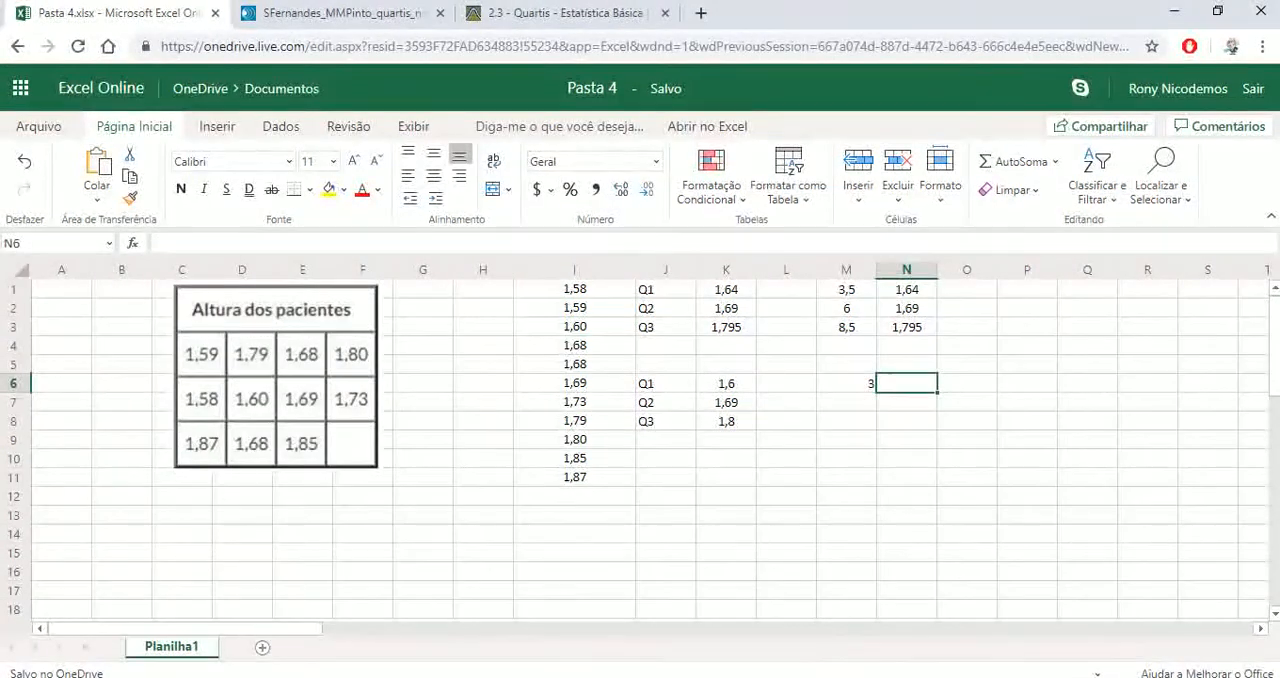
pyautogui.write('1,60')
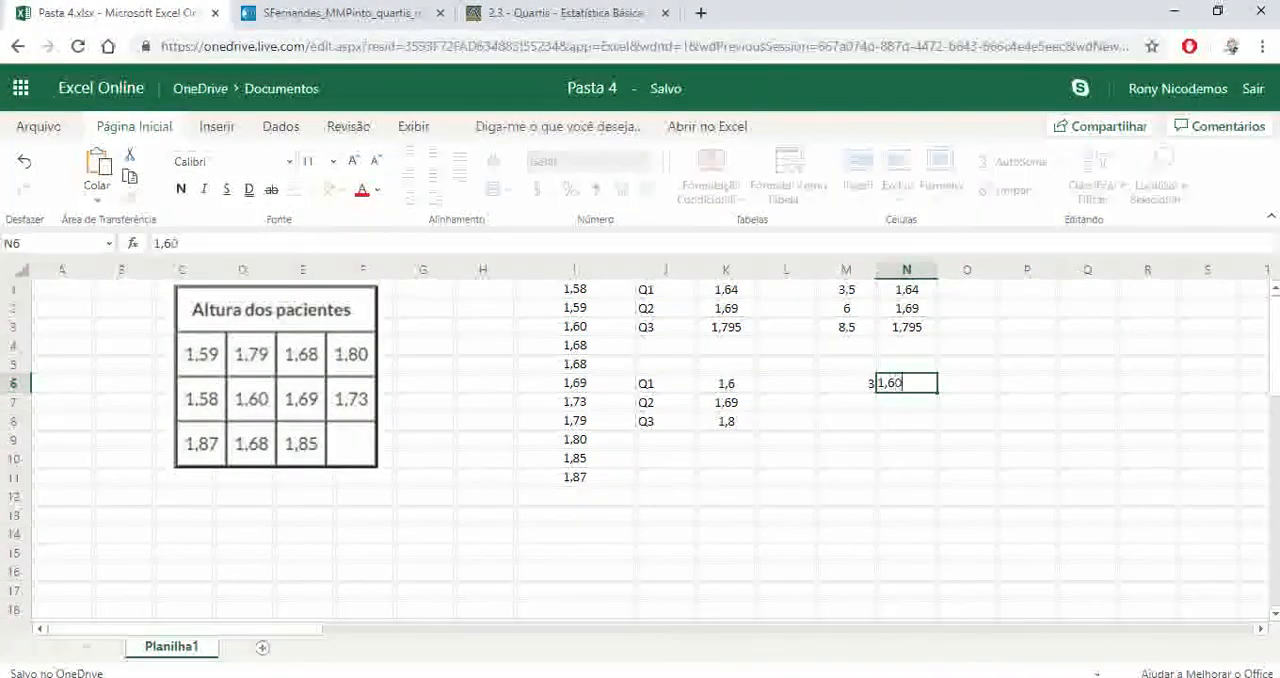
pyautogui.press('Return')
# Compare the manually found first quartile in N6 with the QUARTIL.EXC result in K6
pyautogui.press('Up')
pyautogui.press('Left')
pyautogui.press('Left')
pyautogui.press('Left')
pyautogui.press('Left')
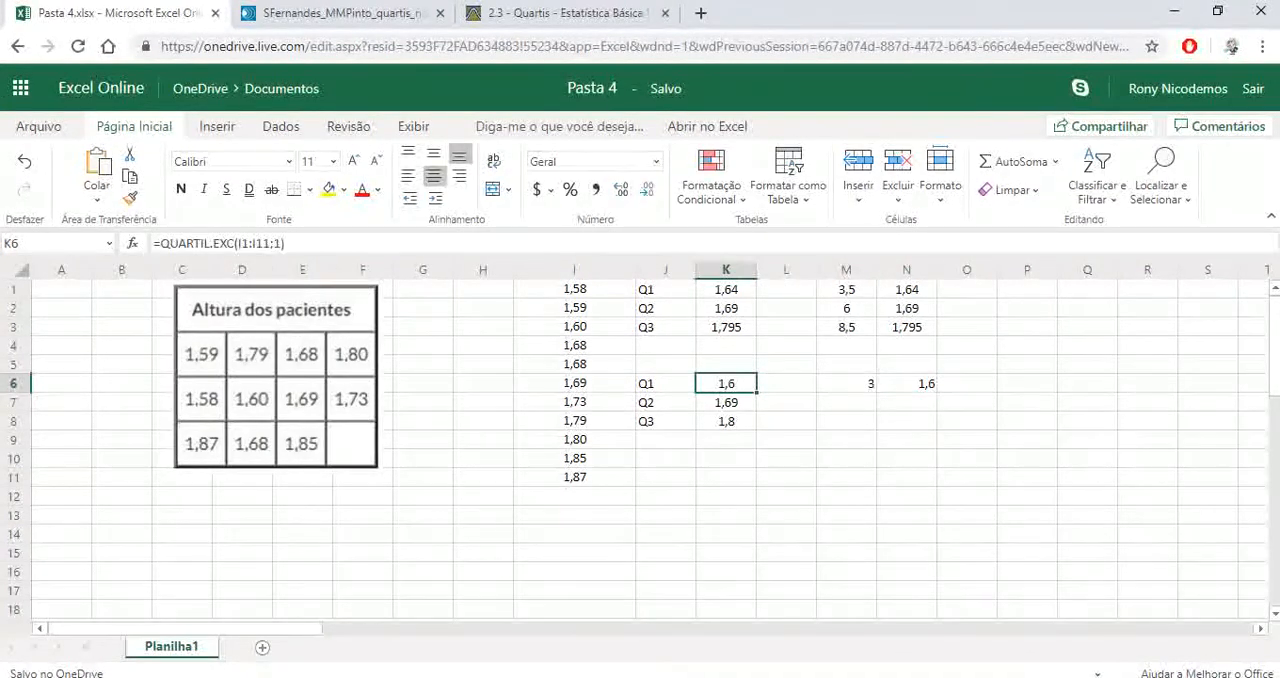
pyautogui.press('Right')
pyautogui.press('Right')
pyautogui.press('Right')
pyautogui.press('Right')
pyautogui.press('Right')
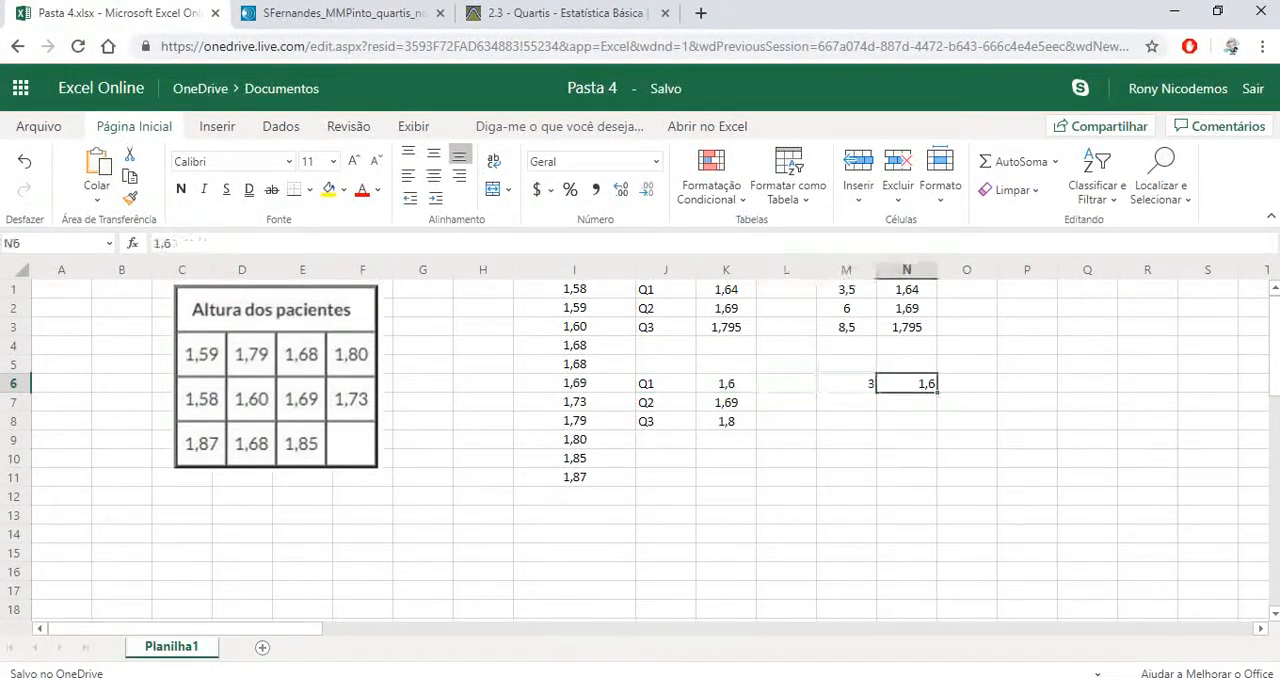
# Center the contents of the exclusive-method block J6:O9 horizontally
pyautogui.hotkey('shift', 'Left')
pyautogui.hotkey('shift', 'Left')
pyautogui.hotkey('shift', 'Left')
pyautogui.hotkey('shift', 'Left')
pyautogui.hotkey('shift', 'Left')
pyautogui.hotkey('shift', 'Down')
pyautogui.hotkey('shift', 'Down')
pyautogui.hotkey('shift', 'Down')
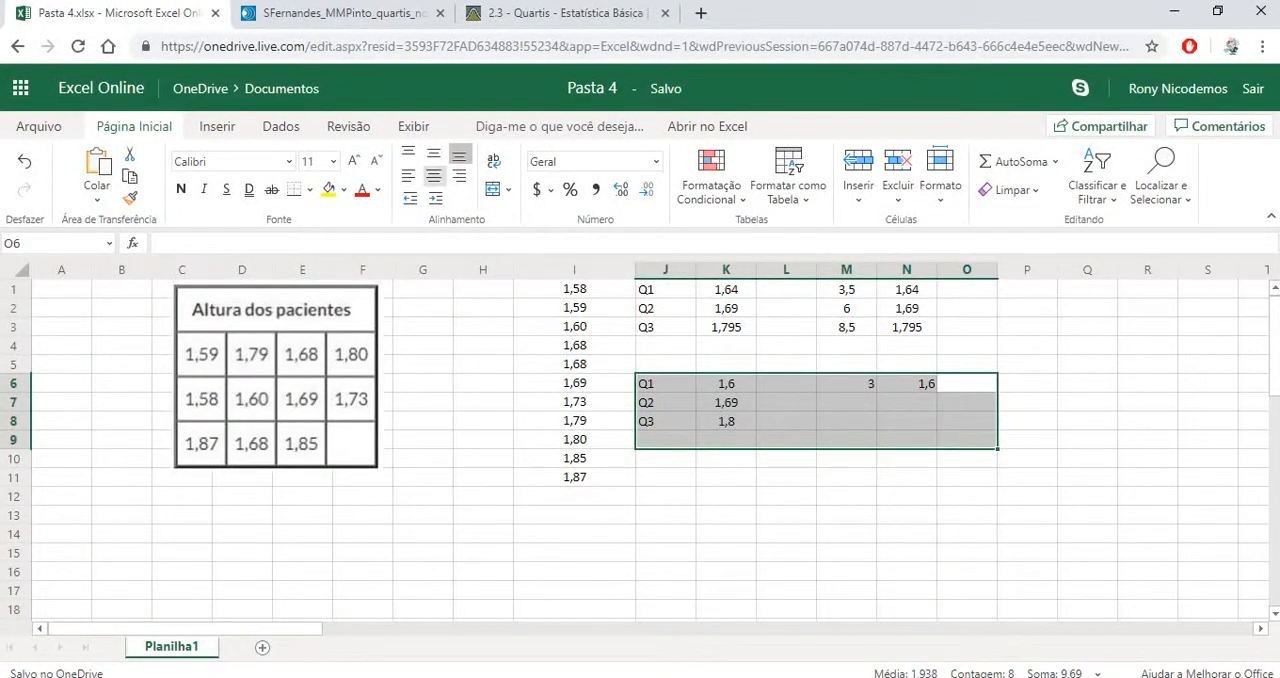
pyautogui.click(433, 175)
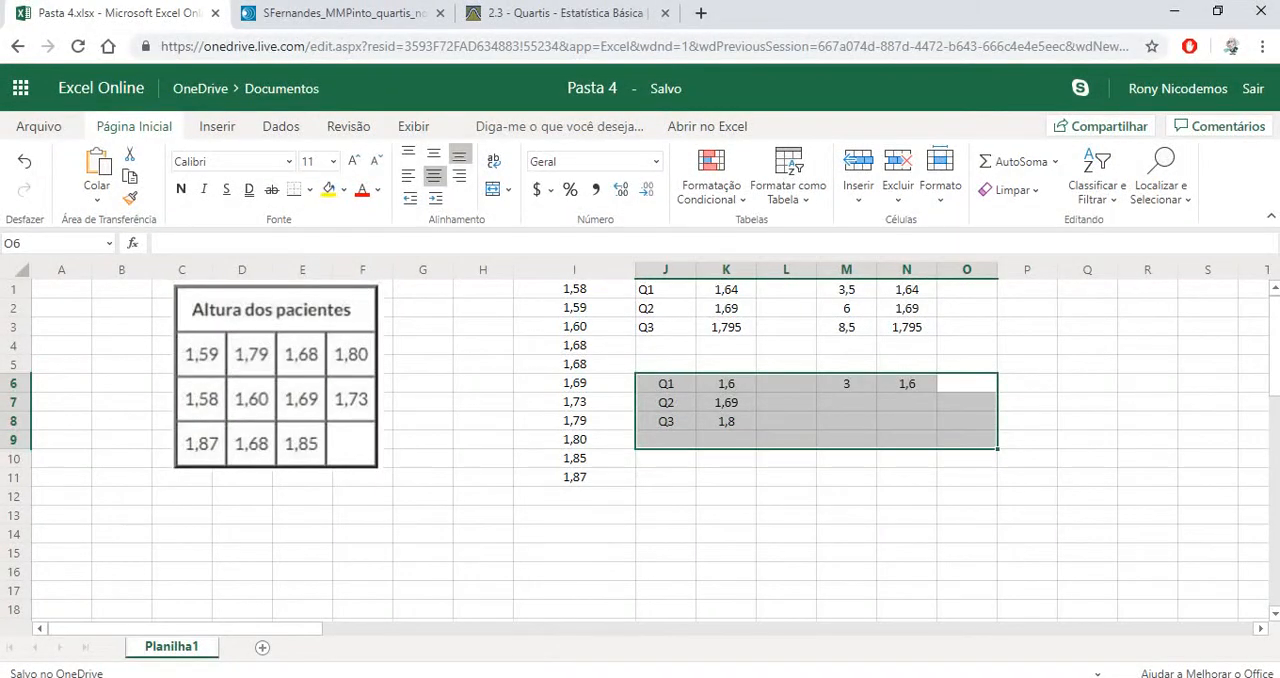
# Calculate the second quartile's position by the exclusive method in cell M7 with the formula =(11+1)/2
pyautogui.press('Down')
pyautogui.press('Up')
pyautogui.press('Left')
pyautogui.press('Down')
pyautogui.press('Left')
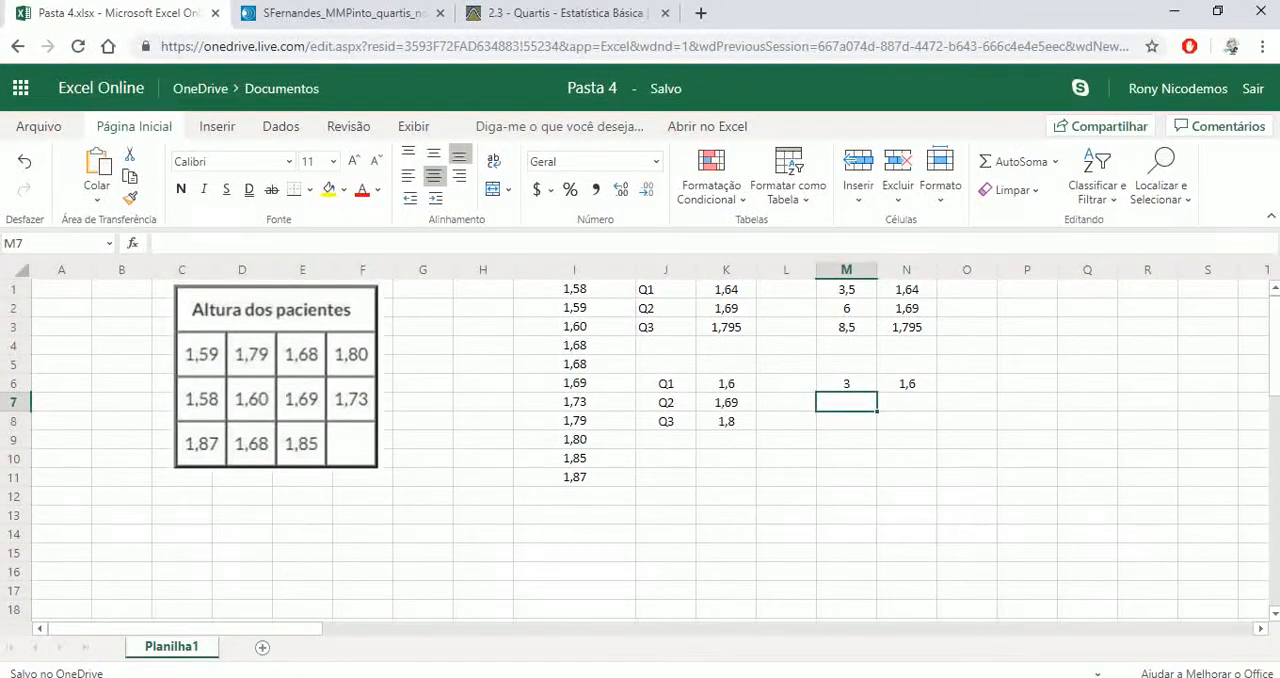
pyautogui.write('=')
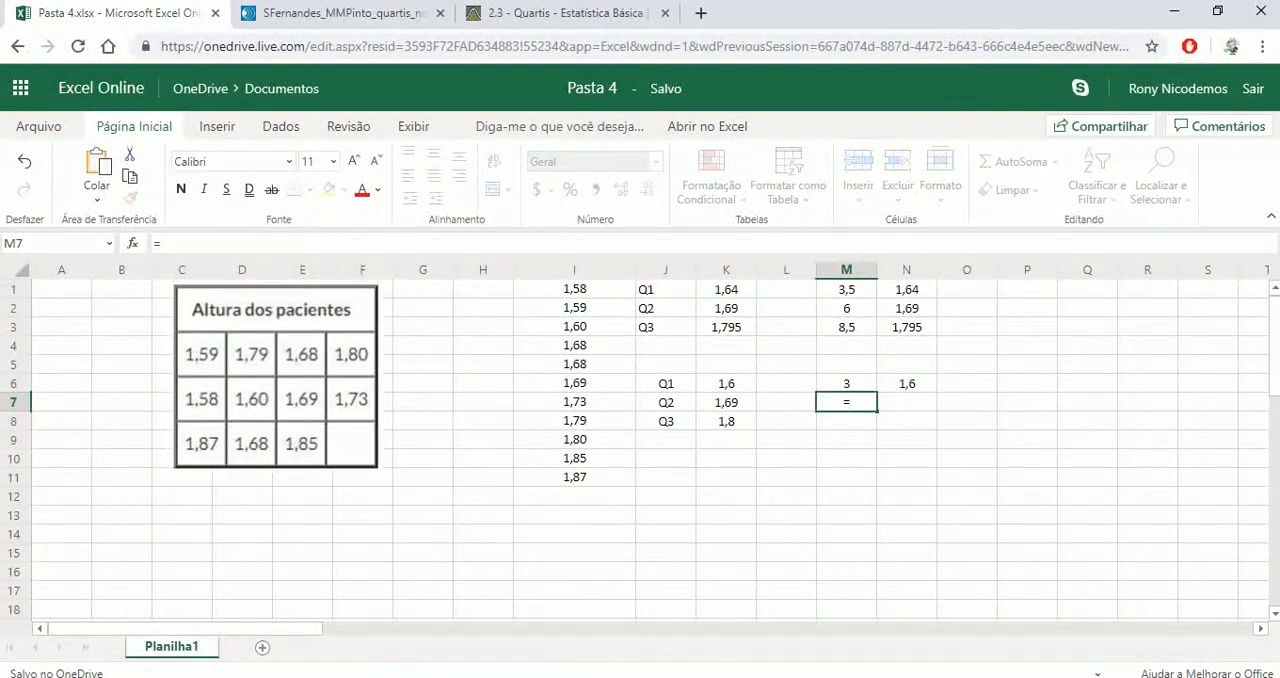
pyautogui.write('(11+2')
pyautogui.press('BackSpace')
pyautogui.write('1)/2')
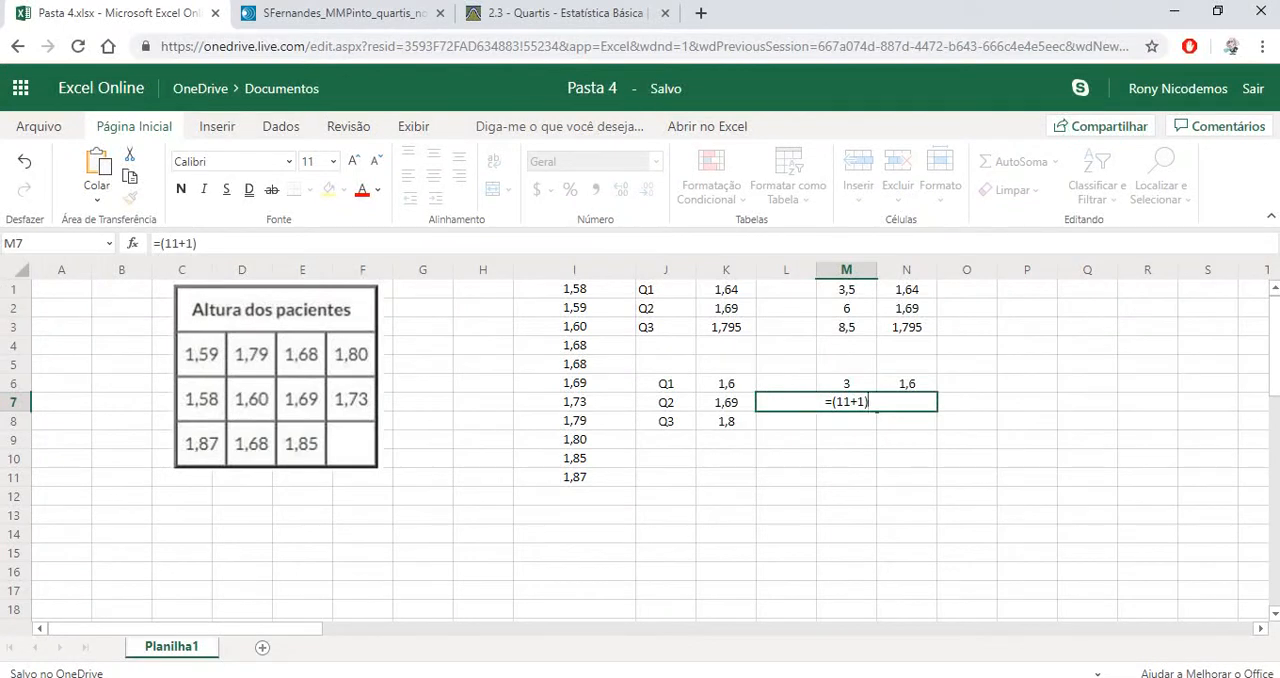
pyautogui.press('Return')
# Enter the sixth height as the second quartile in cell N7 with =1,69
pyautogui.press('Up')
pyautogui.press('Right')
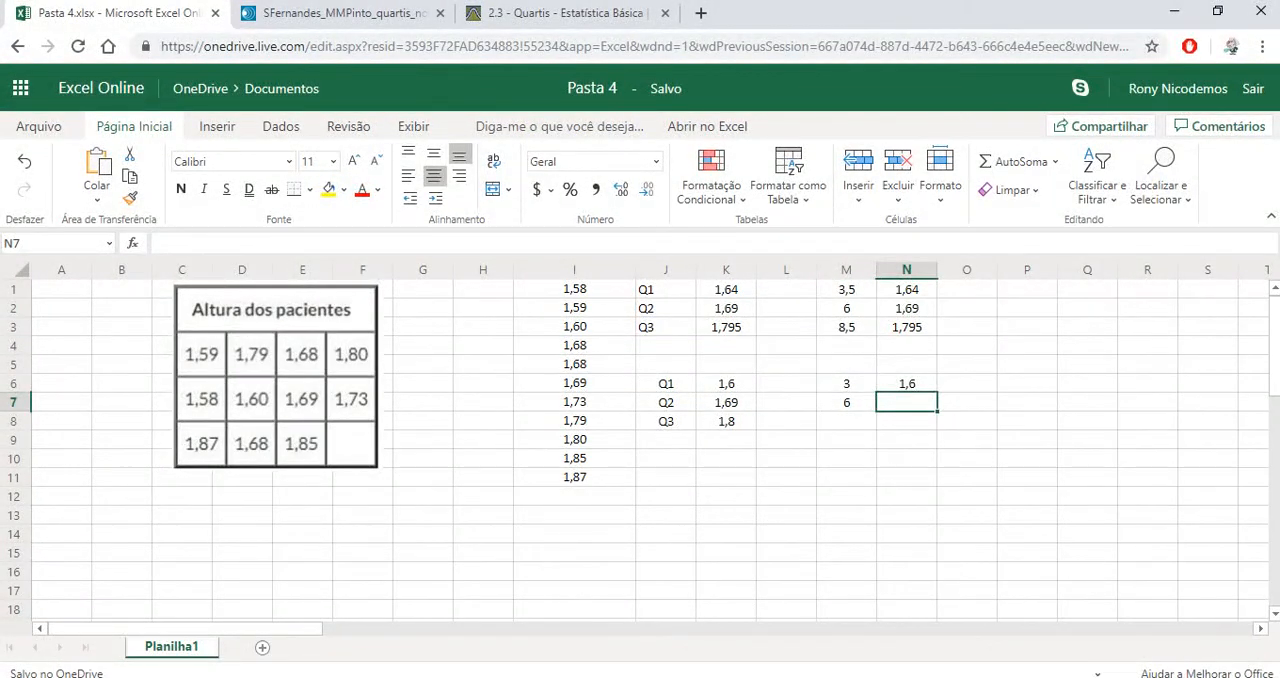
pyautogui.write('=1,')
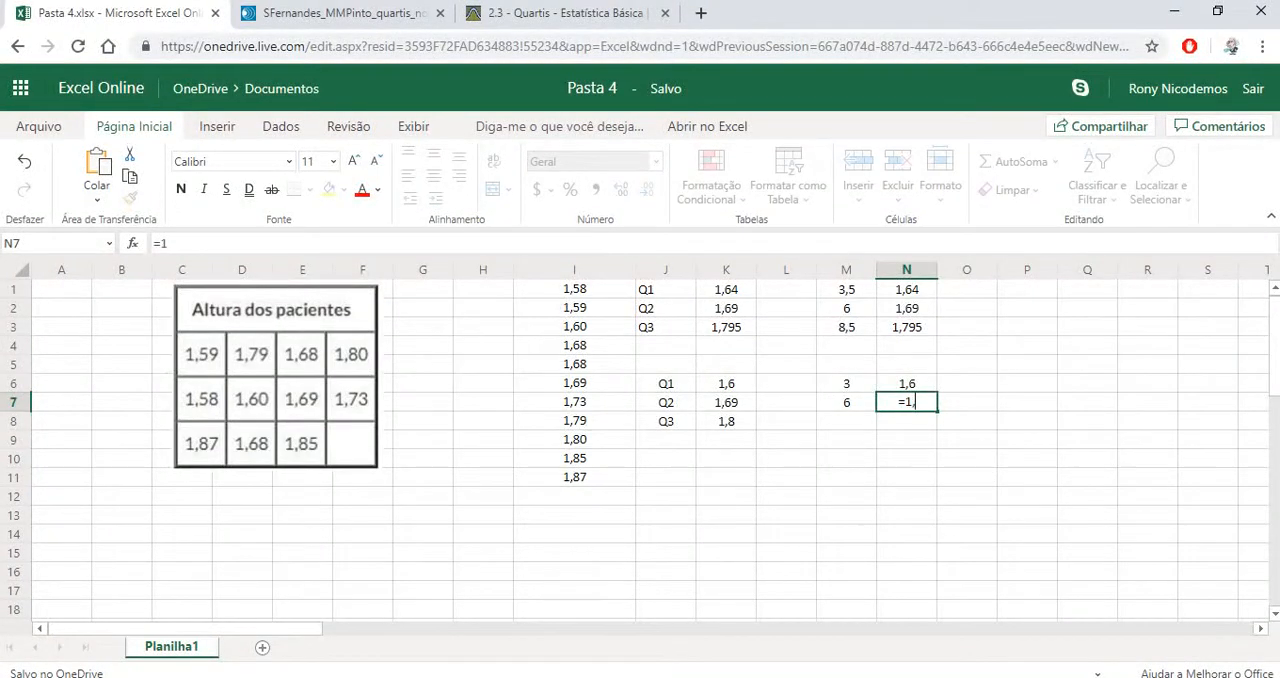
pyautogui.write('69')
pyautogui.press('Return')
# Calculate the third quartile's position by the exclusive method in cell M8 with the formula =3*(11+1)/4
pyautogui.press('Left')
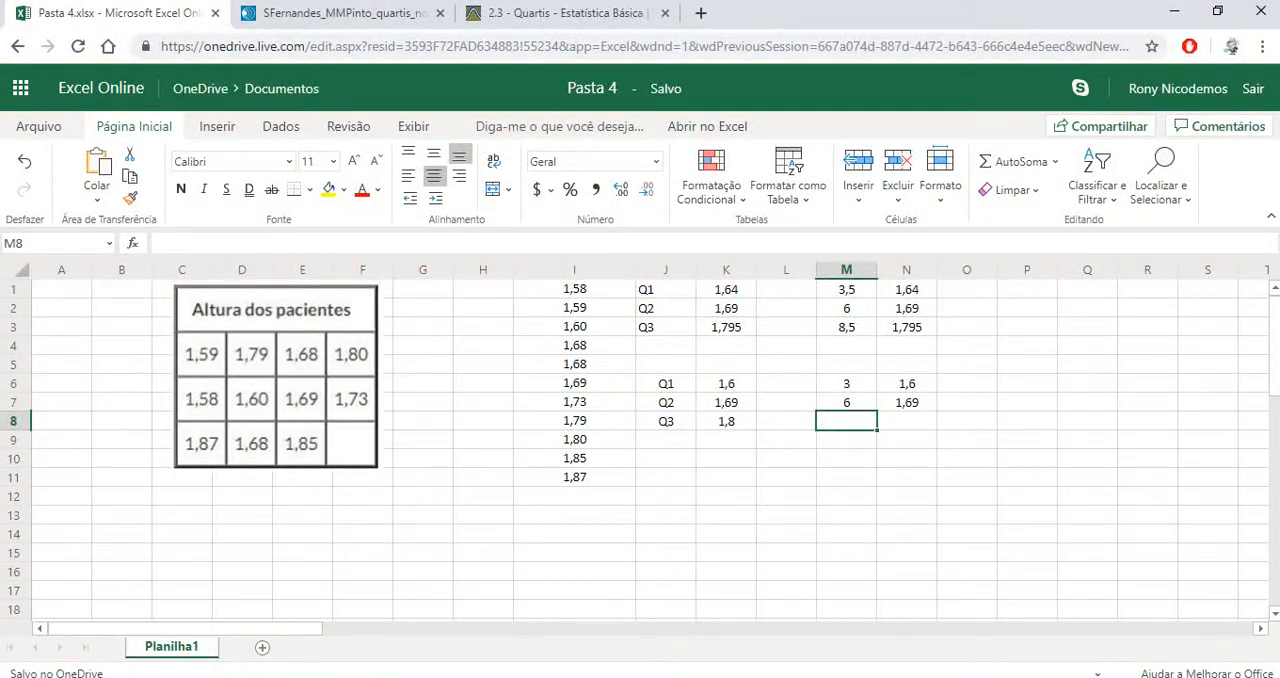
pyautogui.write('=')
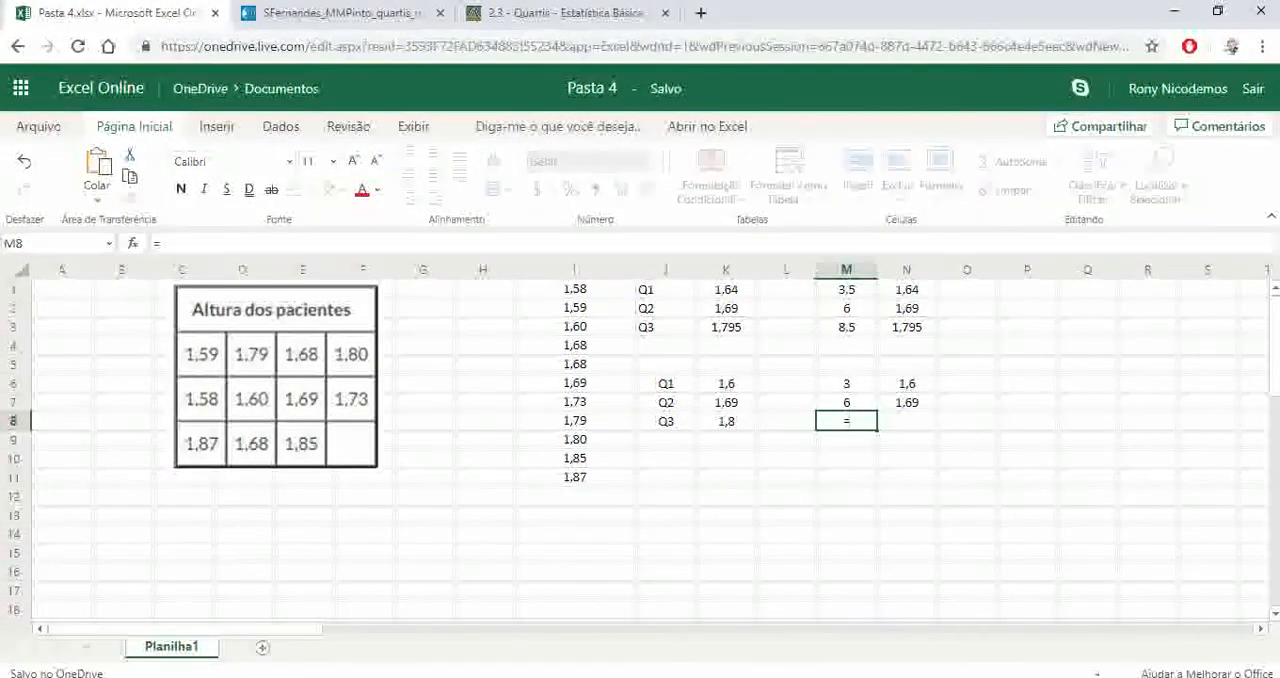
pyautogui.write('3*(')
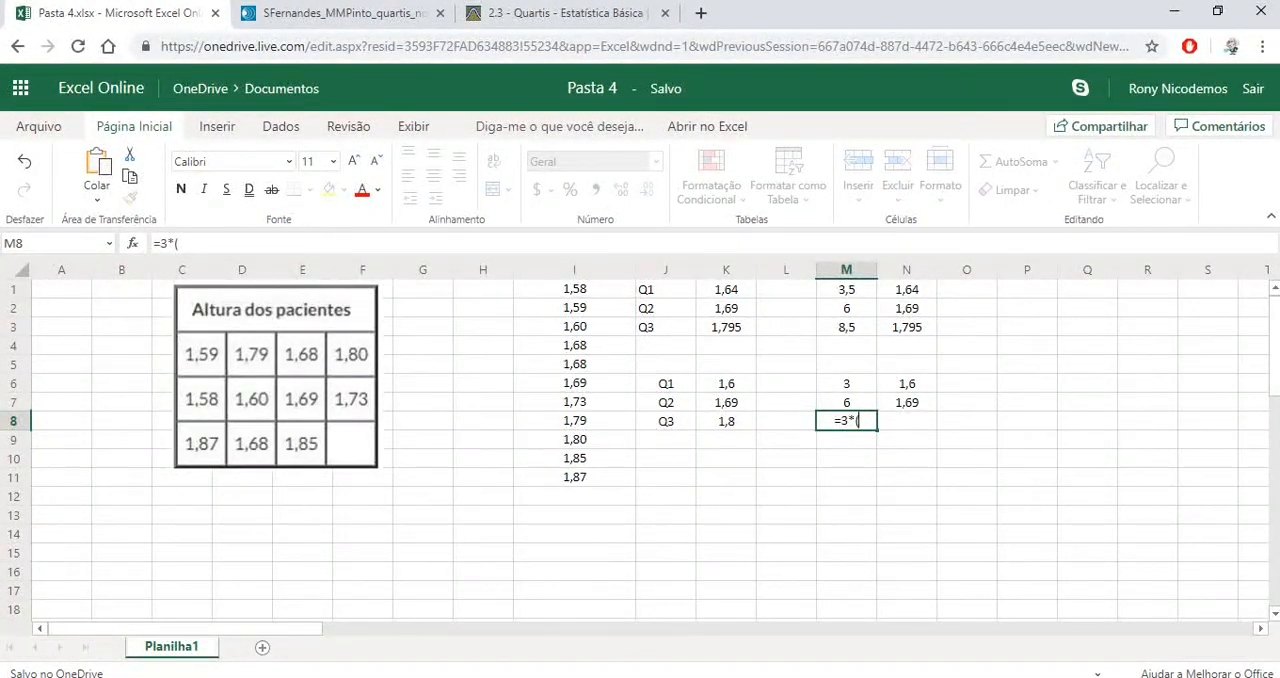
pyautogui.write('11+1)/')
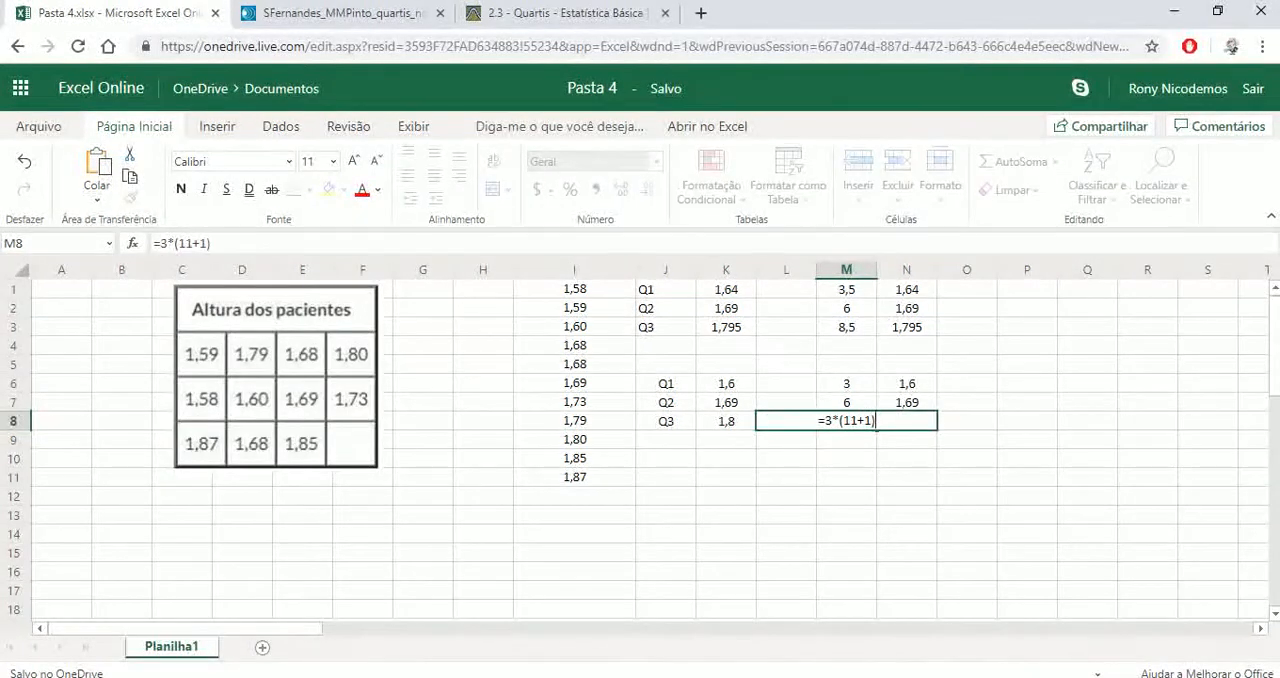
pyautogui.write('4')
pyautogui.press('Return')
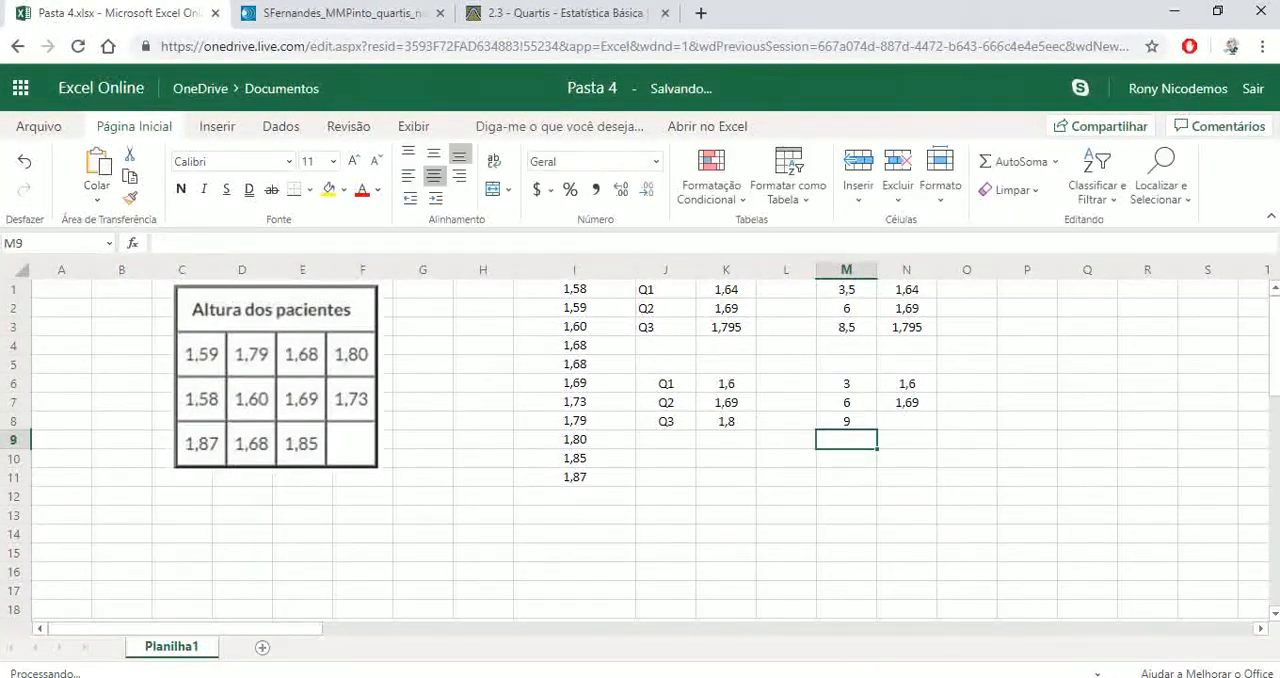
# Locate the ninth height in the sorted column I and enter 1,8 as the third quartile in cell N8
pyautogui.press('Up')
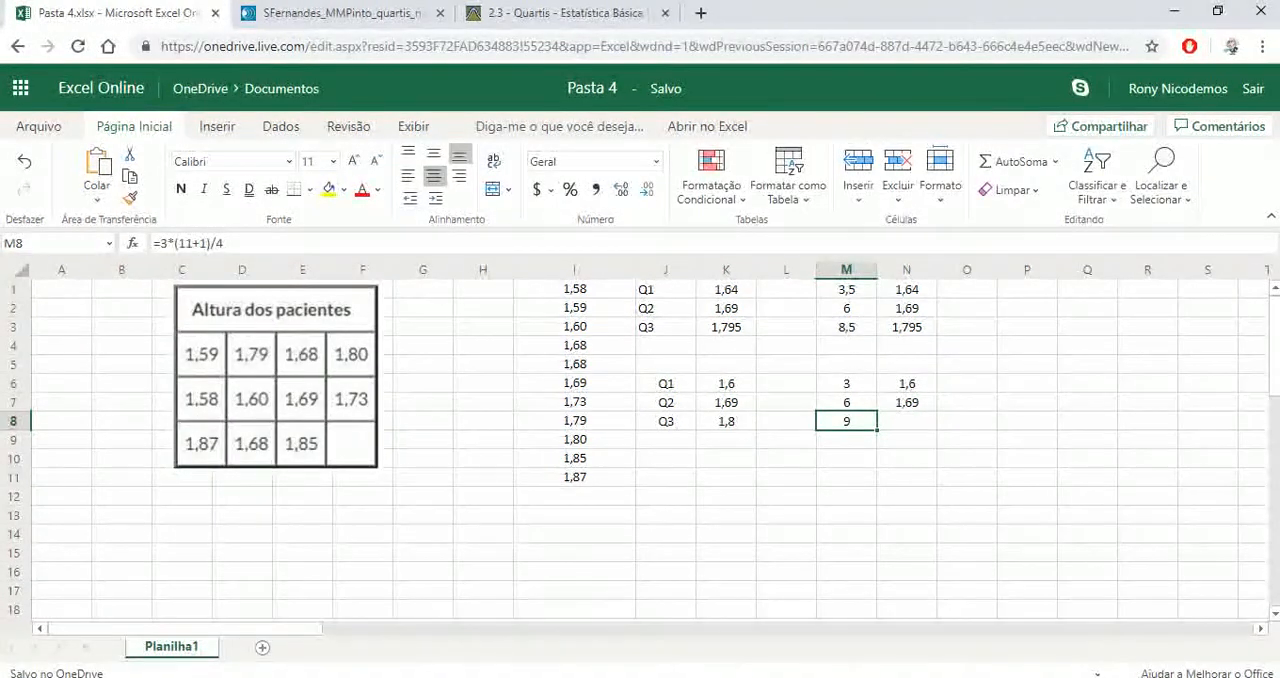
pyautogui.press('Left')
pyautogui.press('Left')
pyautogui.press('Left')
pyautogui.press('Left')
pyautogui.press('Left')
pyautogui.press('Left')
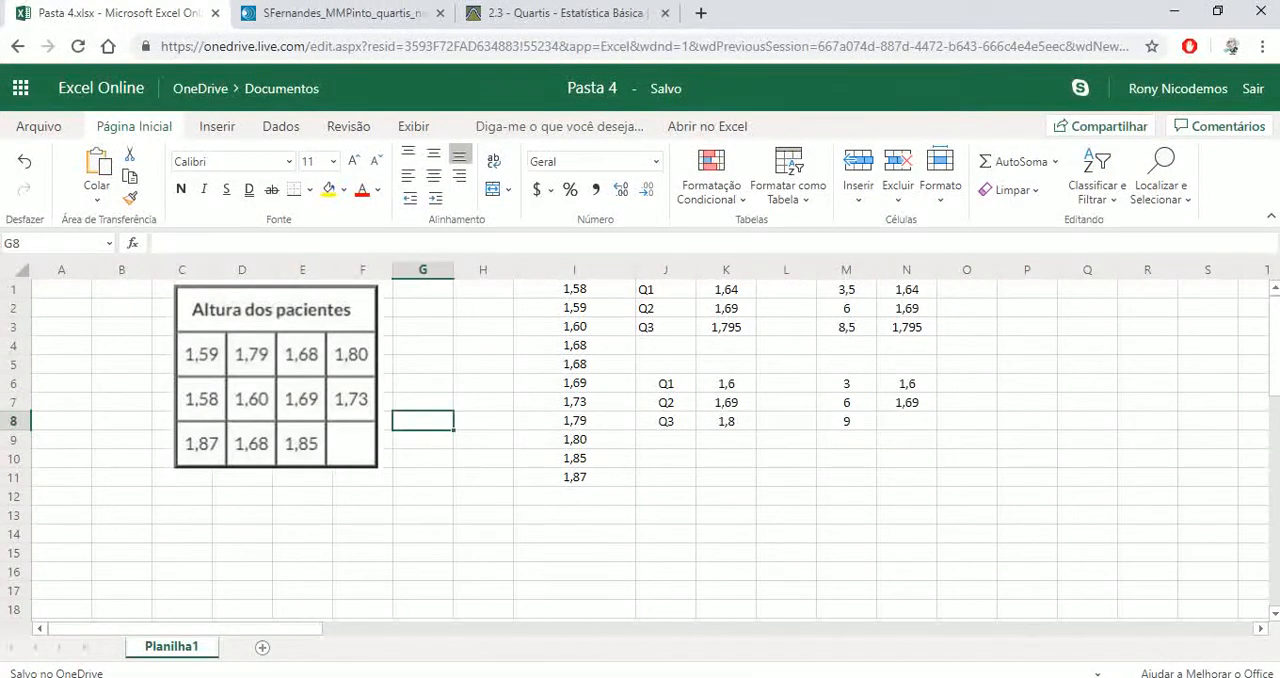
pyautogui.press('Down')
pyautogui.press('Right')
pyautogui.press('Right')
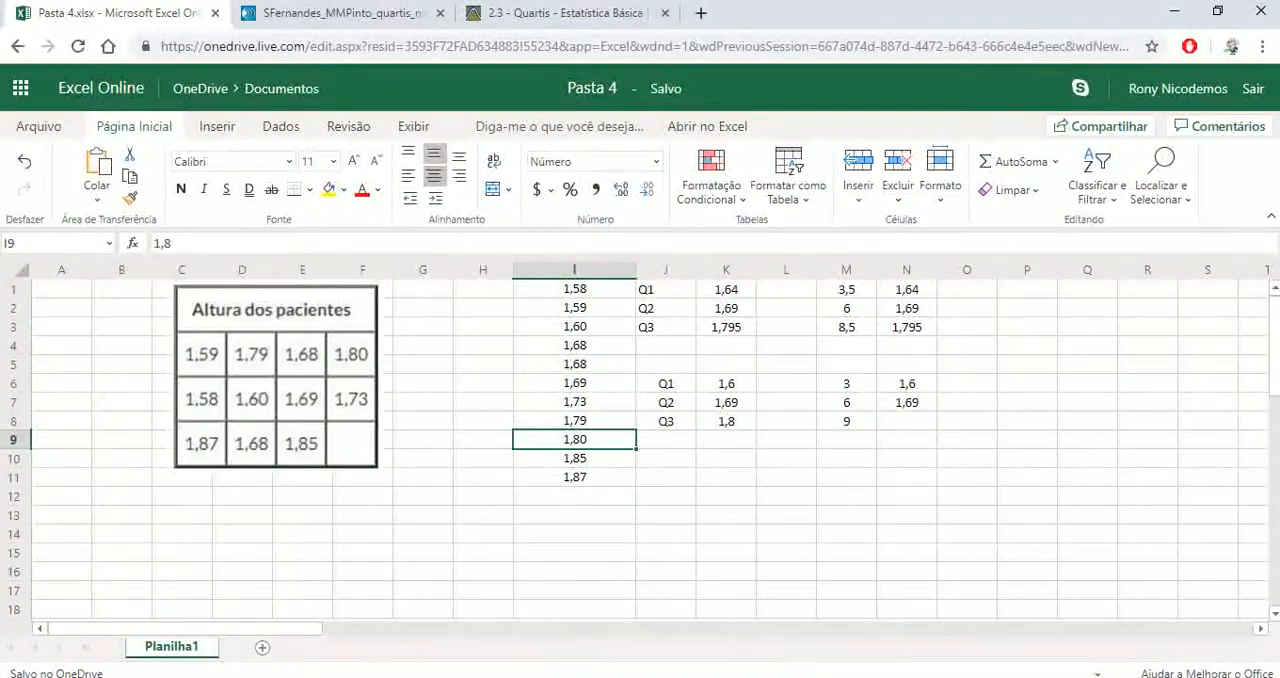
pyautogui.click(907, 421)
pyautogui.write('1,')
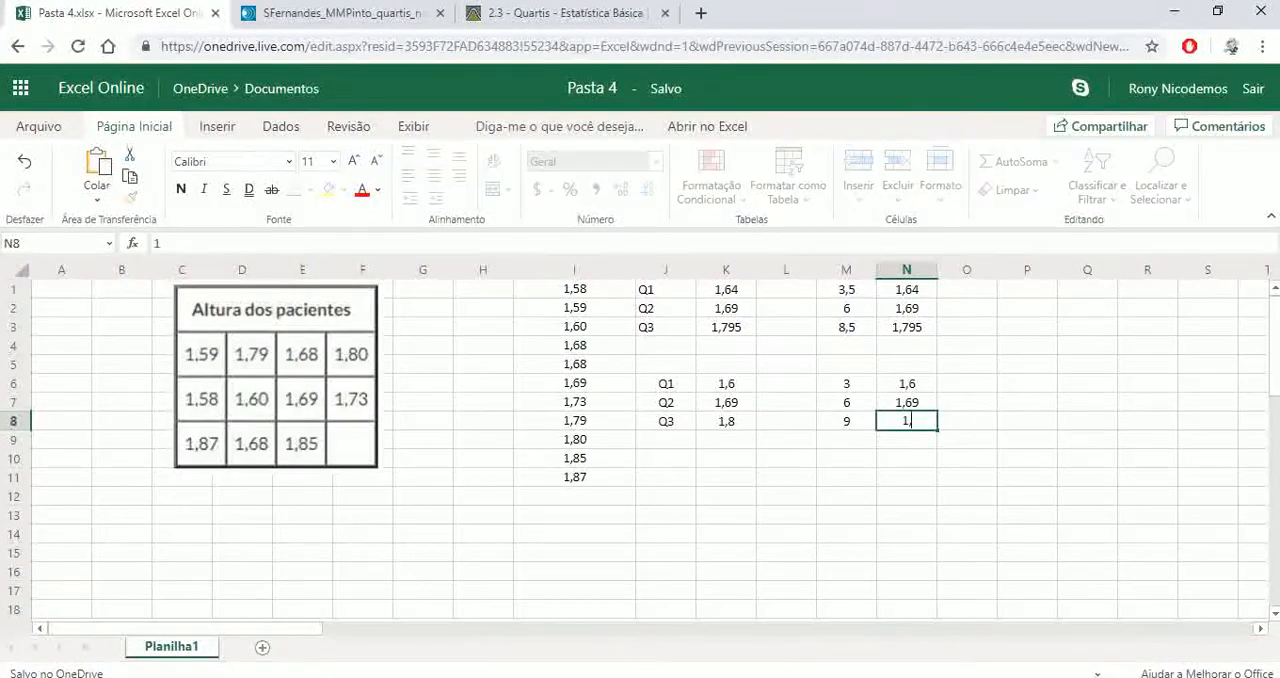
pyautogui.write('8')
pyautogui.press('Return')
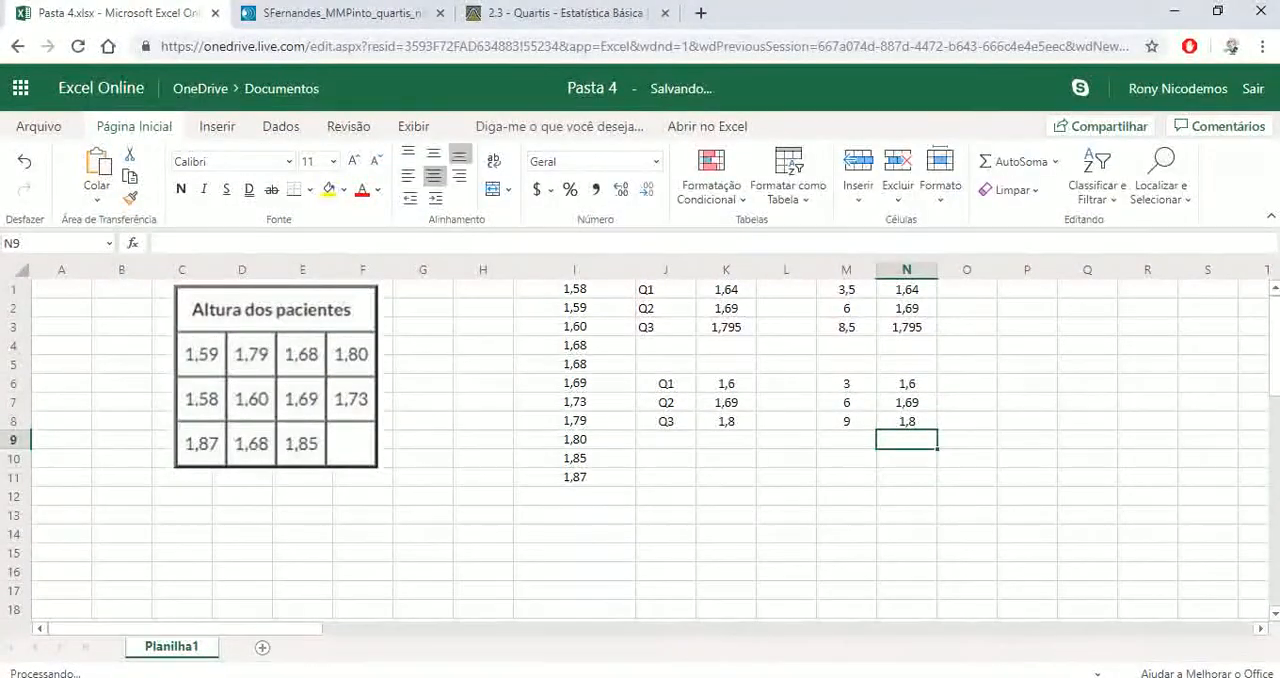
# Select cell N1 to review the inclusive method's interpolation formula for the first quartile
pyautogui.press('Up')
pyautogui.press('Up')
pyautogui.press('Up')
pyautogui.press('Up')
pyautogui.press('Up')
pyautogui.press('Up')
pyautogui.press('Up')
pyautogui.press('Up')
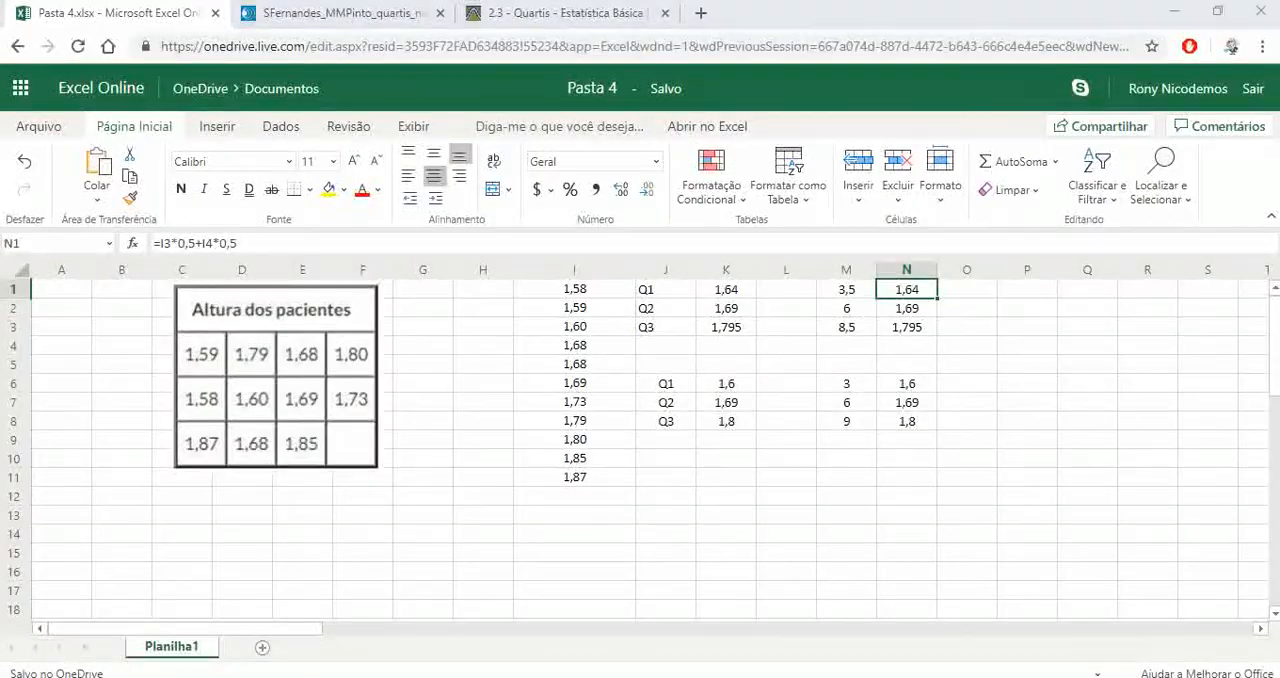
# Switch to the PowerPoint slide show and advance from the exclusive quartile method to the decile slide
pyautogui.moveTo(624, 677)
pyautogui.click(728, 622)
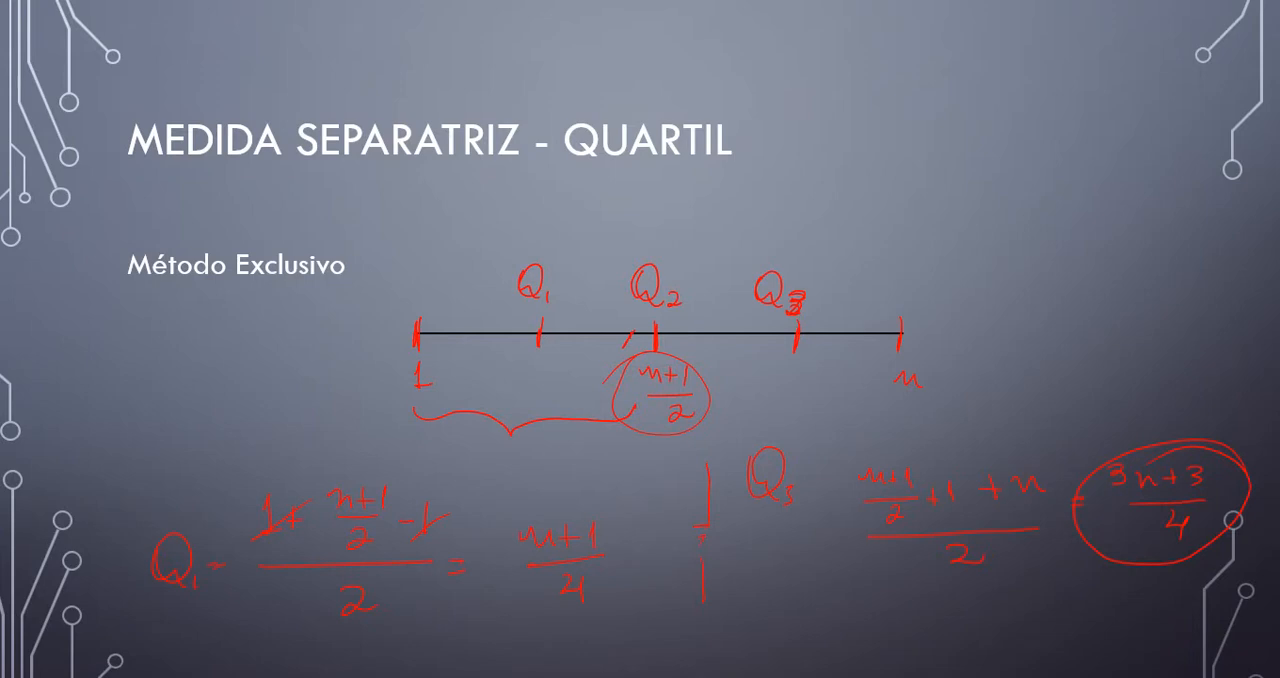
pyautogui.press('Right')
pyautogui.press('Right')
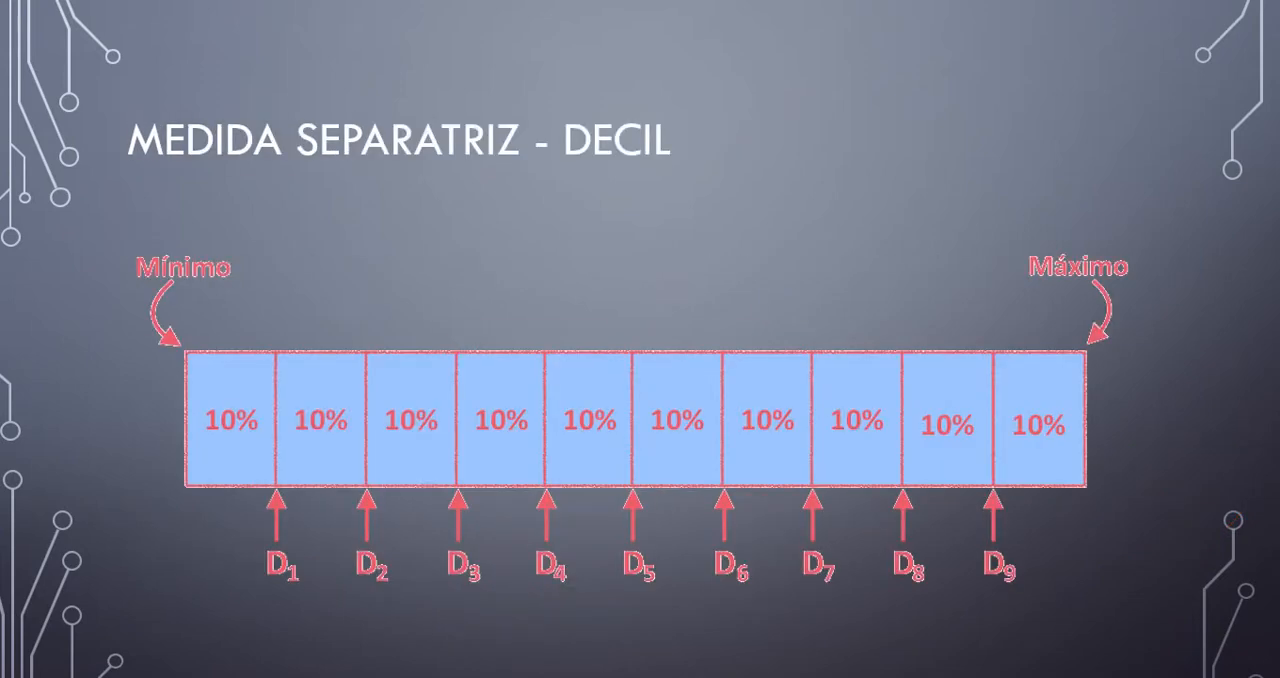